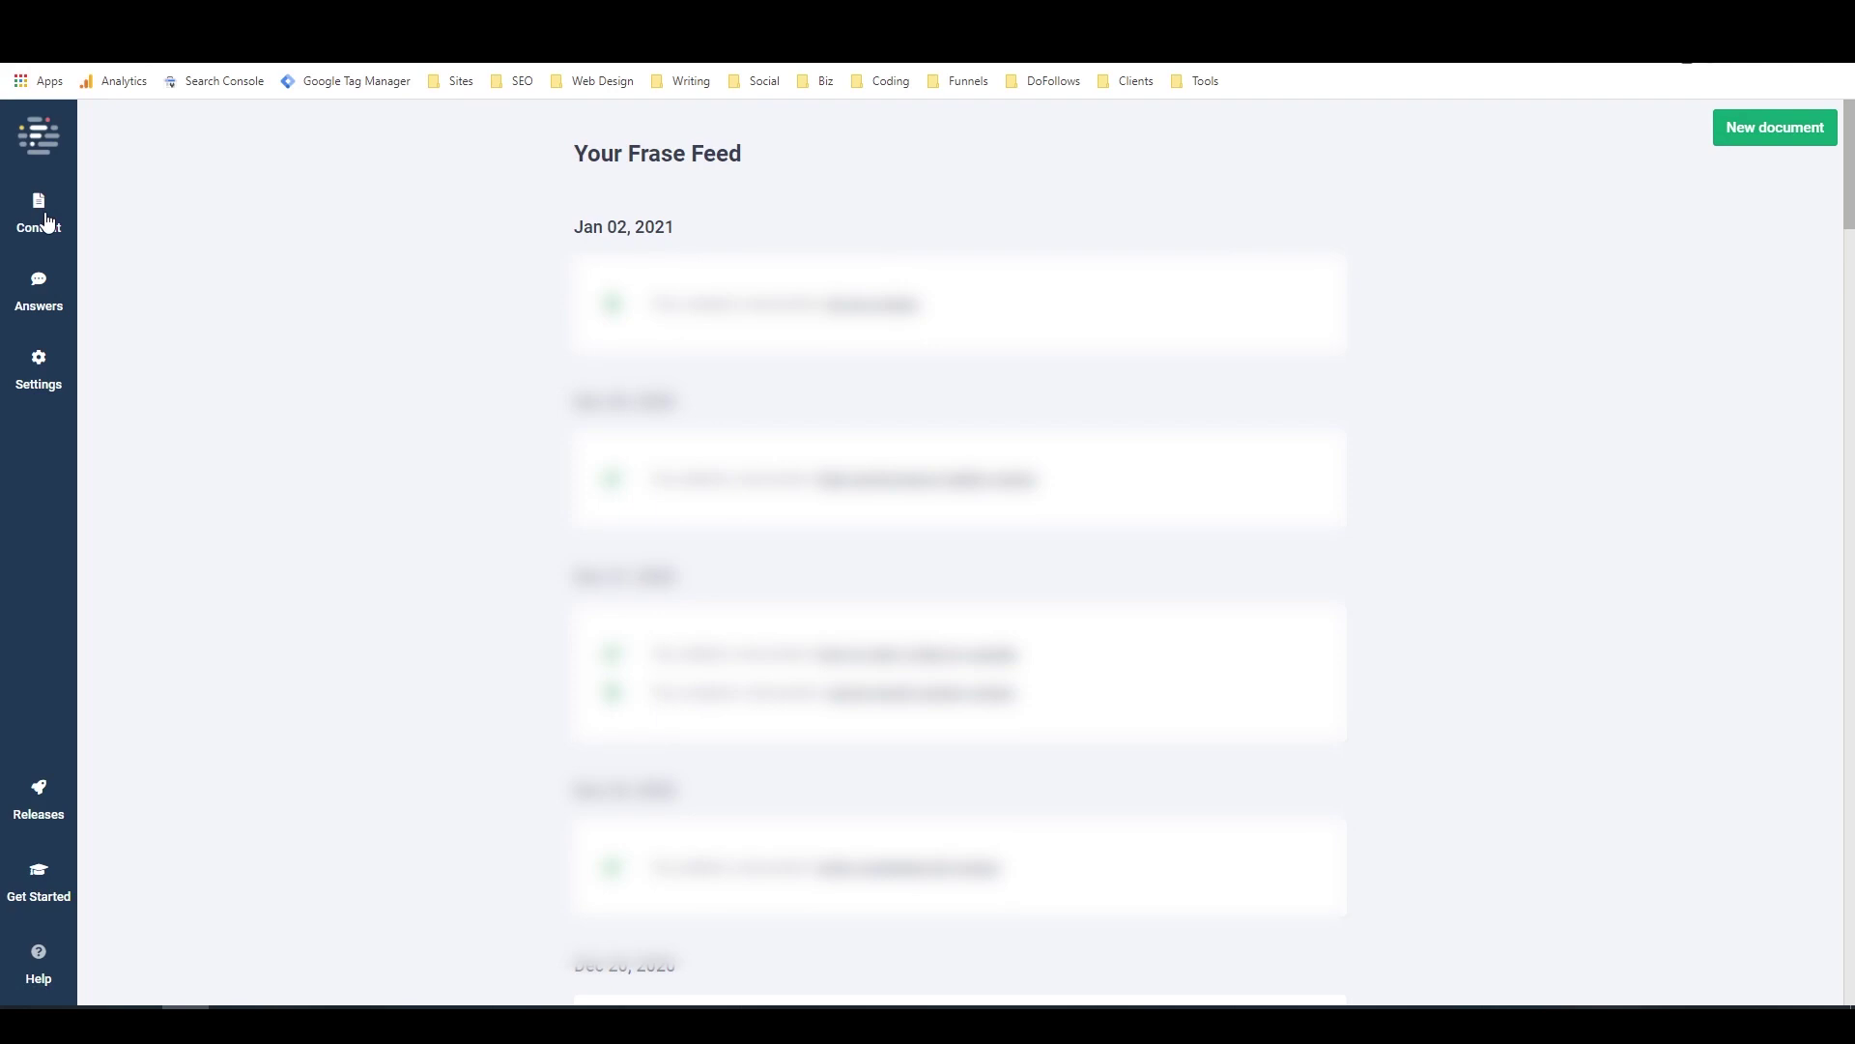
Look through the Answers section and the what's new release notes, then dismiss the announcements
{"action": "left_click", "coordinate": [44, 297]}
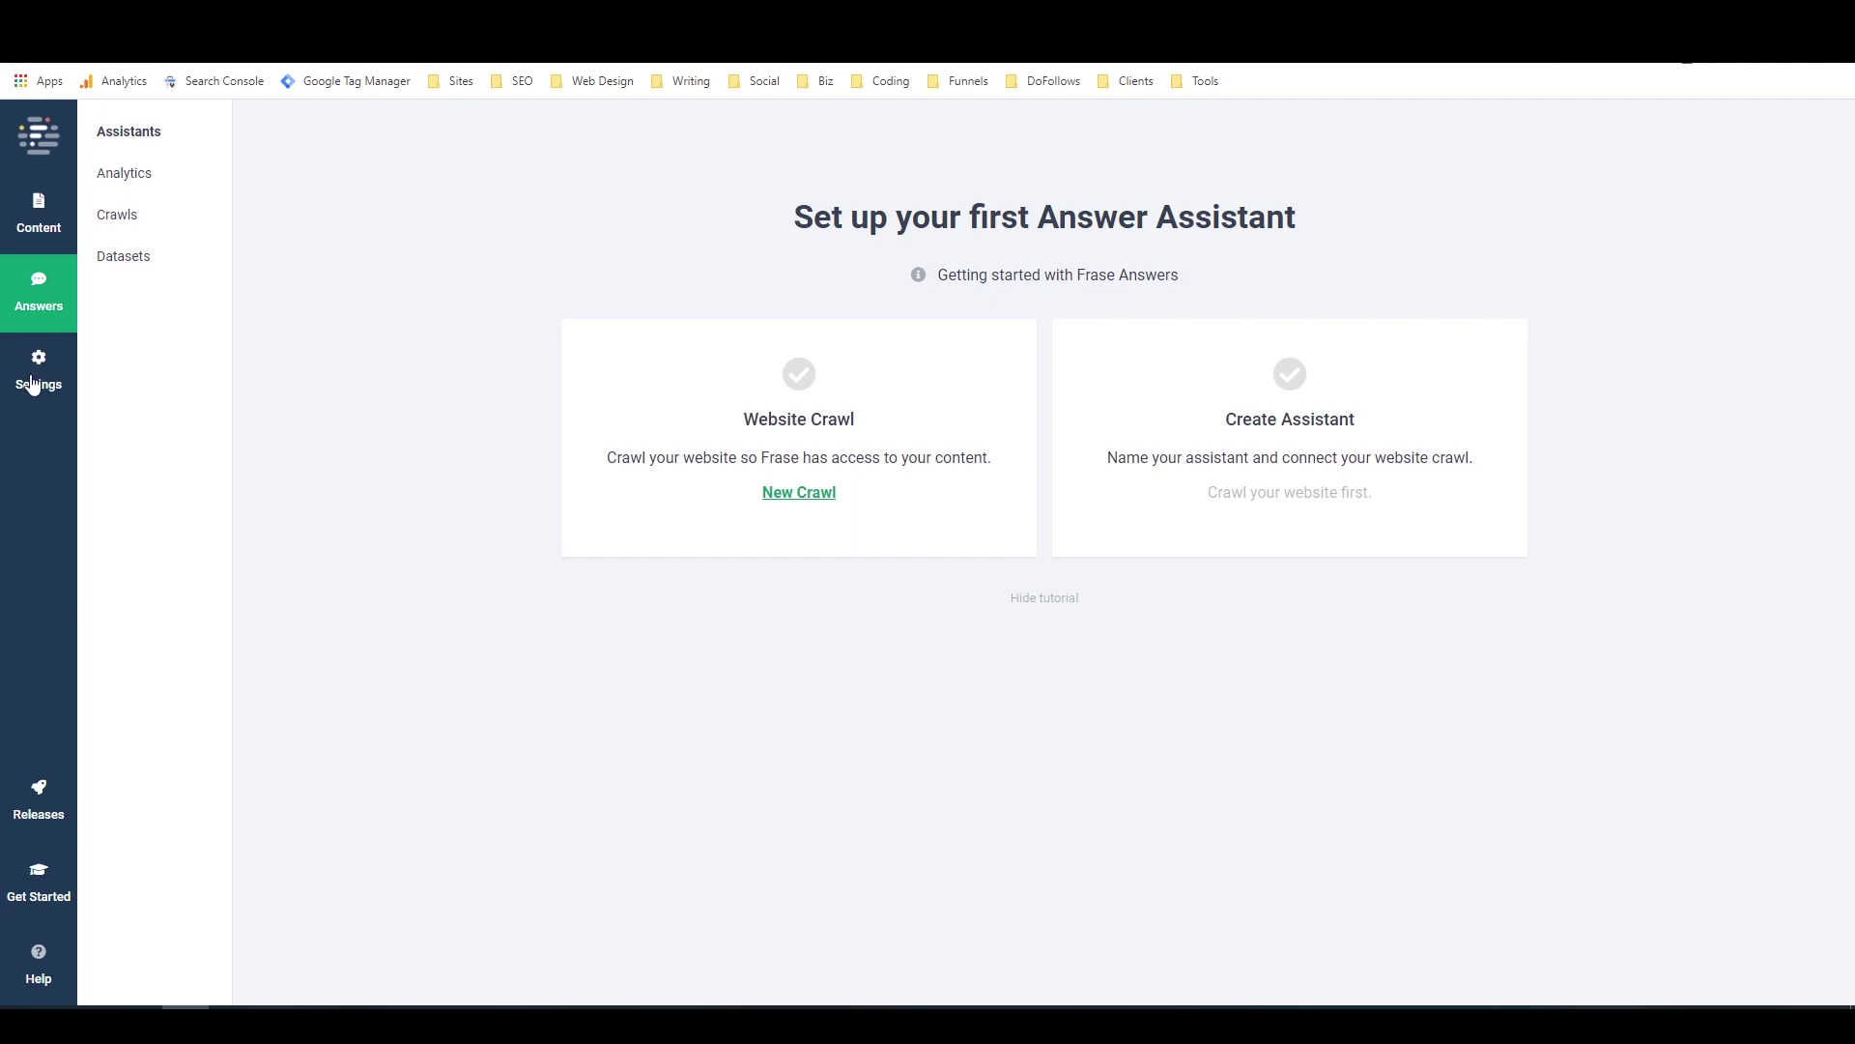
{"action": "left_click", "coordinate": [37, 805]}
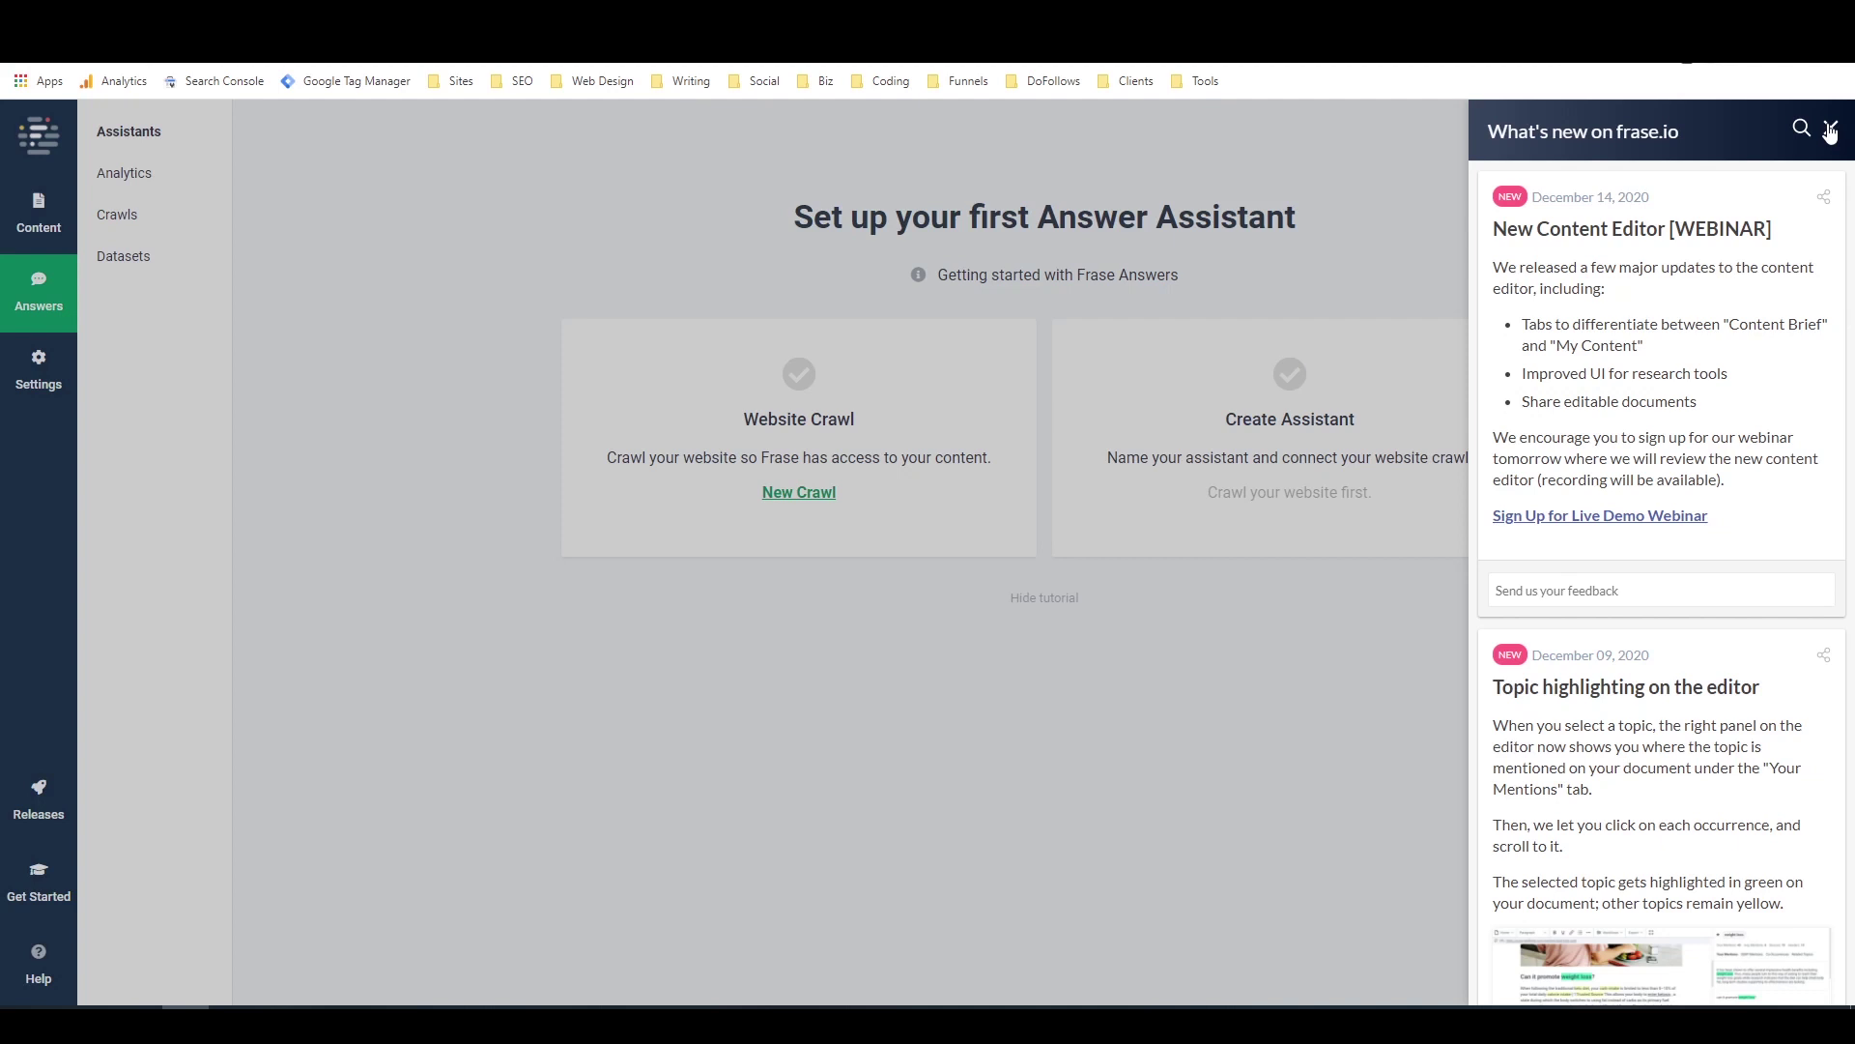
{"action": "left_click", "coordinate": [1829, 132]}
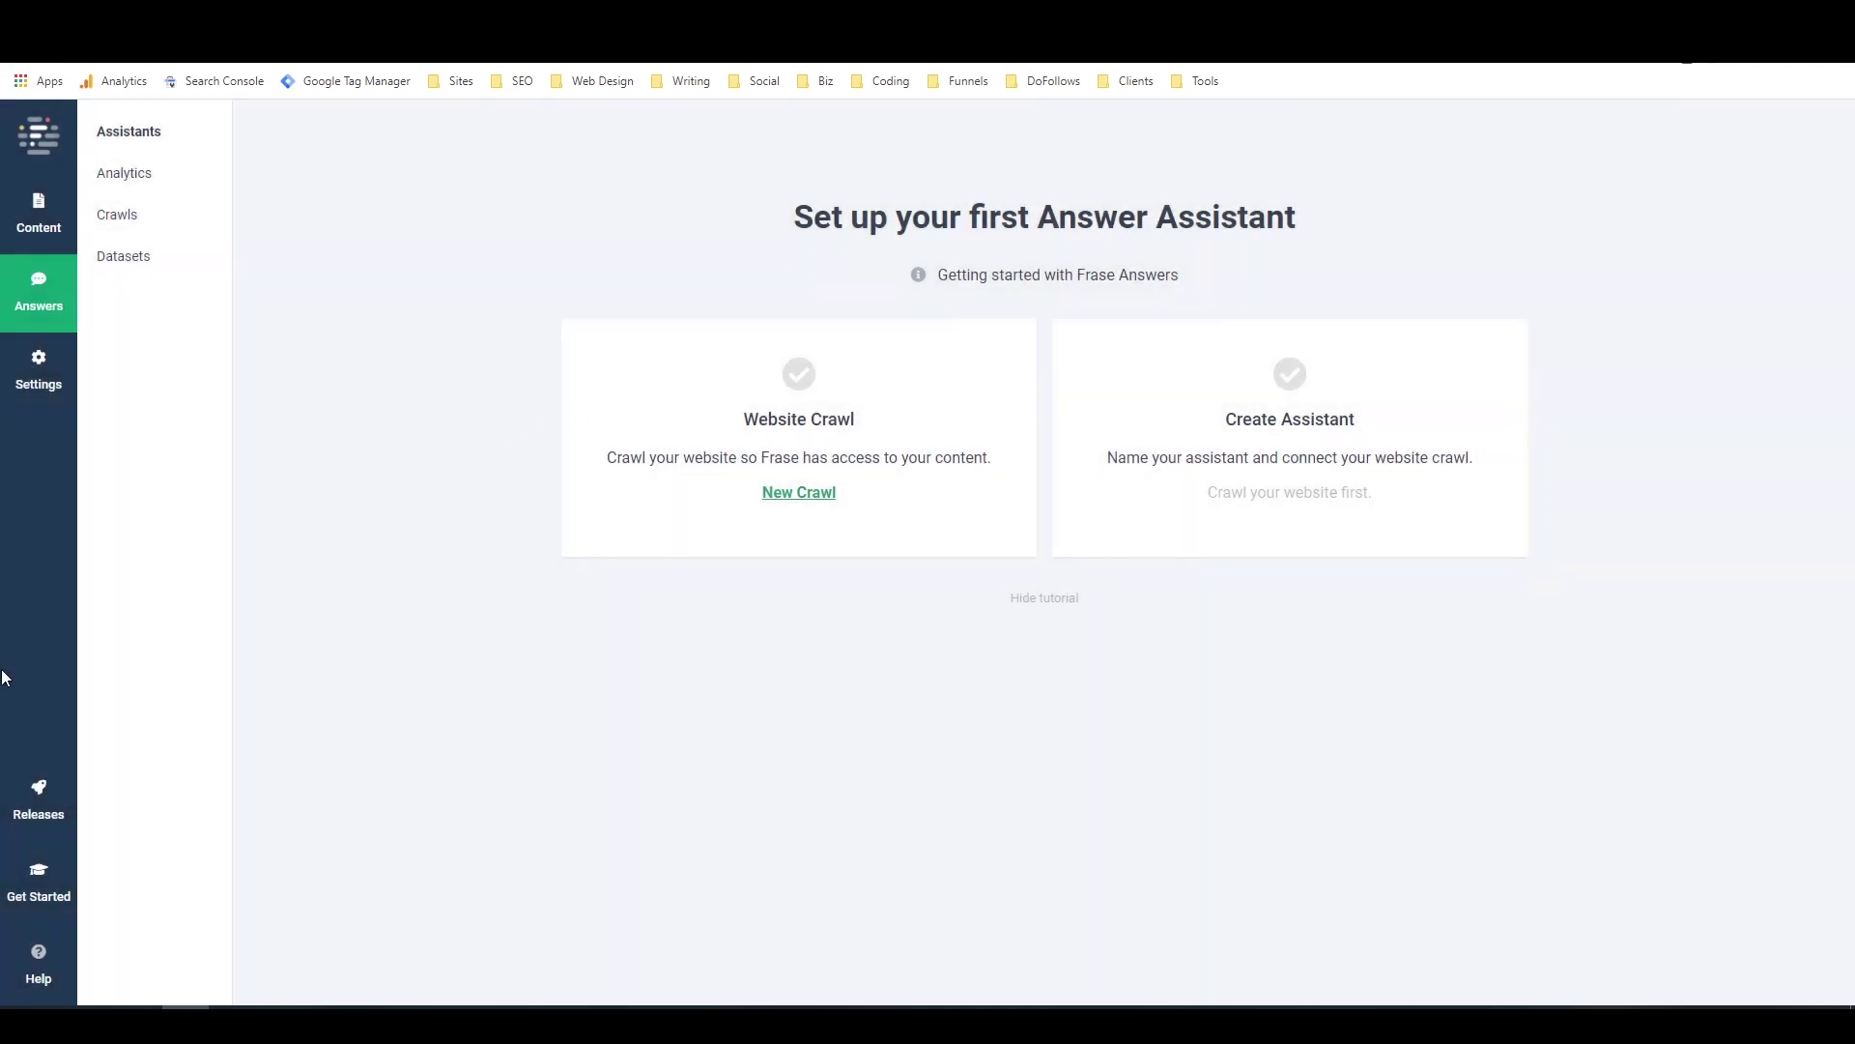
{"action": "left_click", "coordinate": [38, 802]}
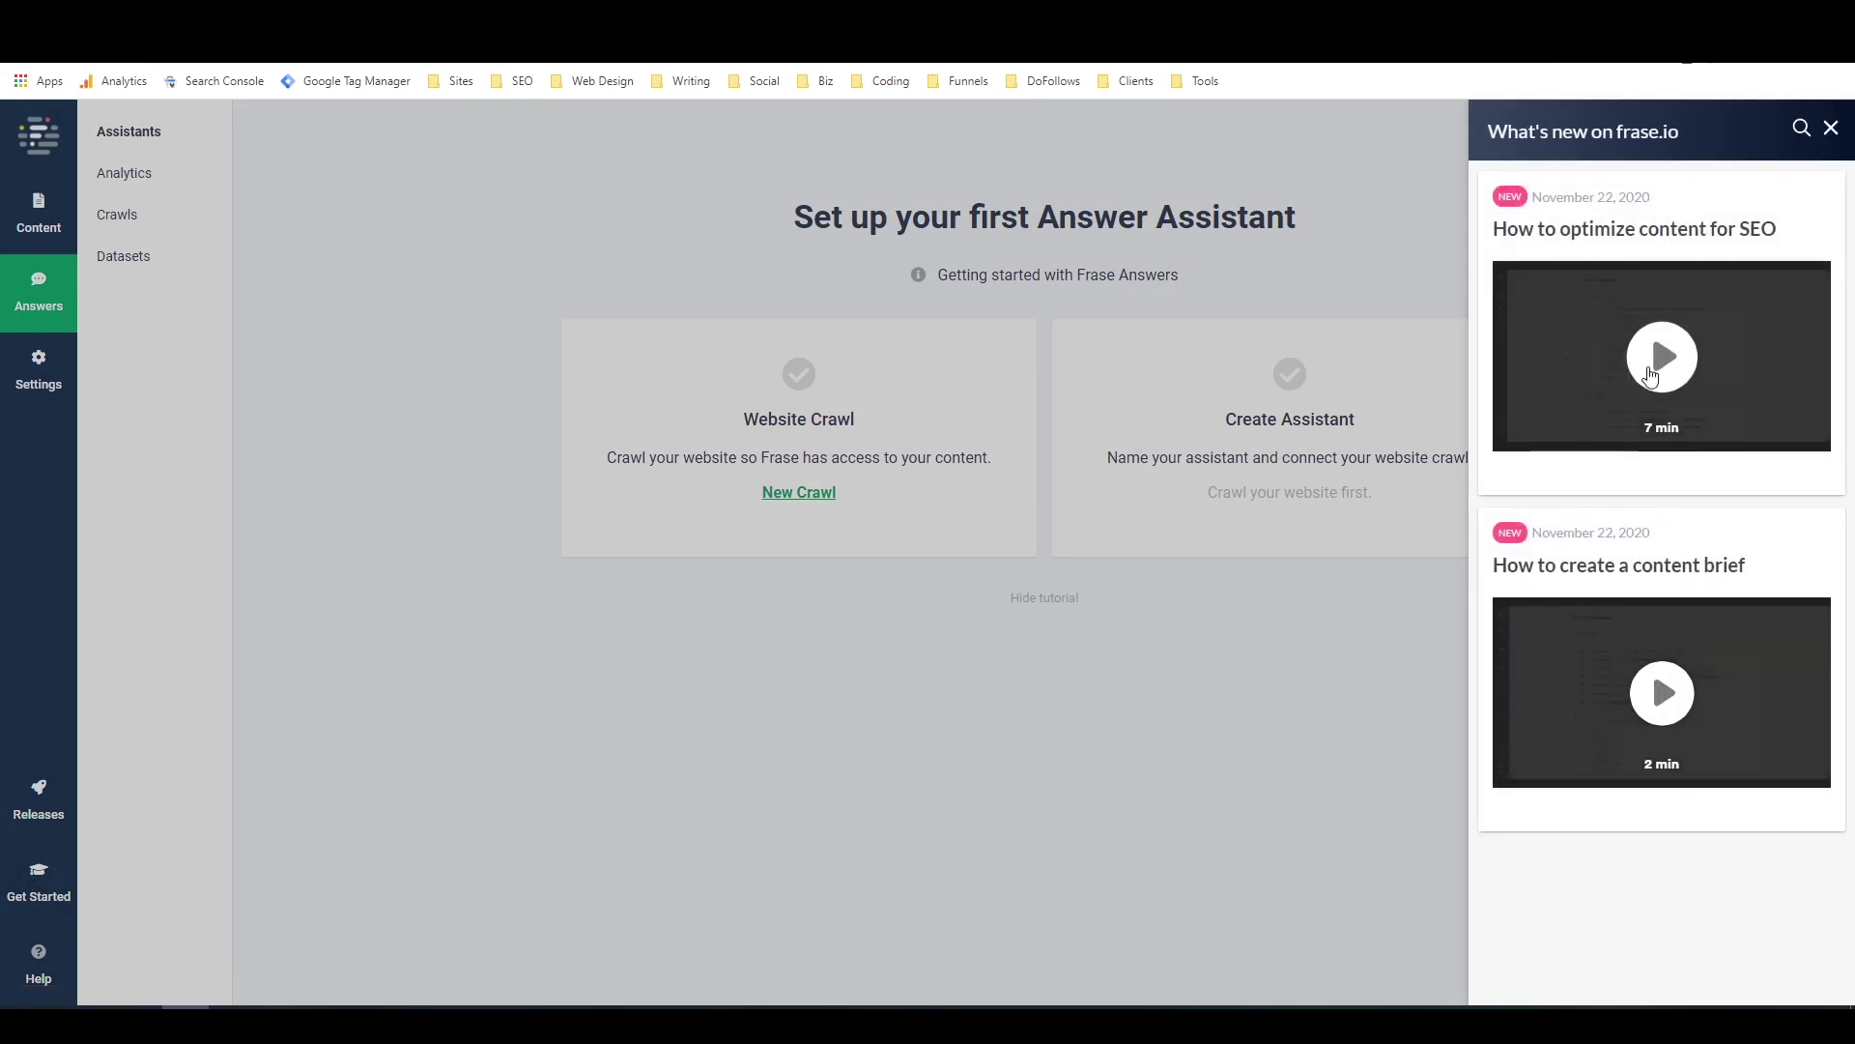
{"action": "left_click", "coordinate": [1830, 131]}
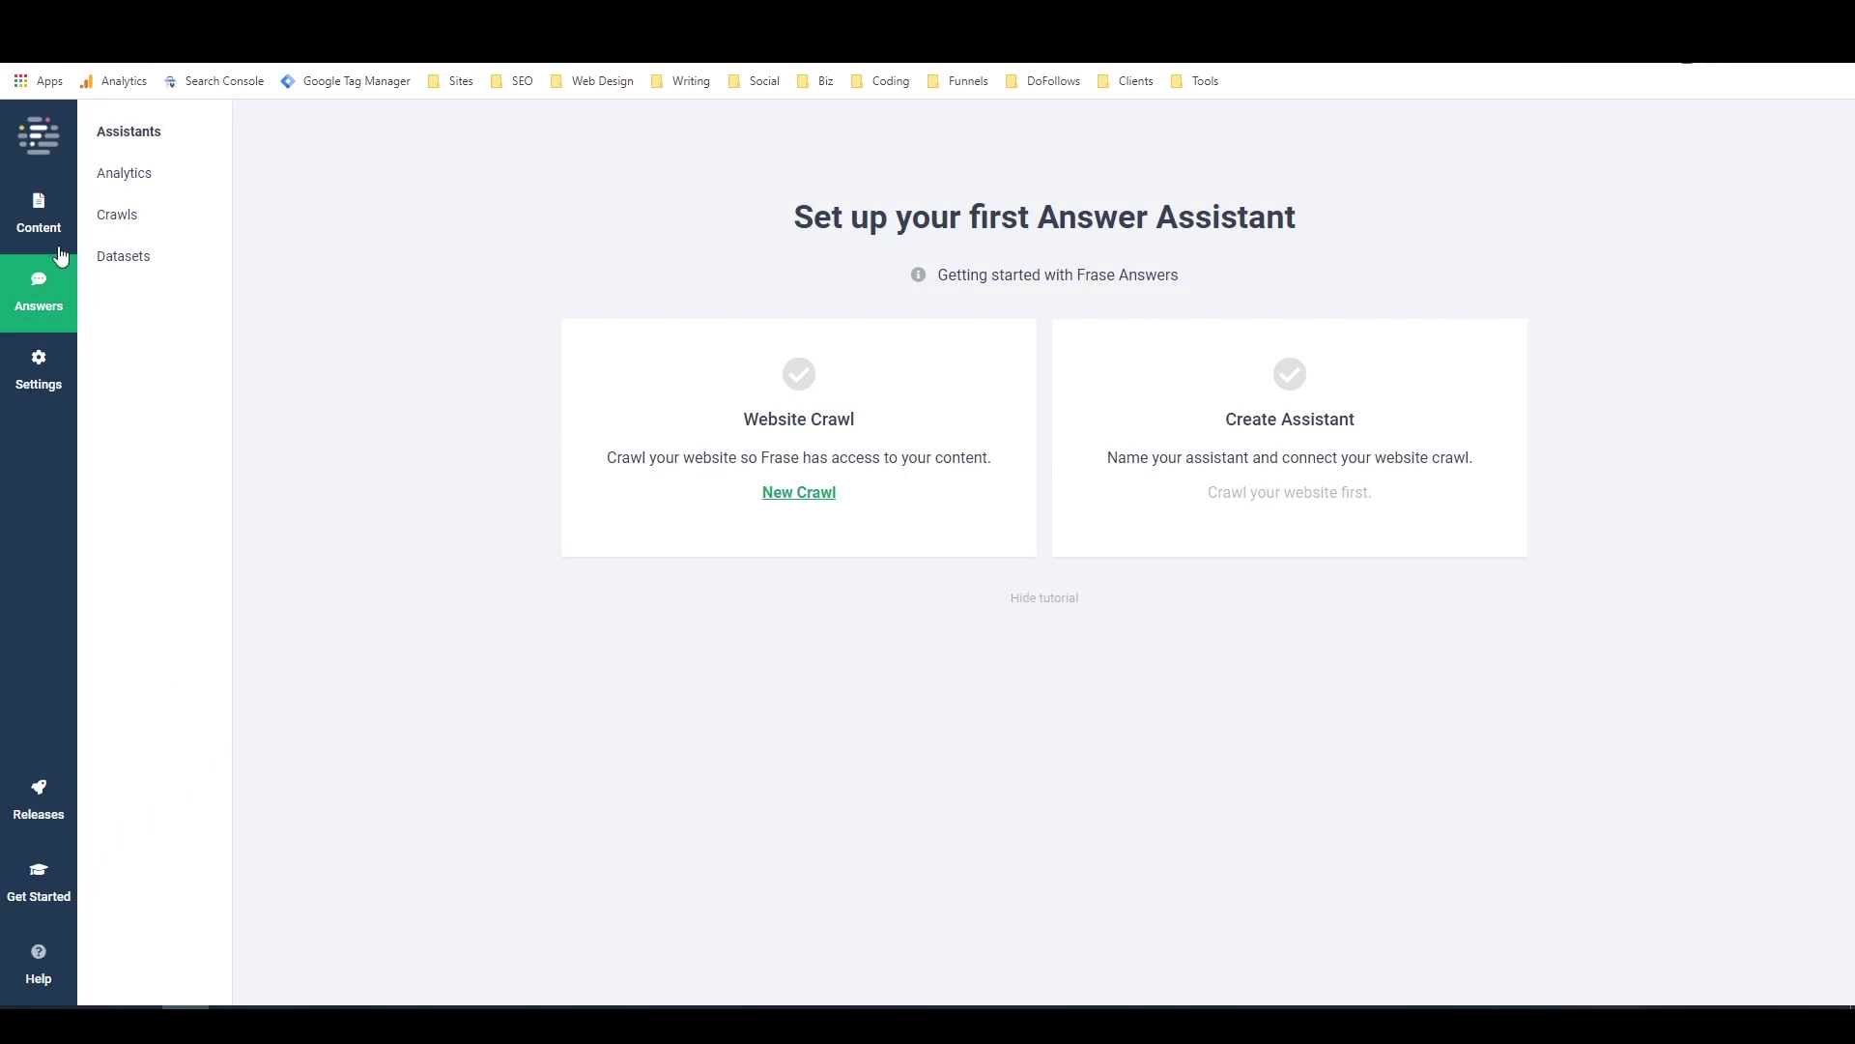
From the Feed dashboard, start a new document with search query 'frase review'
{"action": "left_click", "coordinate": [48, 147]}
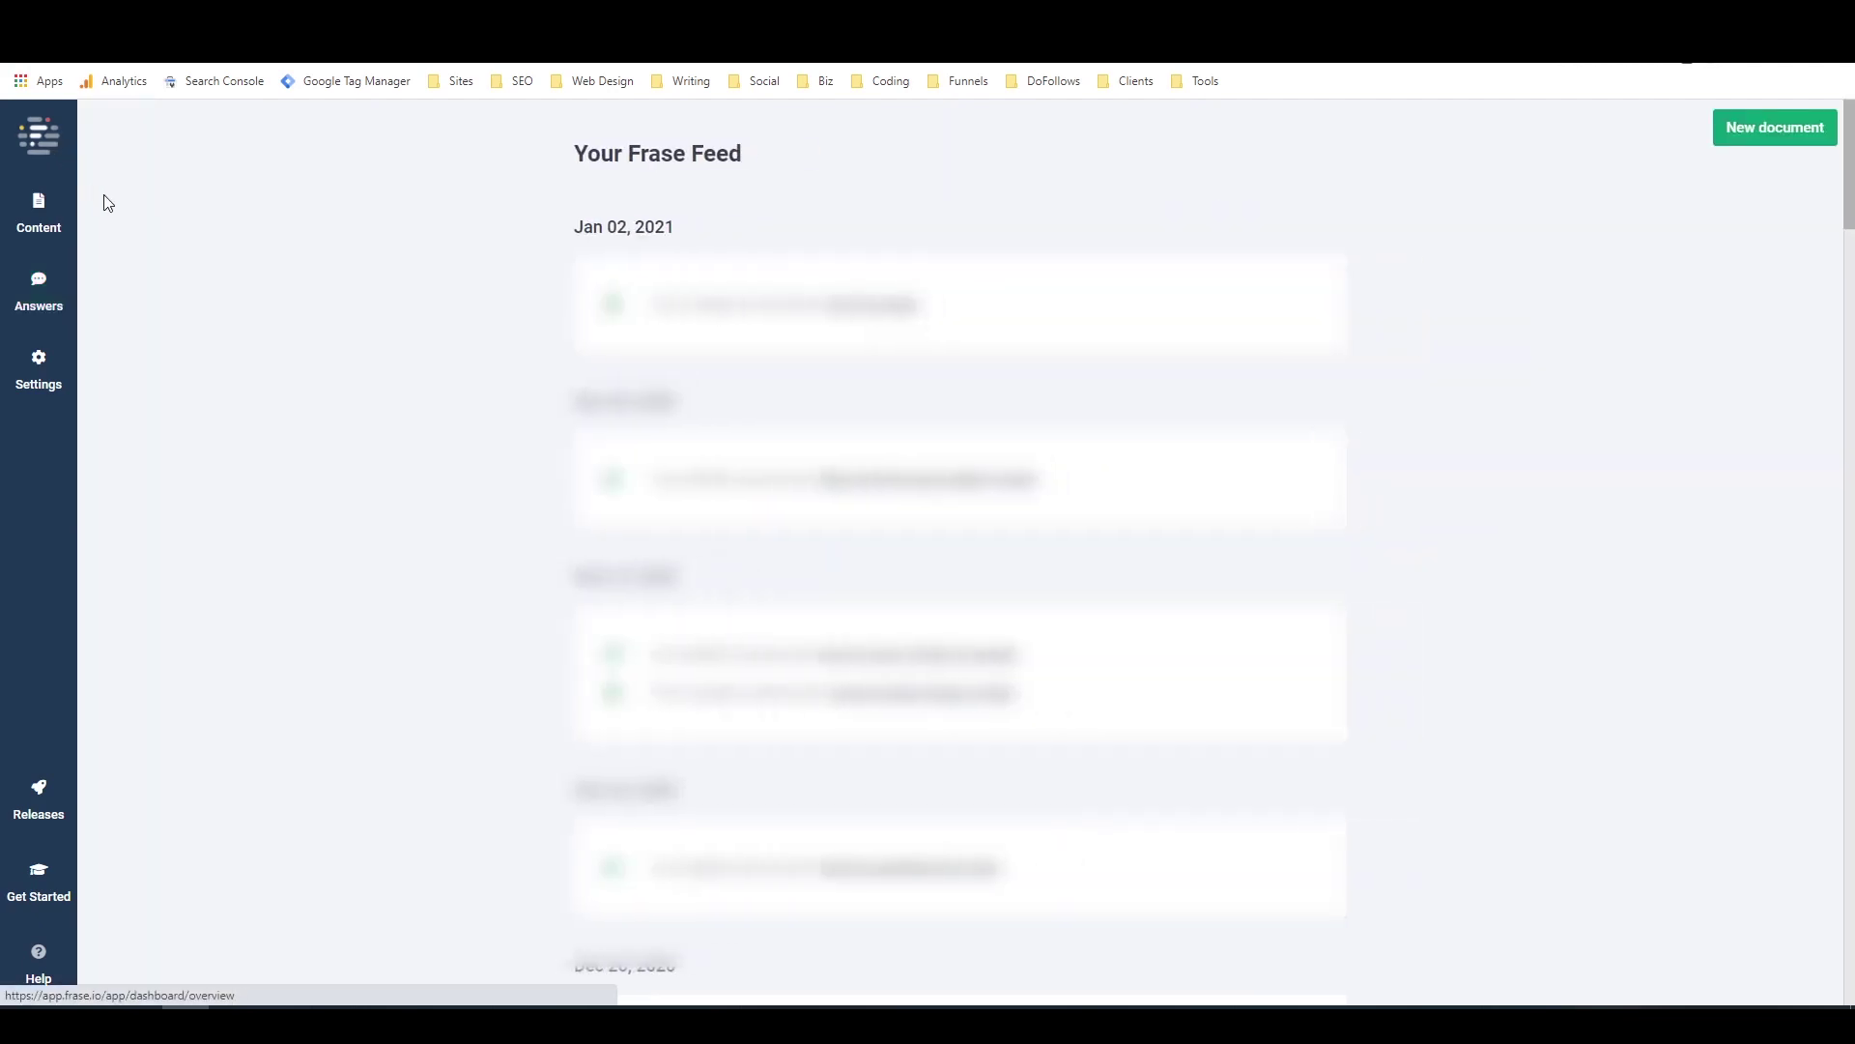
{"action": "left_click", "coordinate": [1773, 138]}
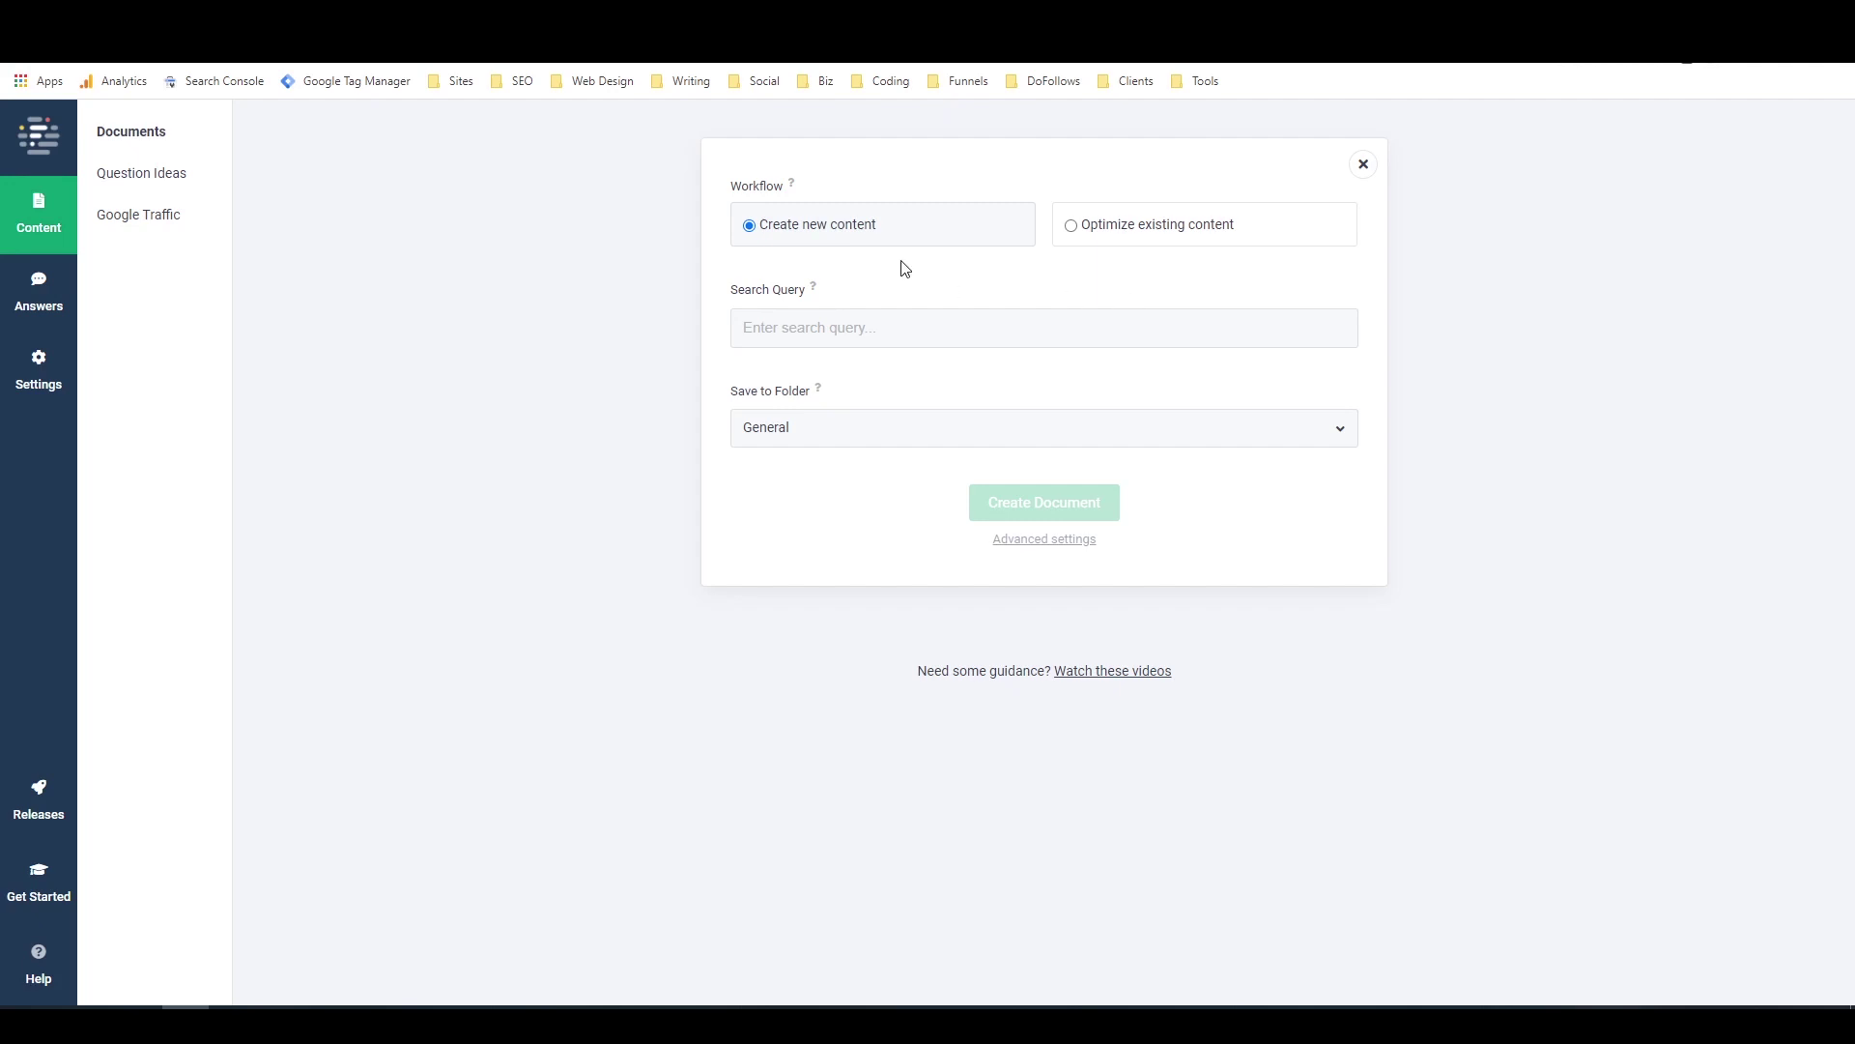
{"action": "left_click", "coordinate": [985, 328]}
{"action": "type", "text": "frase review"}
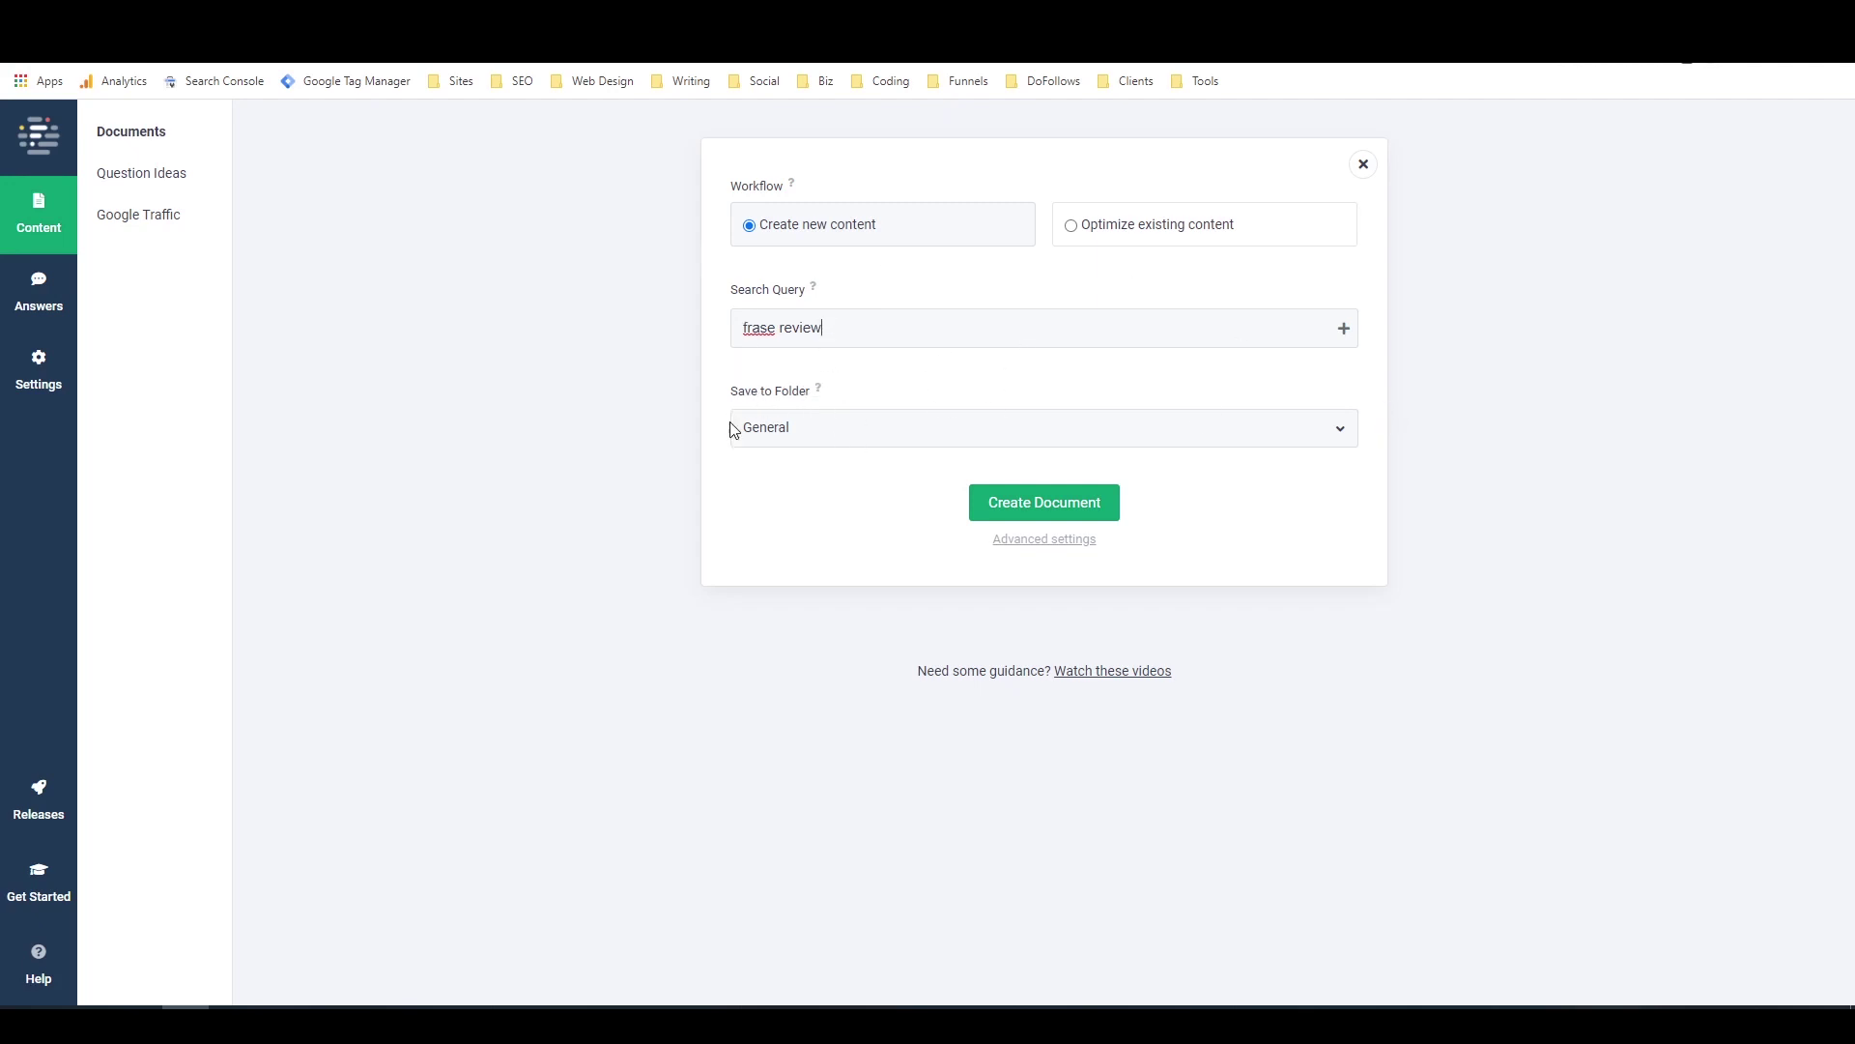
Check the advanced search settings and create the 'frase review' document, analysing 14 top results
{"action": "left_click", "coordinate": [1020, 542]}
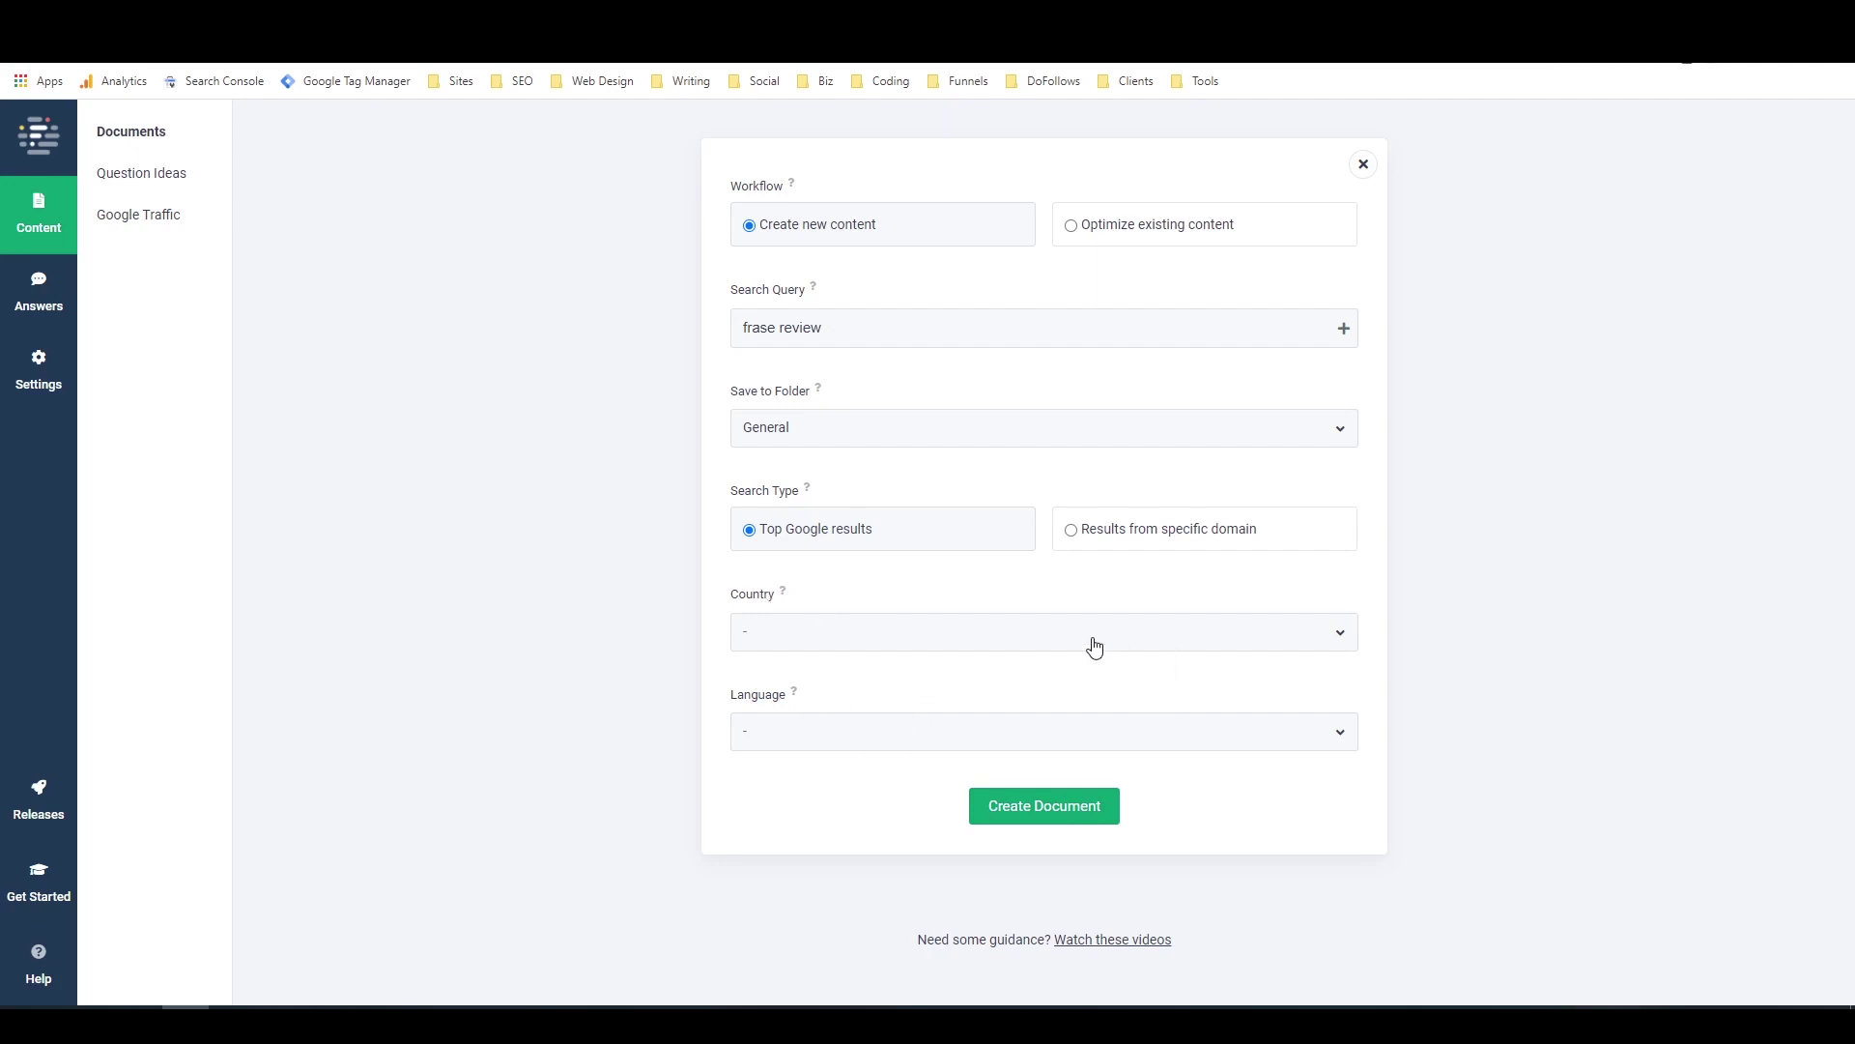
{"action": "left_click", "coordinate": [1041, 805]}
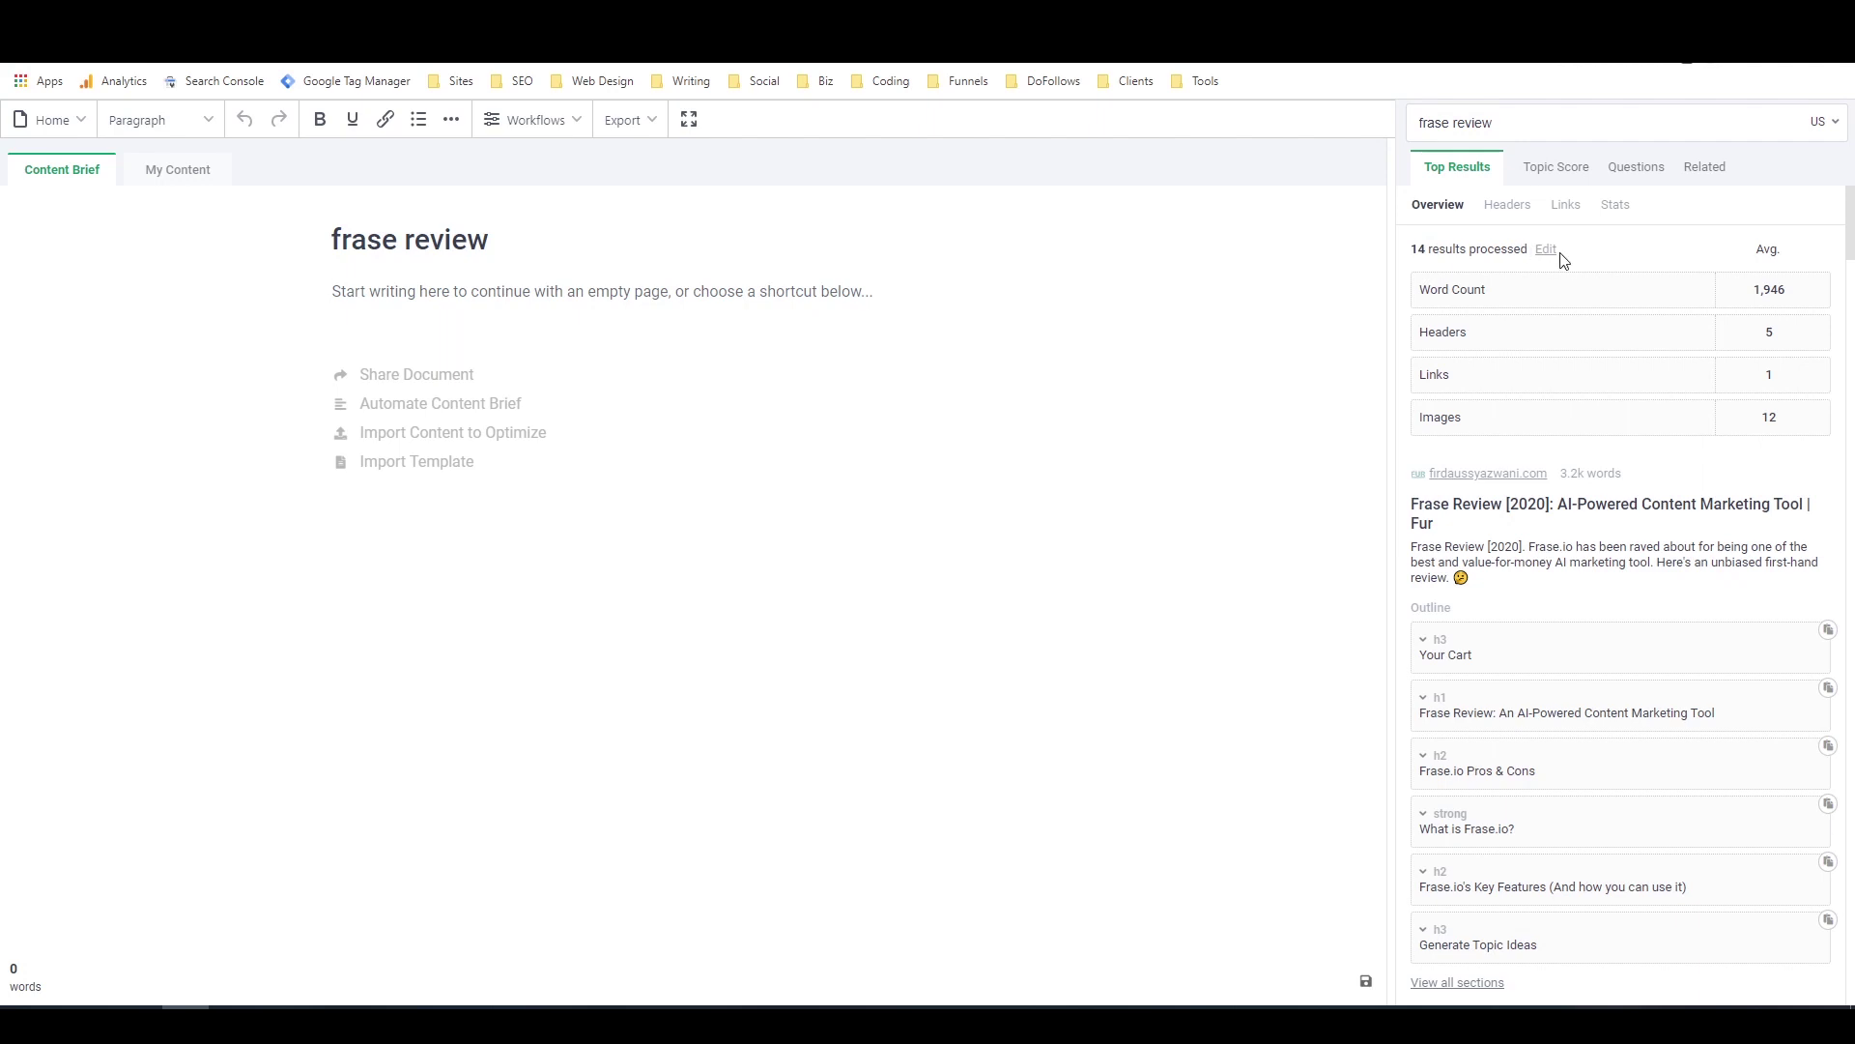
Back on the Content Brief tab, launch the Automate Content Brief workflow
{"action": "left_click", "coordinate": [187, 171]}
{"action": "left_click", "coordinate": [80, 172]}
{"action": "left_click", "coordinate": [897, 623]}
{"action": "left_click", "coordinate": [570, 124]}
{"action": "left_click", "coordinate": [559, 220]}
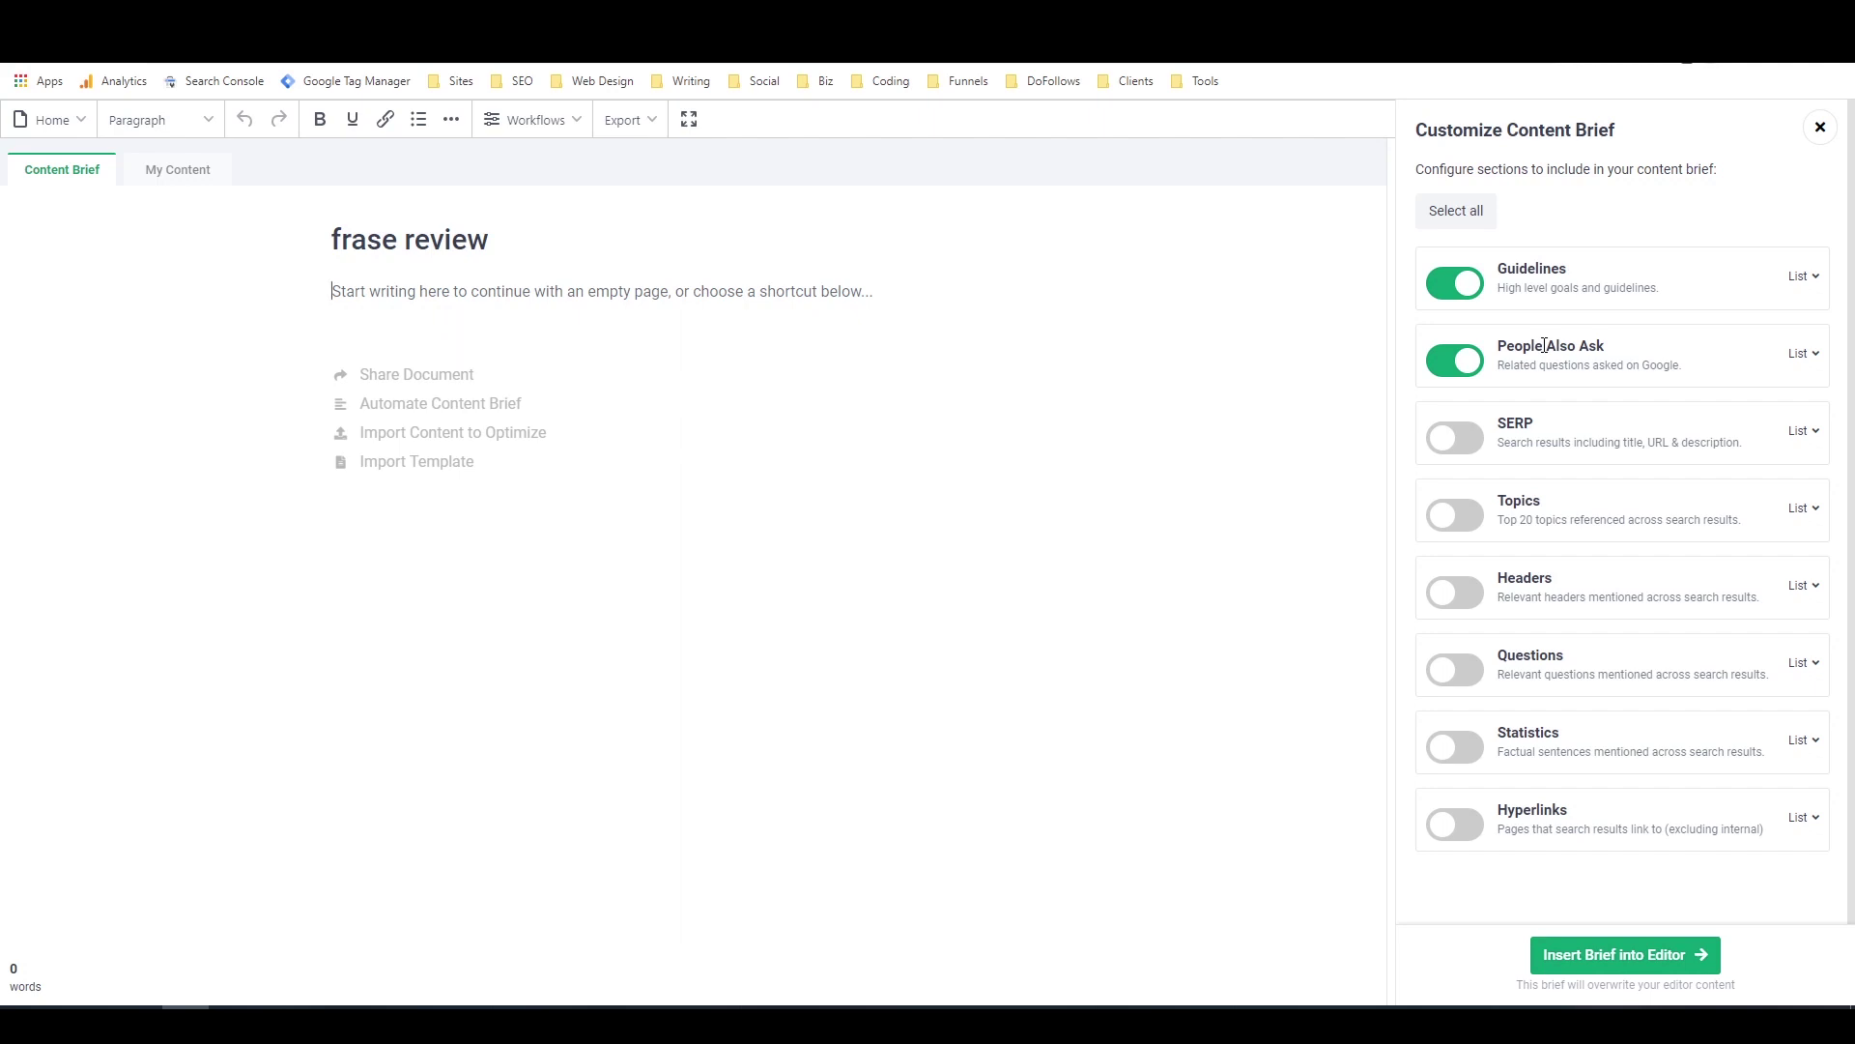
Include SERP, Topics, Headers, Questions, Statistics and Hyperlinks sections, and insert the brief
{"action": "left_click", "coordinate": [1450, 448]}
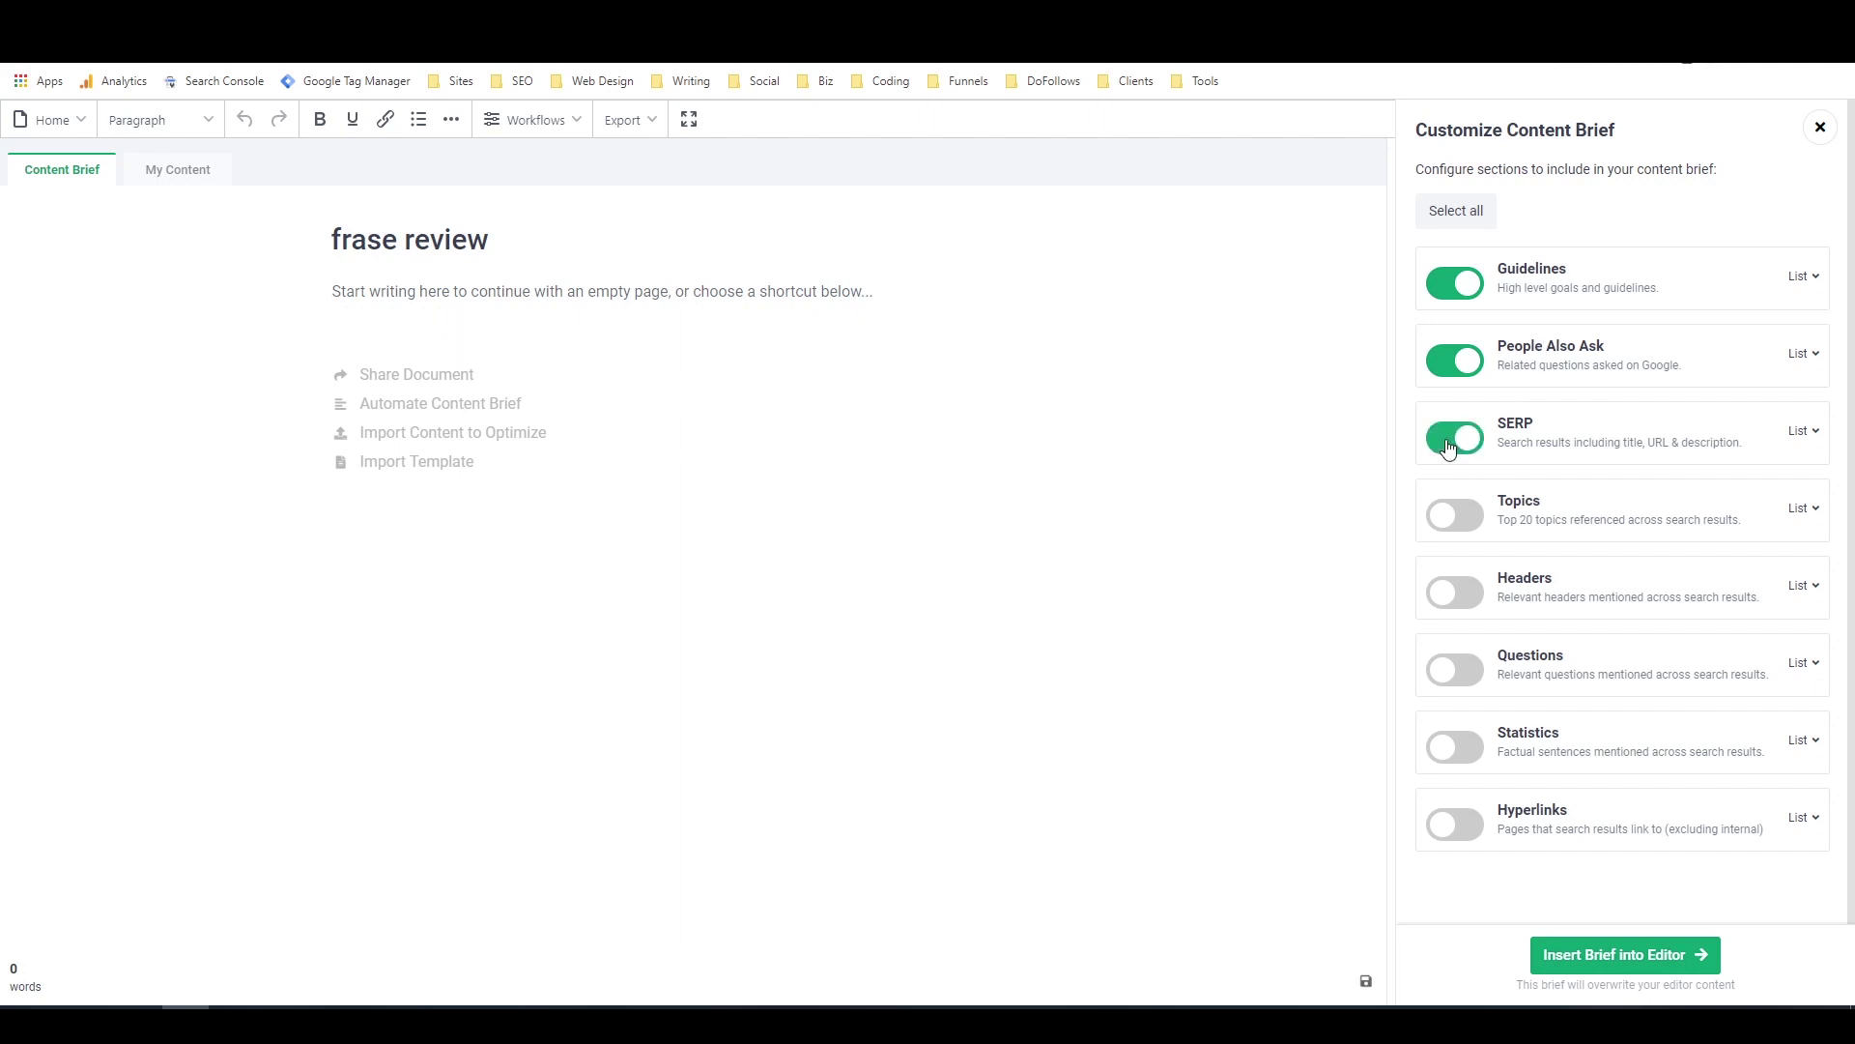
{"action": "left_click", "coordinate": [1458, 520]}
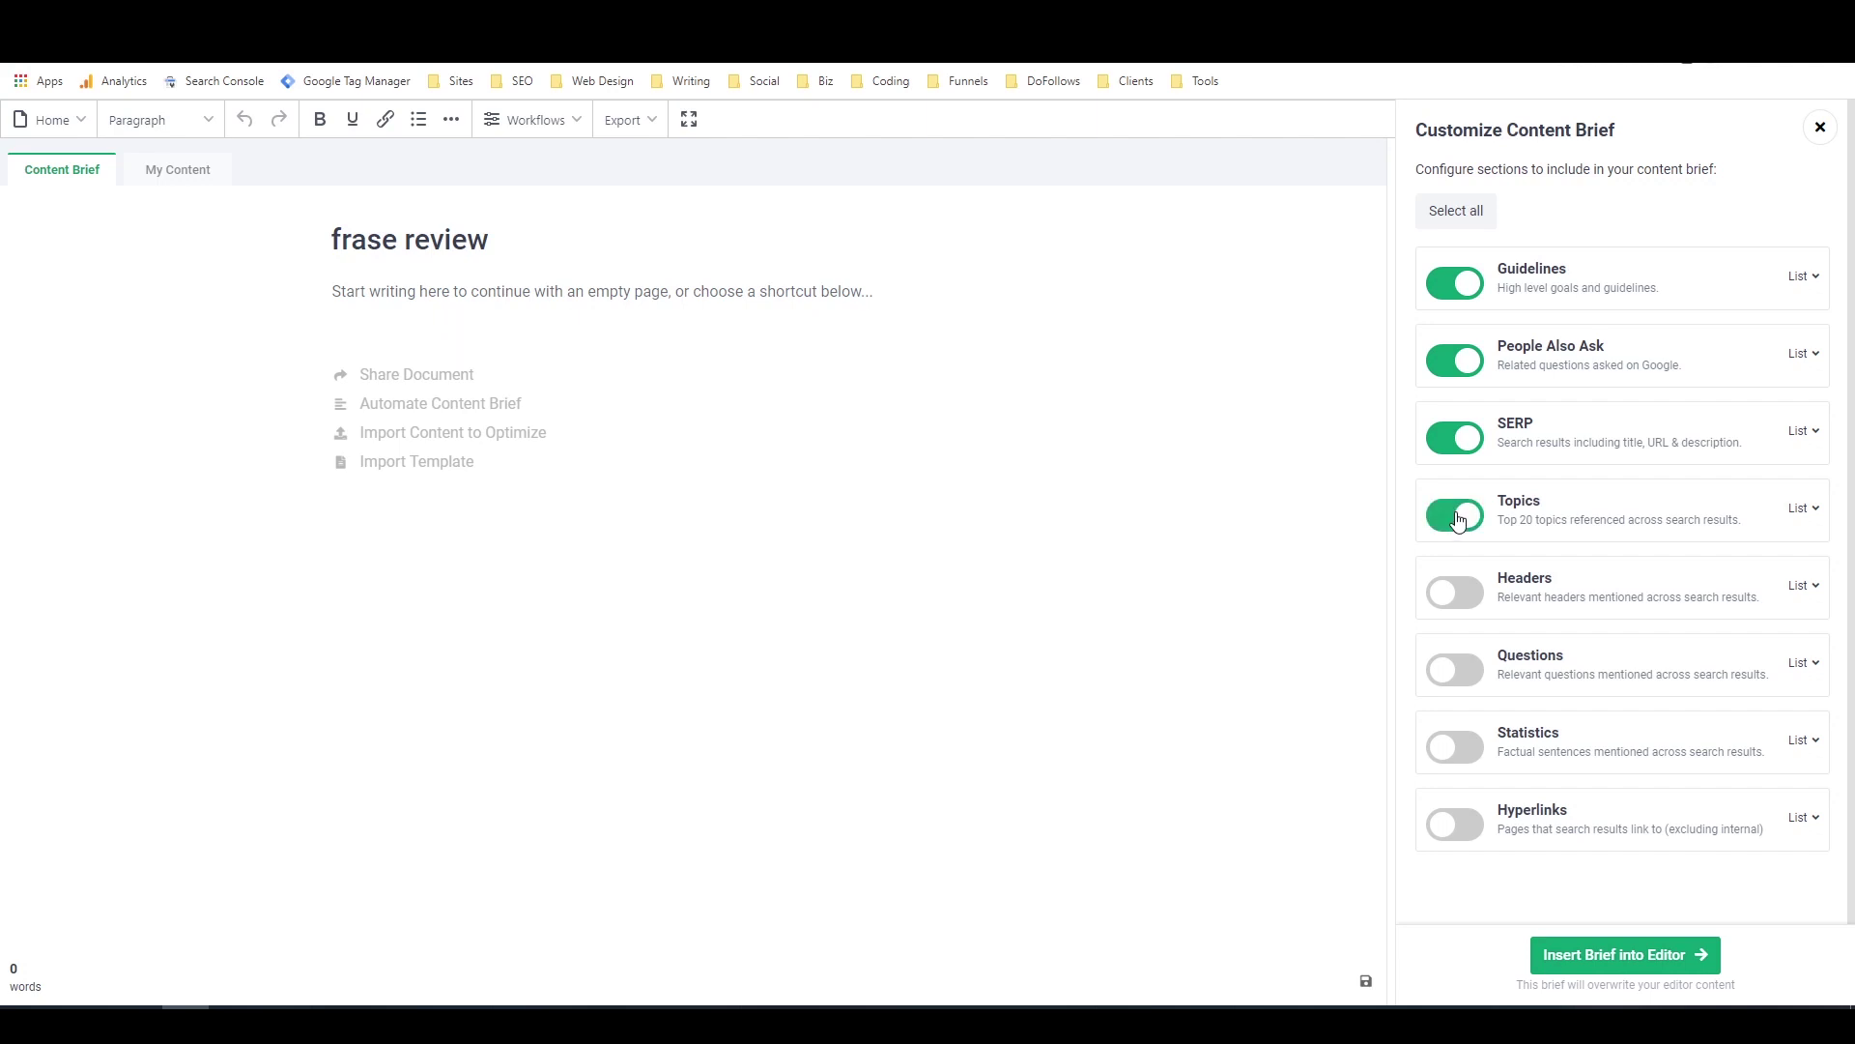
{"action": "left_click", "coordinate": [1461, 597]}
{"action": "left_click", "coordinate": [1454, 670]}
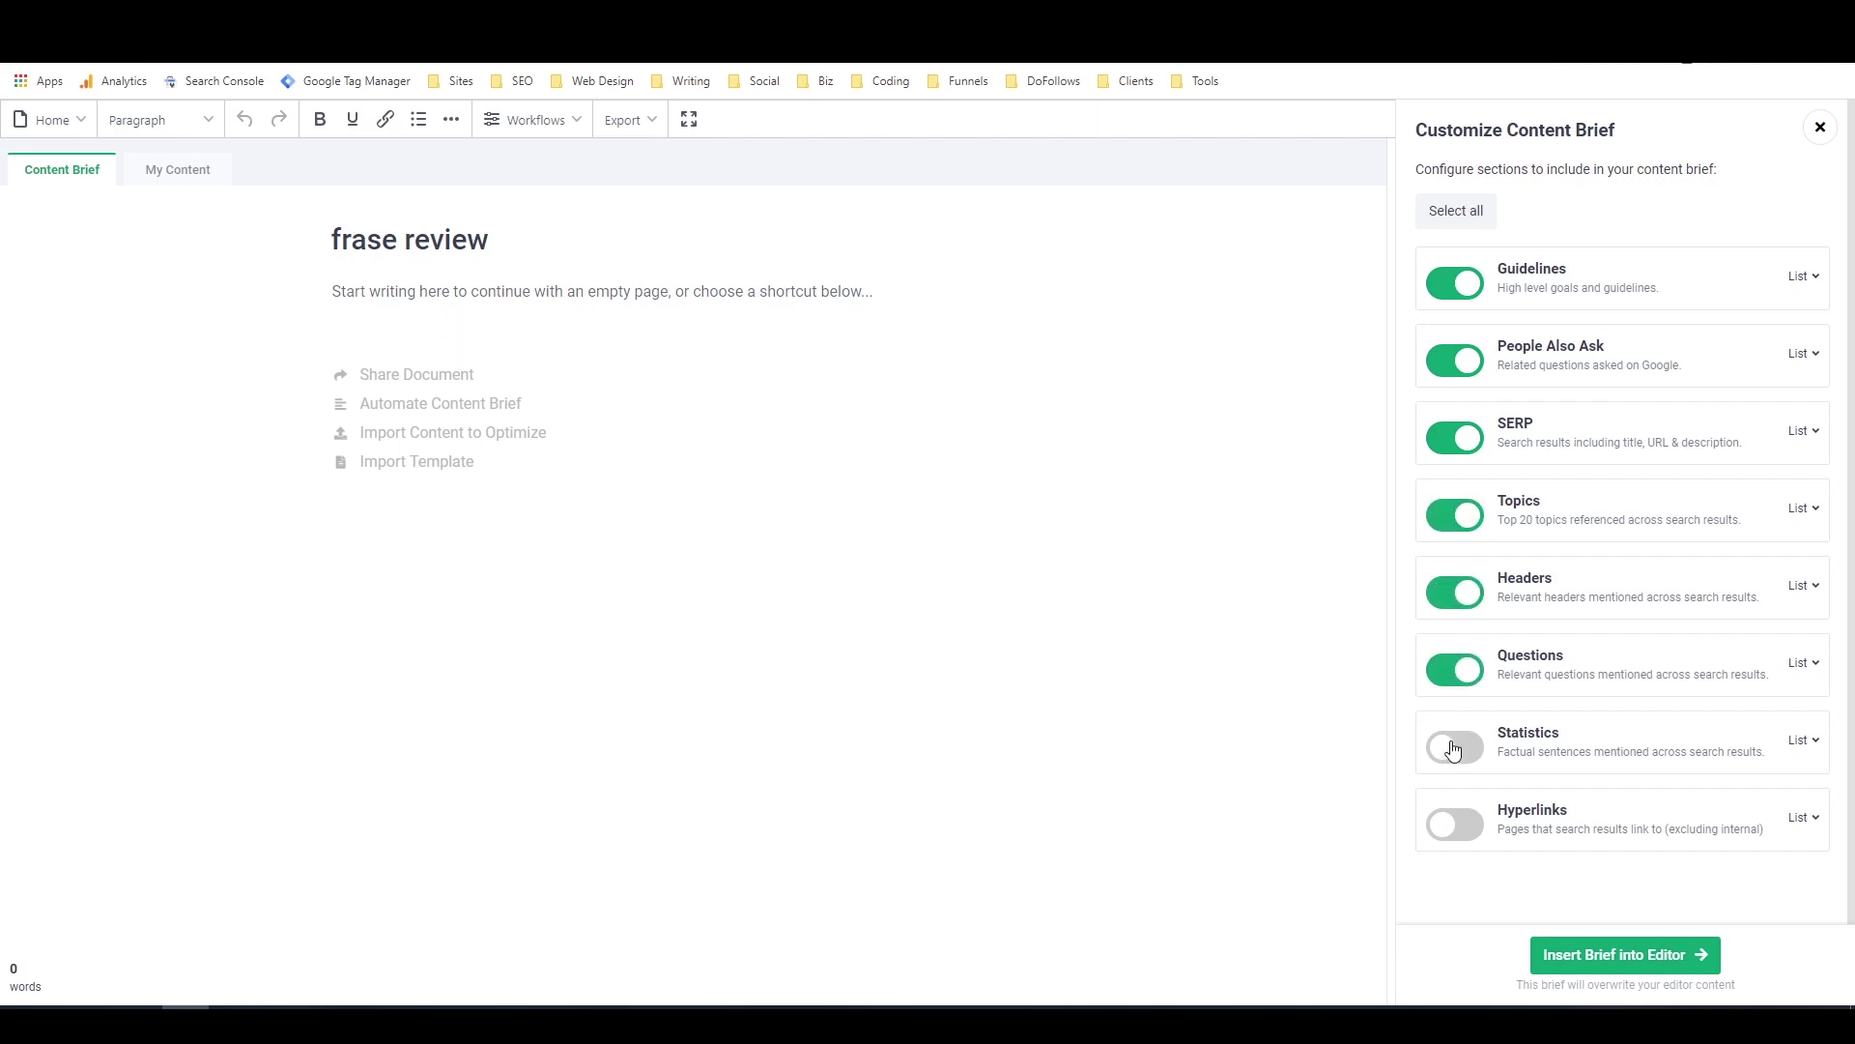
{"action": "left_click", "coordinate": [1453, 748]}
{"action": "left_click", "coordinate": [1454, 824]}
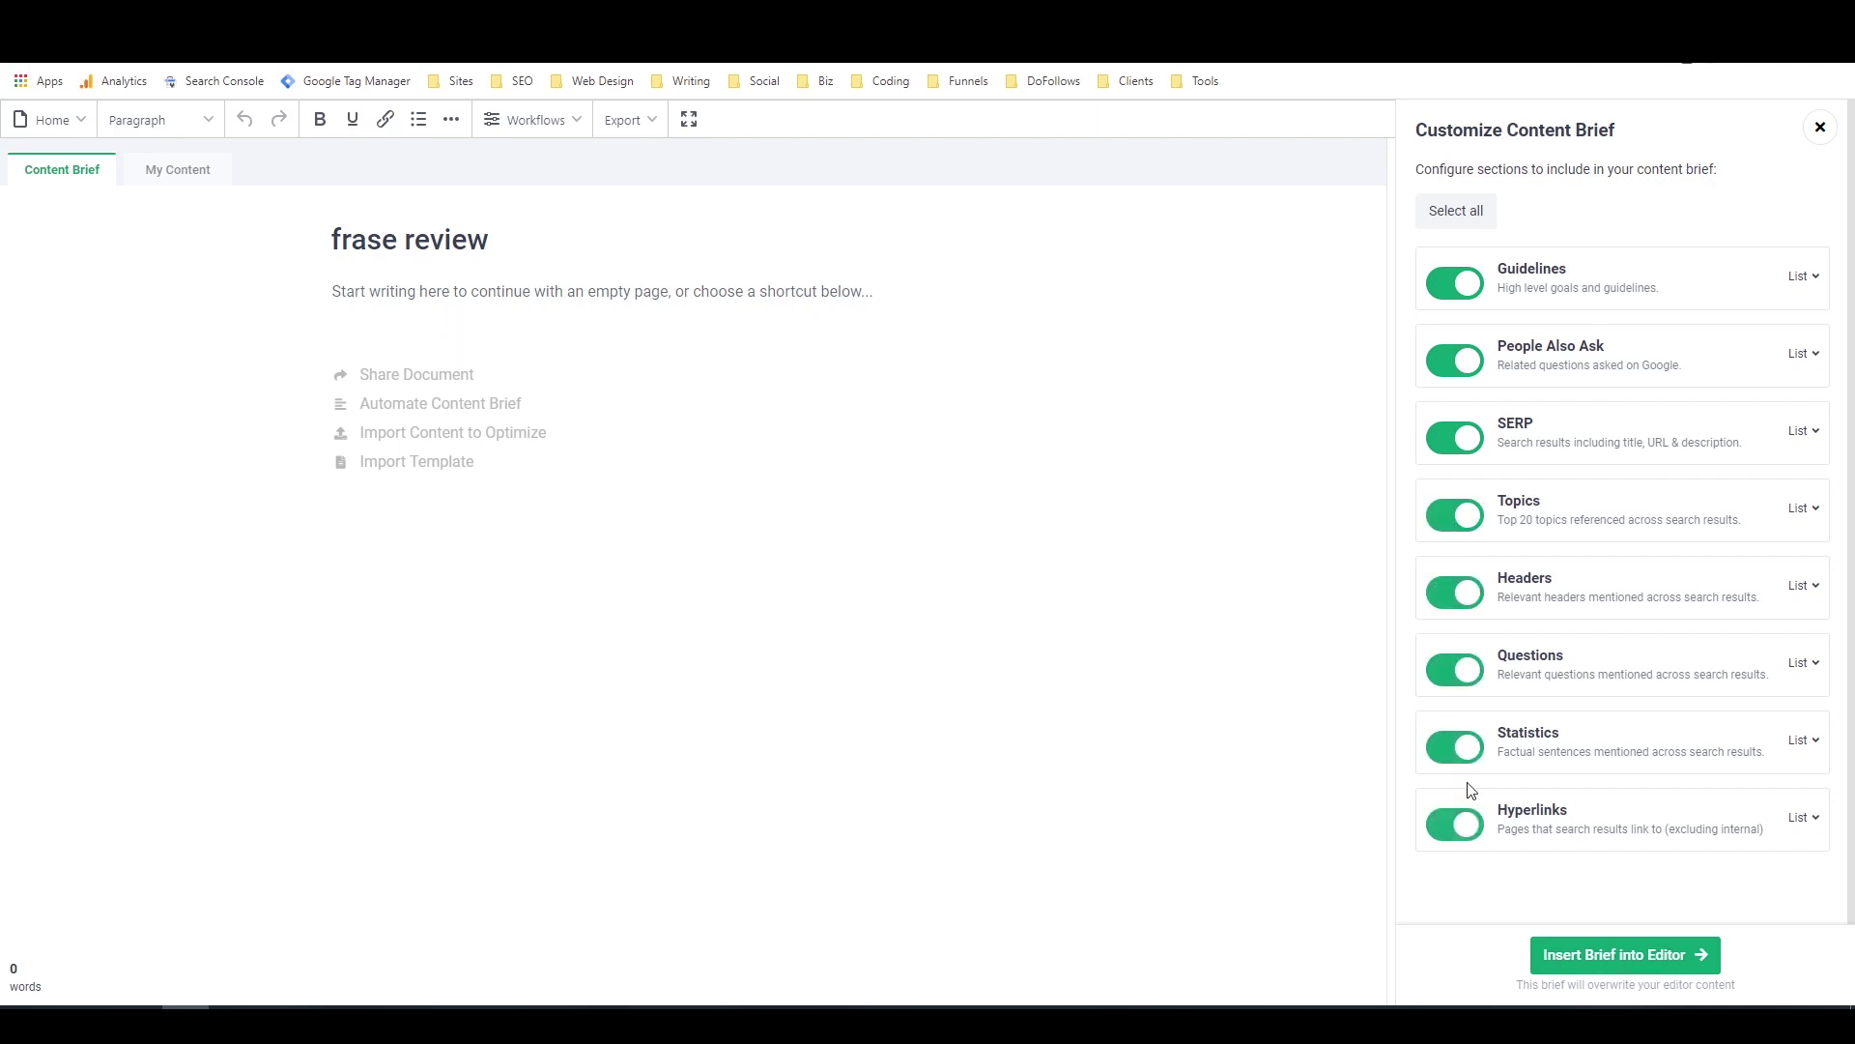
{"action": "left_click", "coordinate": [1615, 969]}
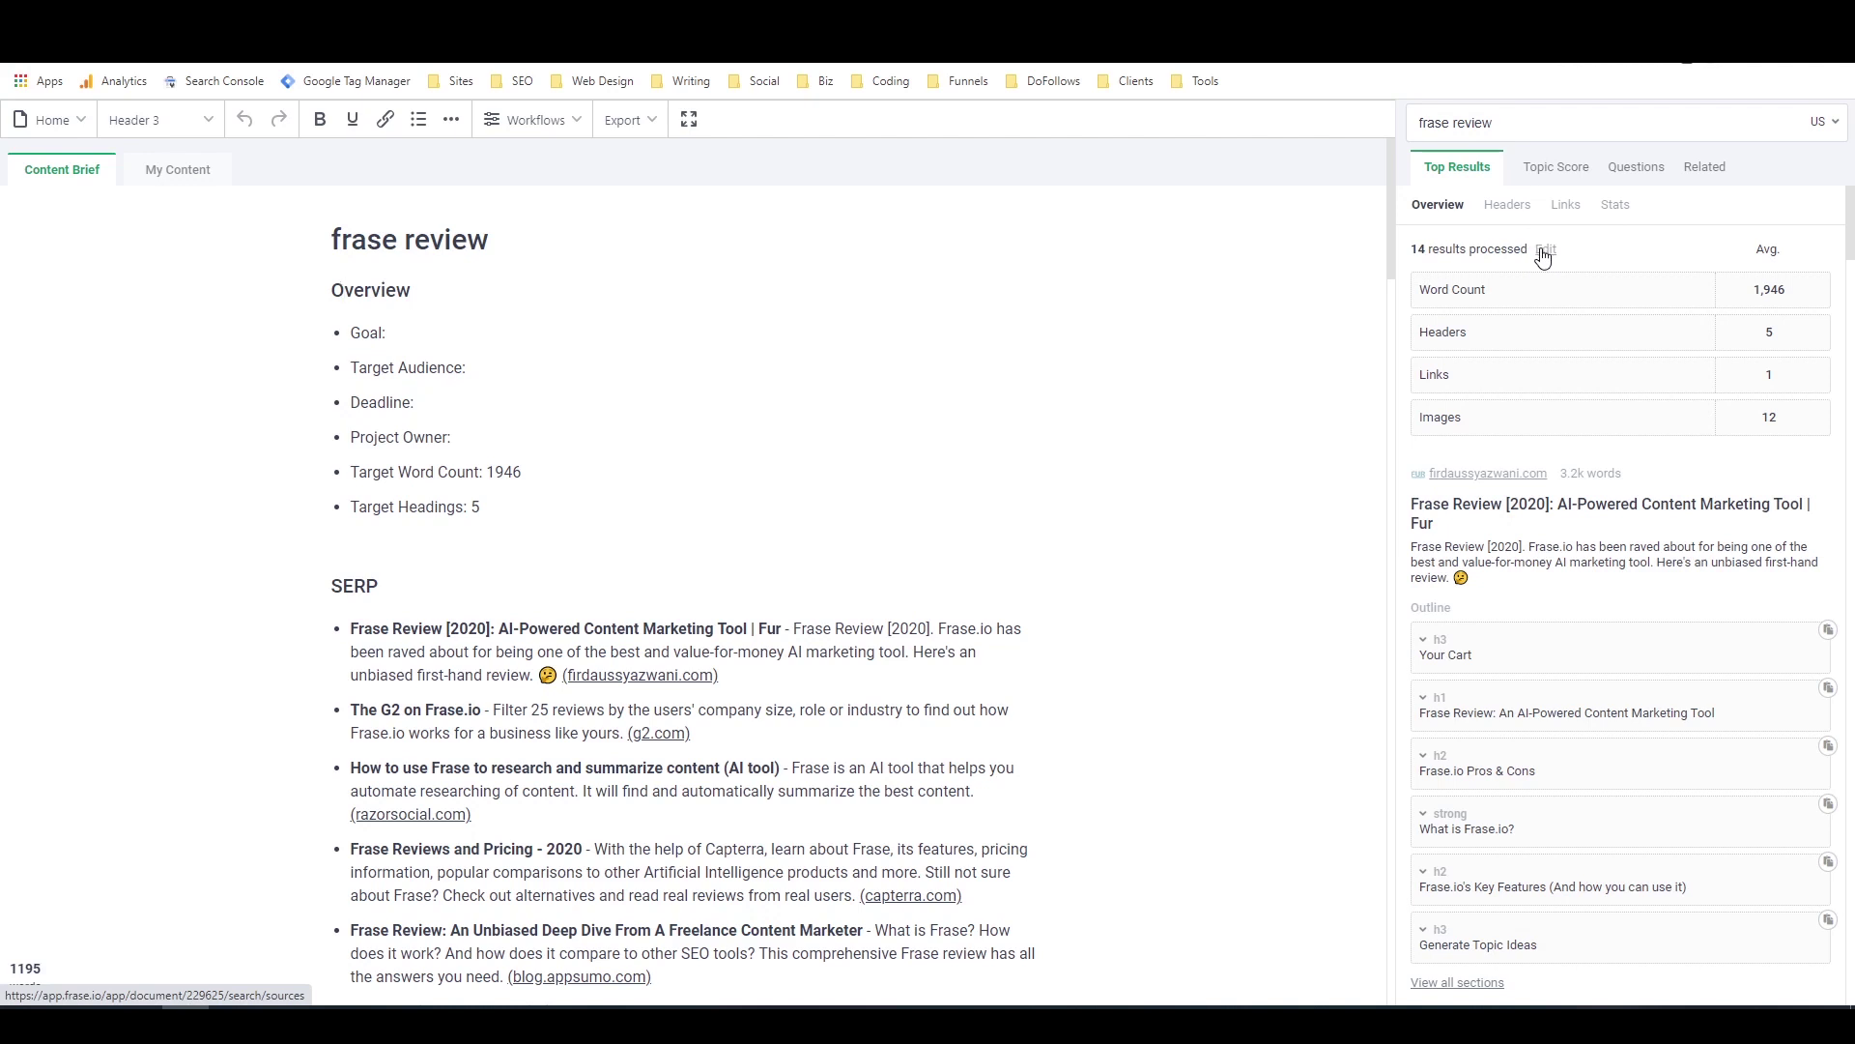
Keep the top 10 sources minus trustpilot.com, theguardian.com and lareviewofbooks.org, and save
{"action": "left_click", "coordinate": [1544, 251]}
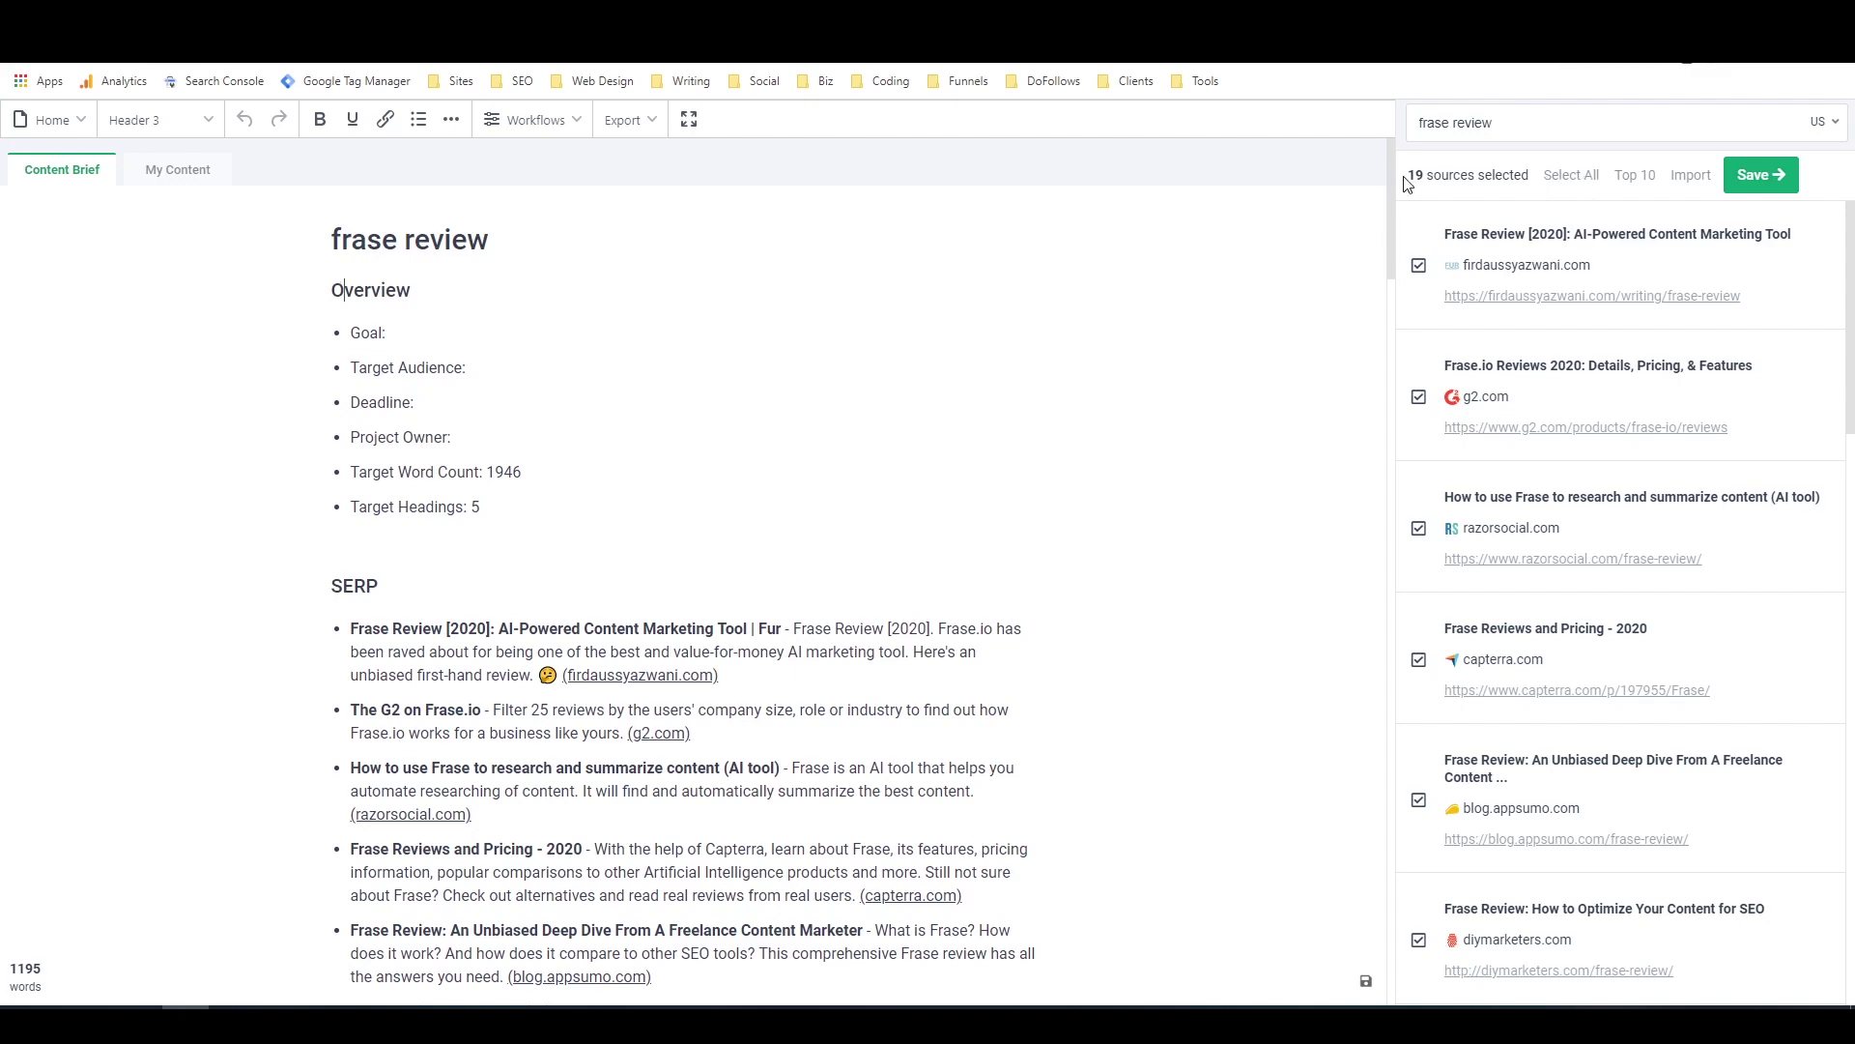
{"action": "left_click", "coordinate": [1633, 187]}
{"action": "scroll", "coordinate": [1612, 328], "scroll_direction": "down", "scroll_amount": 10}
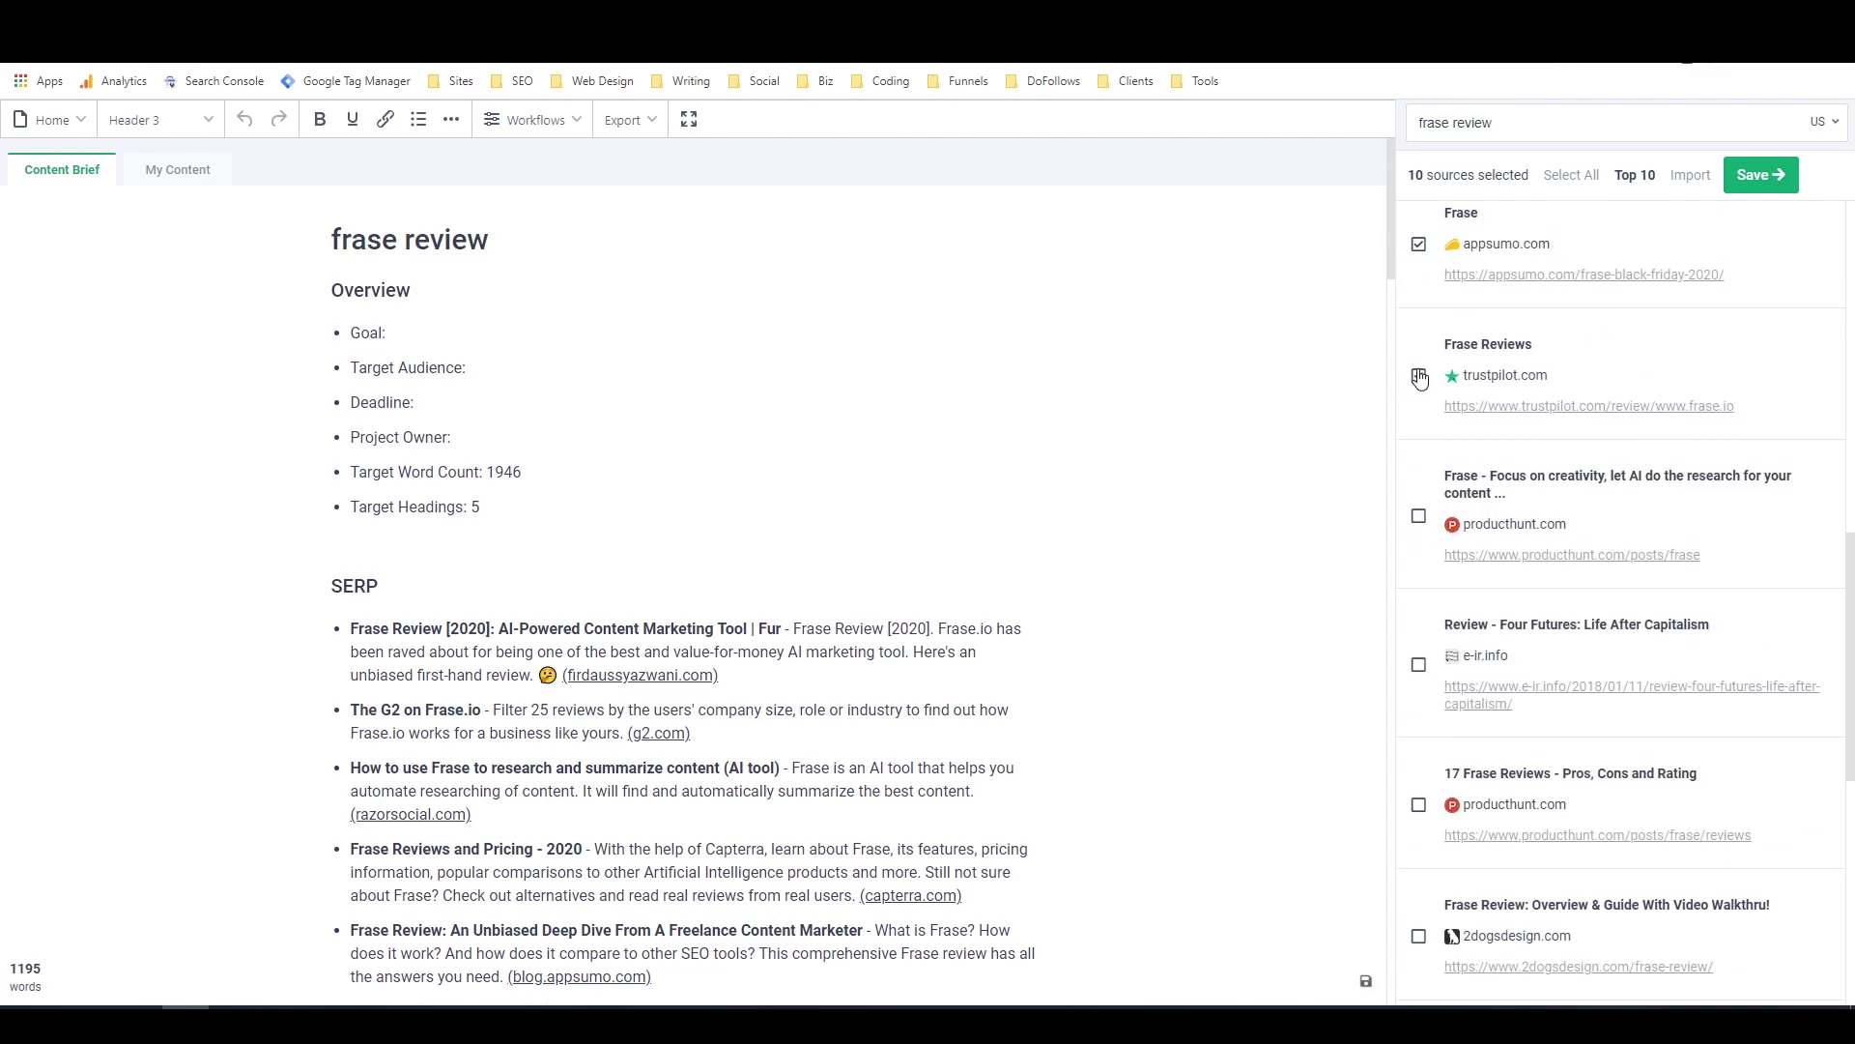
{"action": "left_click", "coordinate": [1419, 375]}
{"action": "scroll", "coordinate": [1442, 384], "scroll_direction": "up", "scroll_amount": 2}
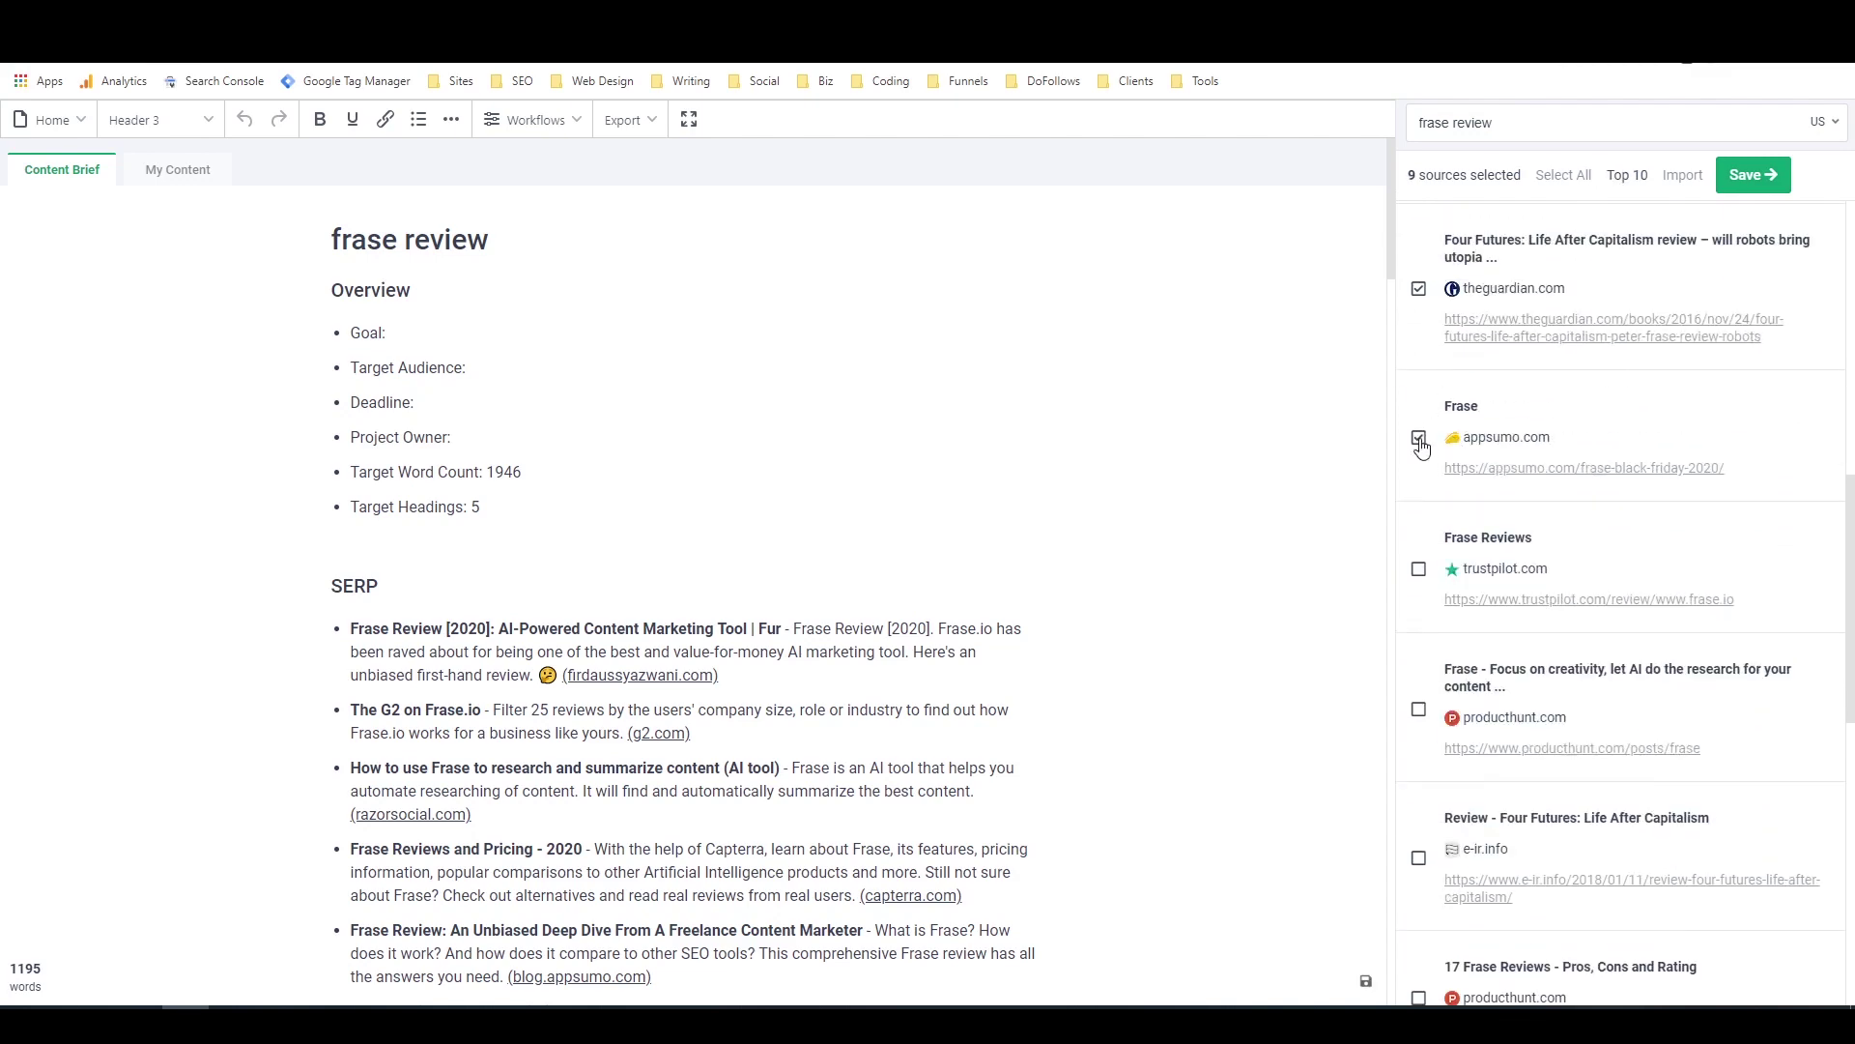
{"action": "scroll", "coordinate": [1435, 432], "scroll_direction": "up", "scroll_amount": 3}
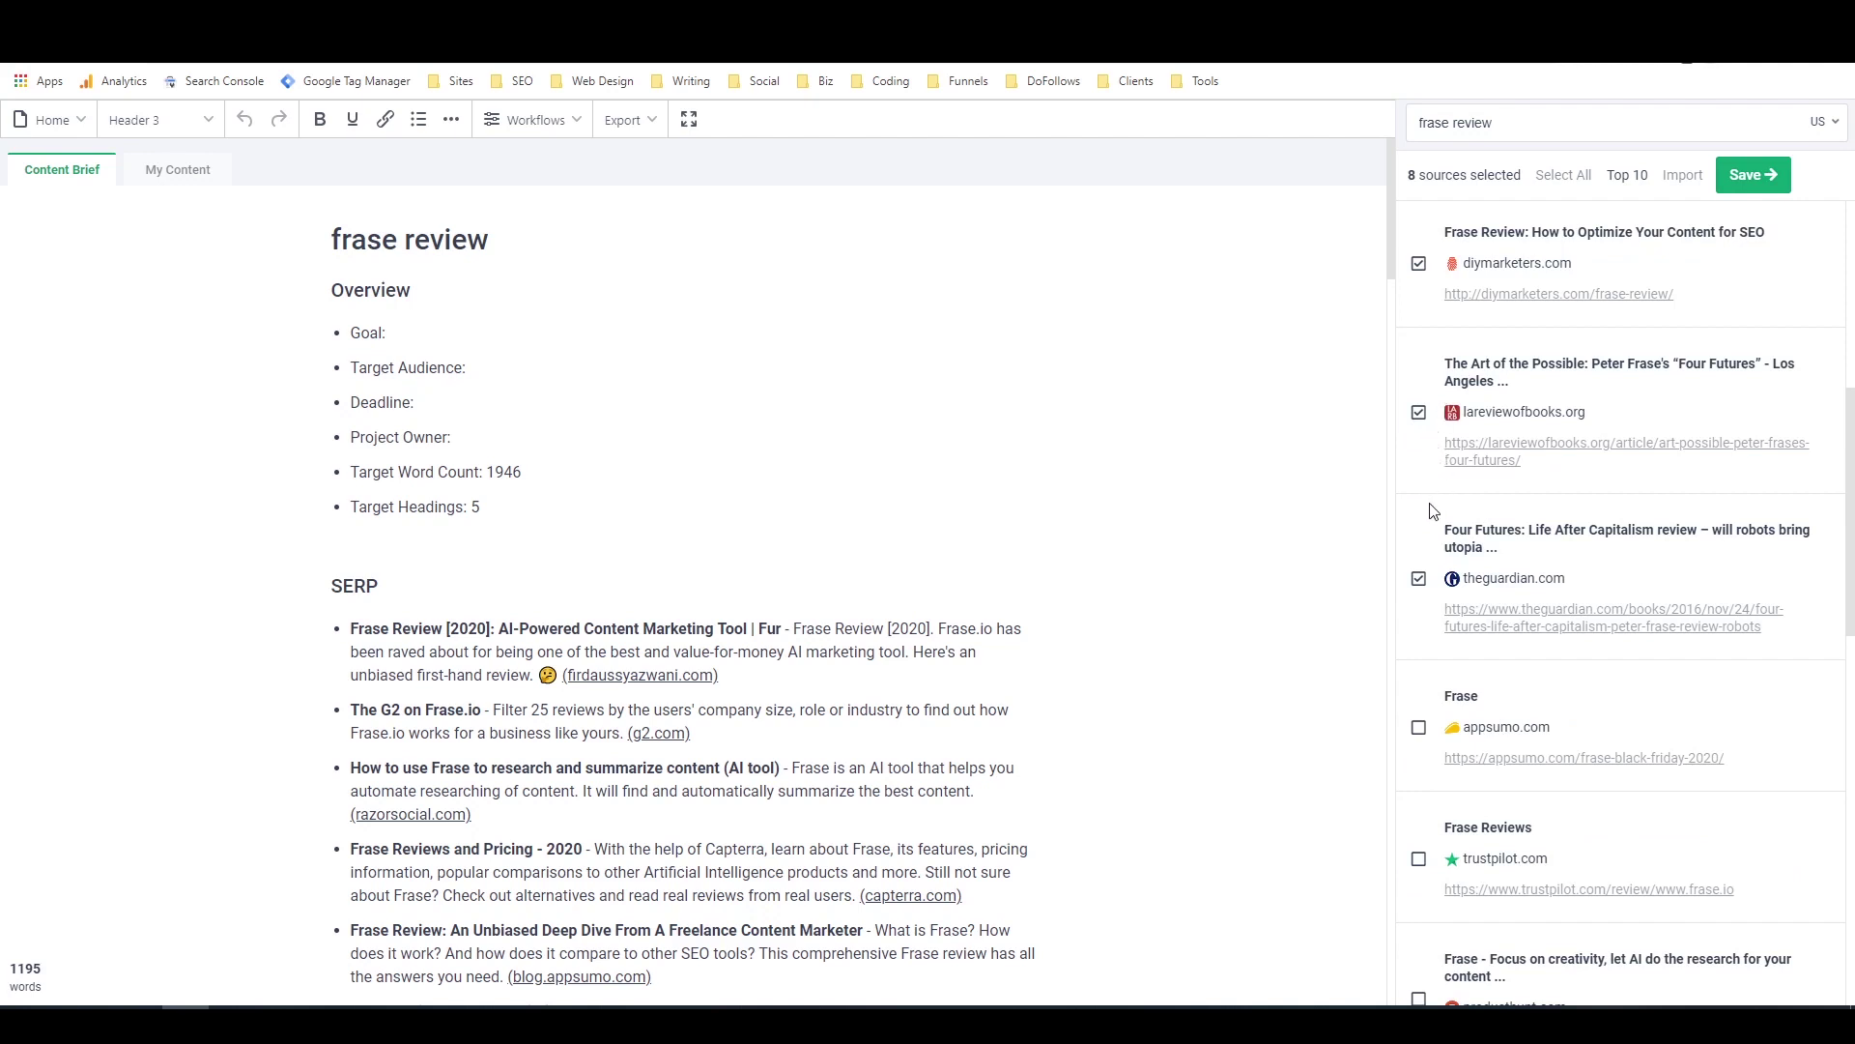
{"action": "left_click", "coordinate": [1419, 579]}
{"action": "scroll", "coordinate": [1444, 530], "scroll_direction": "up", "scroll_amount": 2}
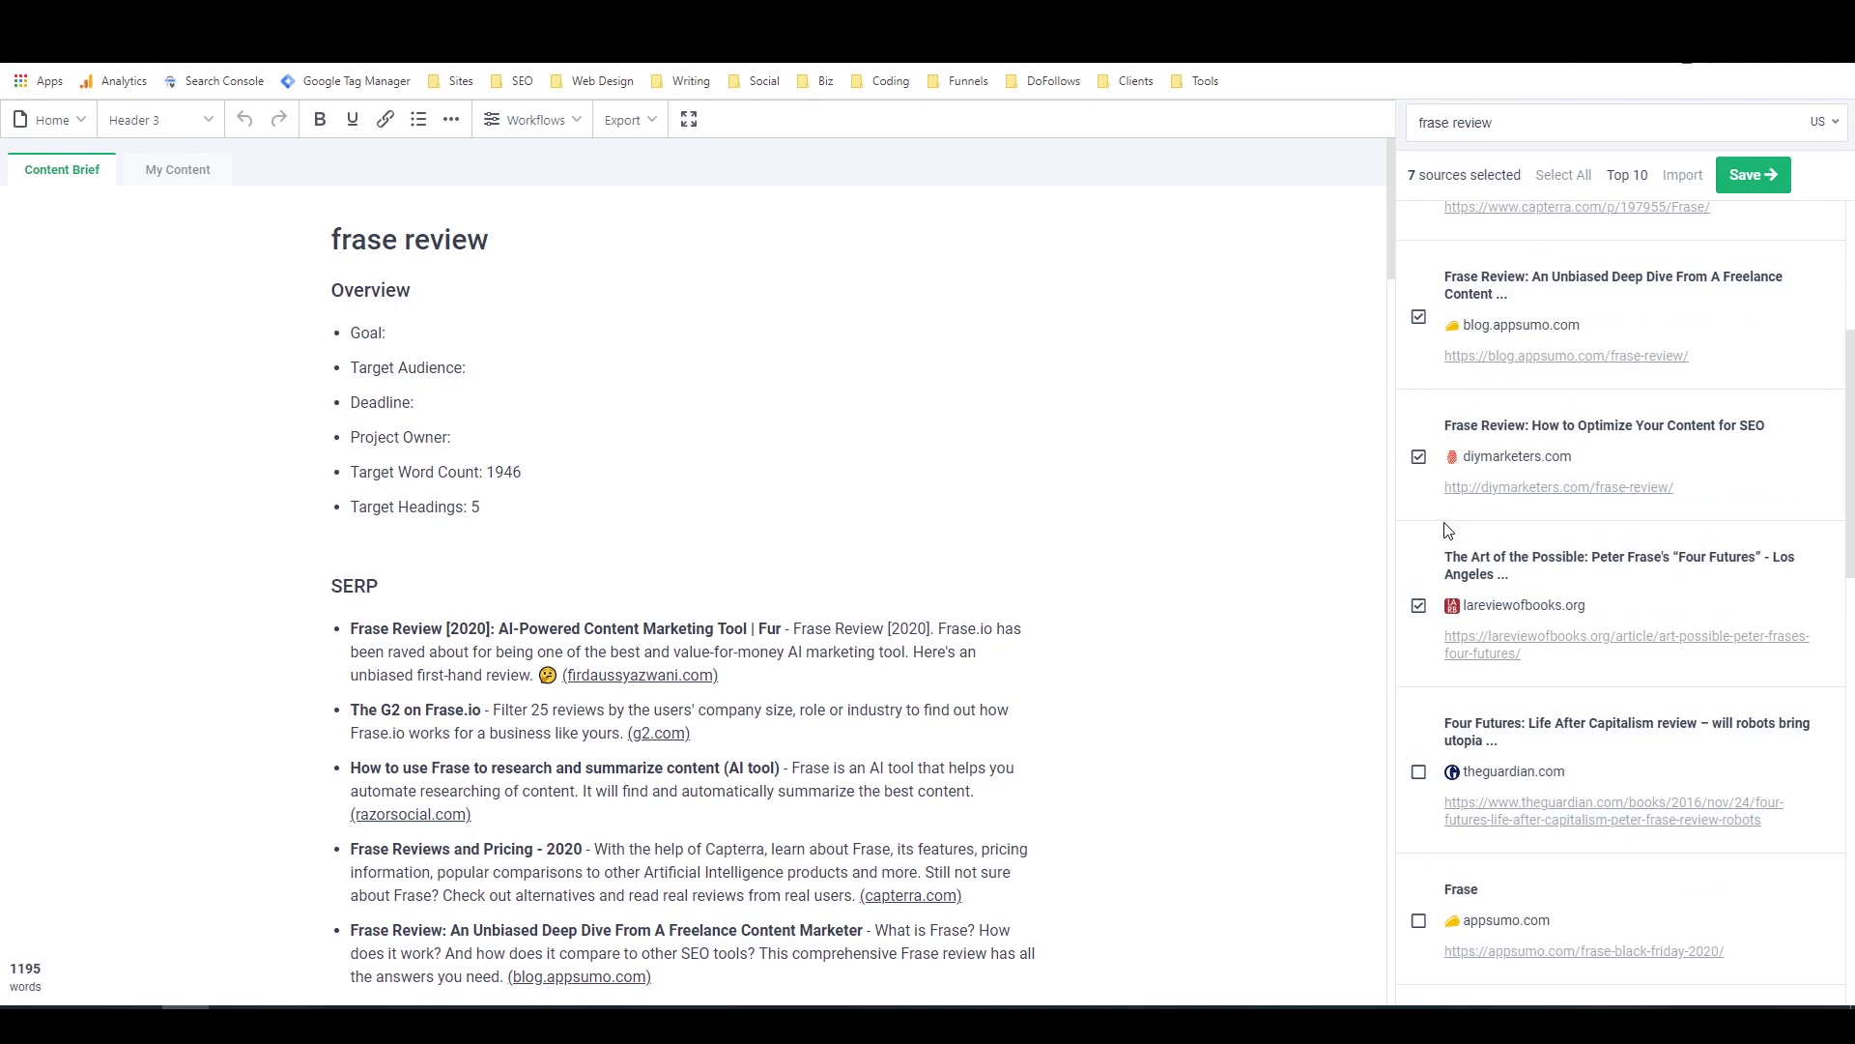
{"action": "left_click", "coordinate": [1419, 606]}
{"action": "scroll", "coordinate": [1452, 558], "scroll_direction": "up", "scroll_amount": 2}
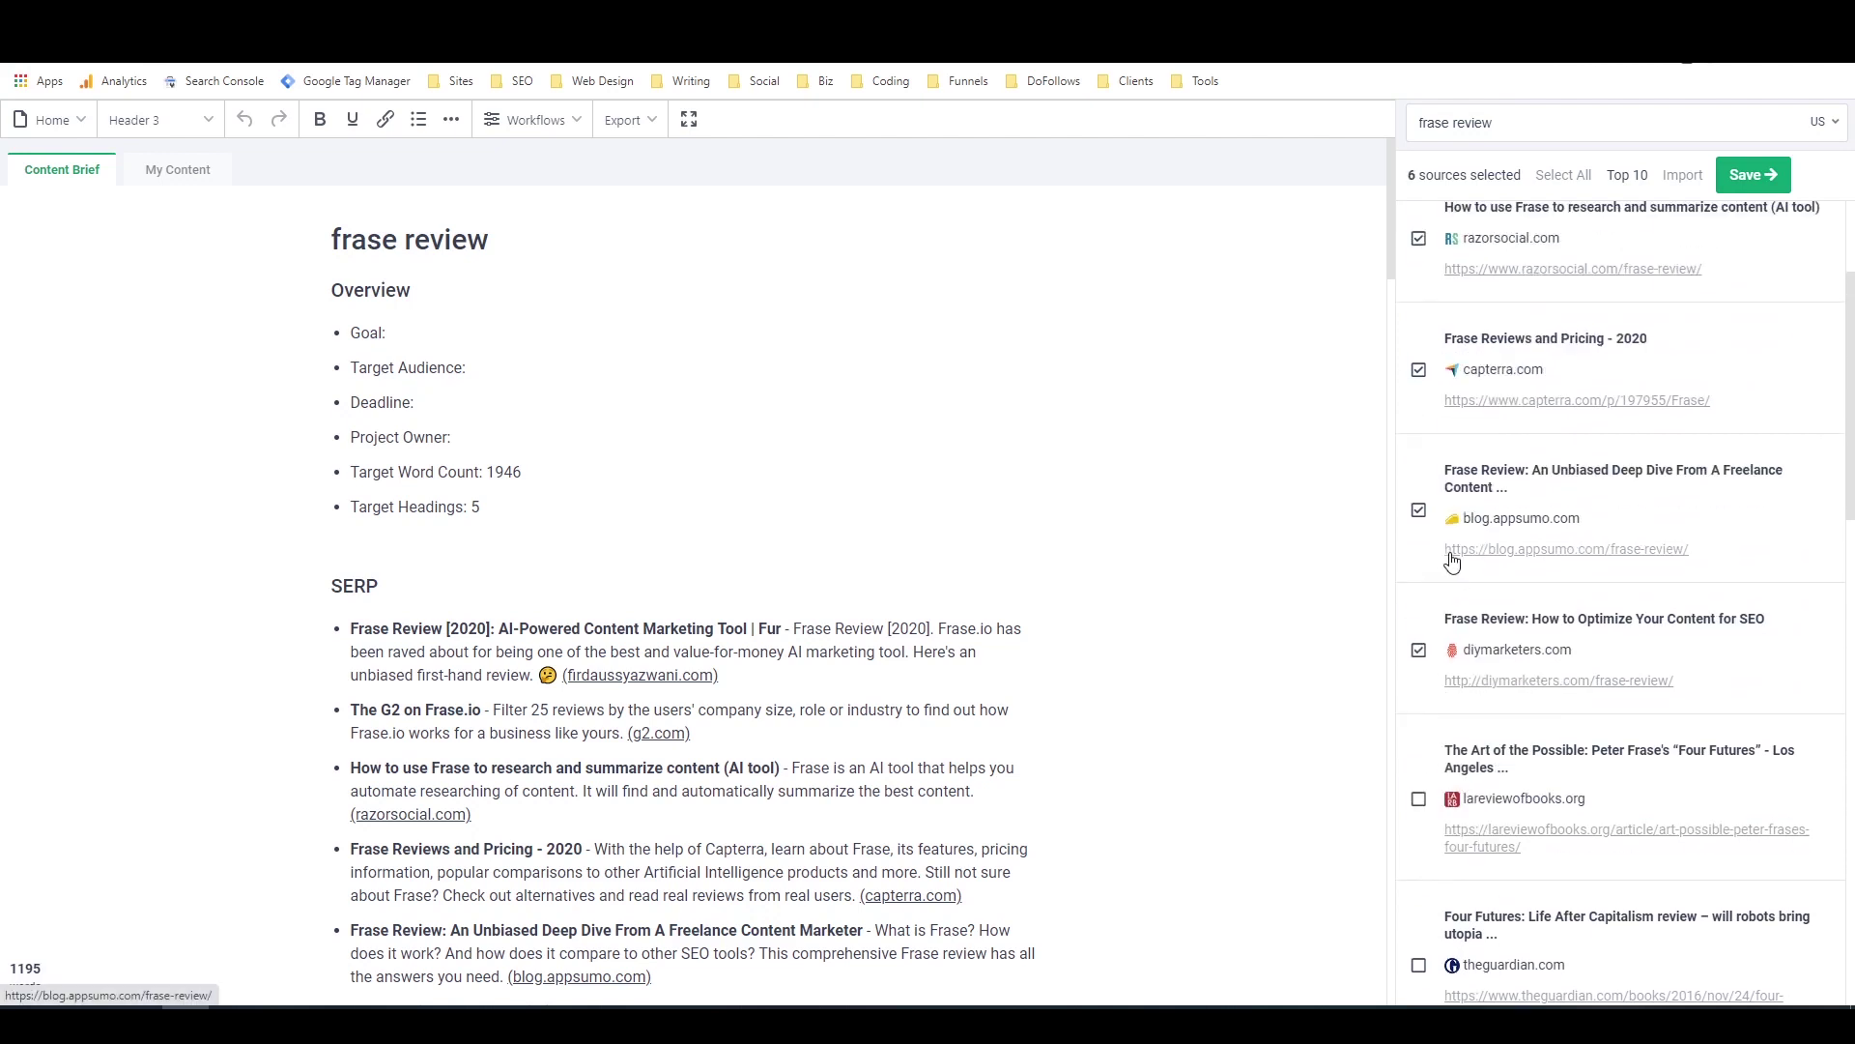
{"action": "scroll", "coordinate": [1452, 561], "scroll_direction": "up", "scroll_amount": 2}
{"action": "scroll", "coordinate": [1452, 561], "scroll_direction": "up", "scroll_amount": 1}
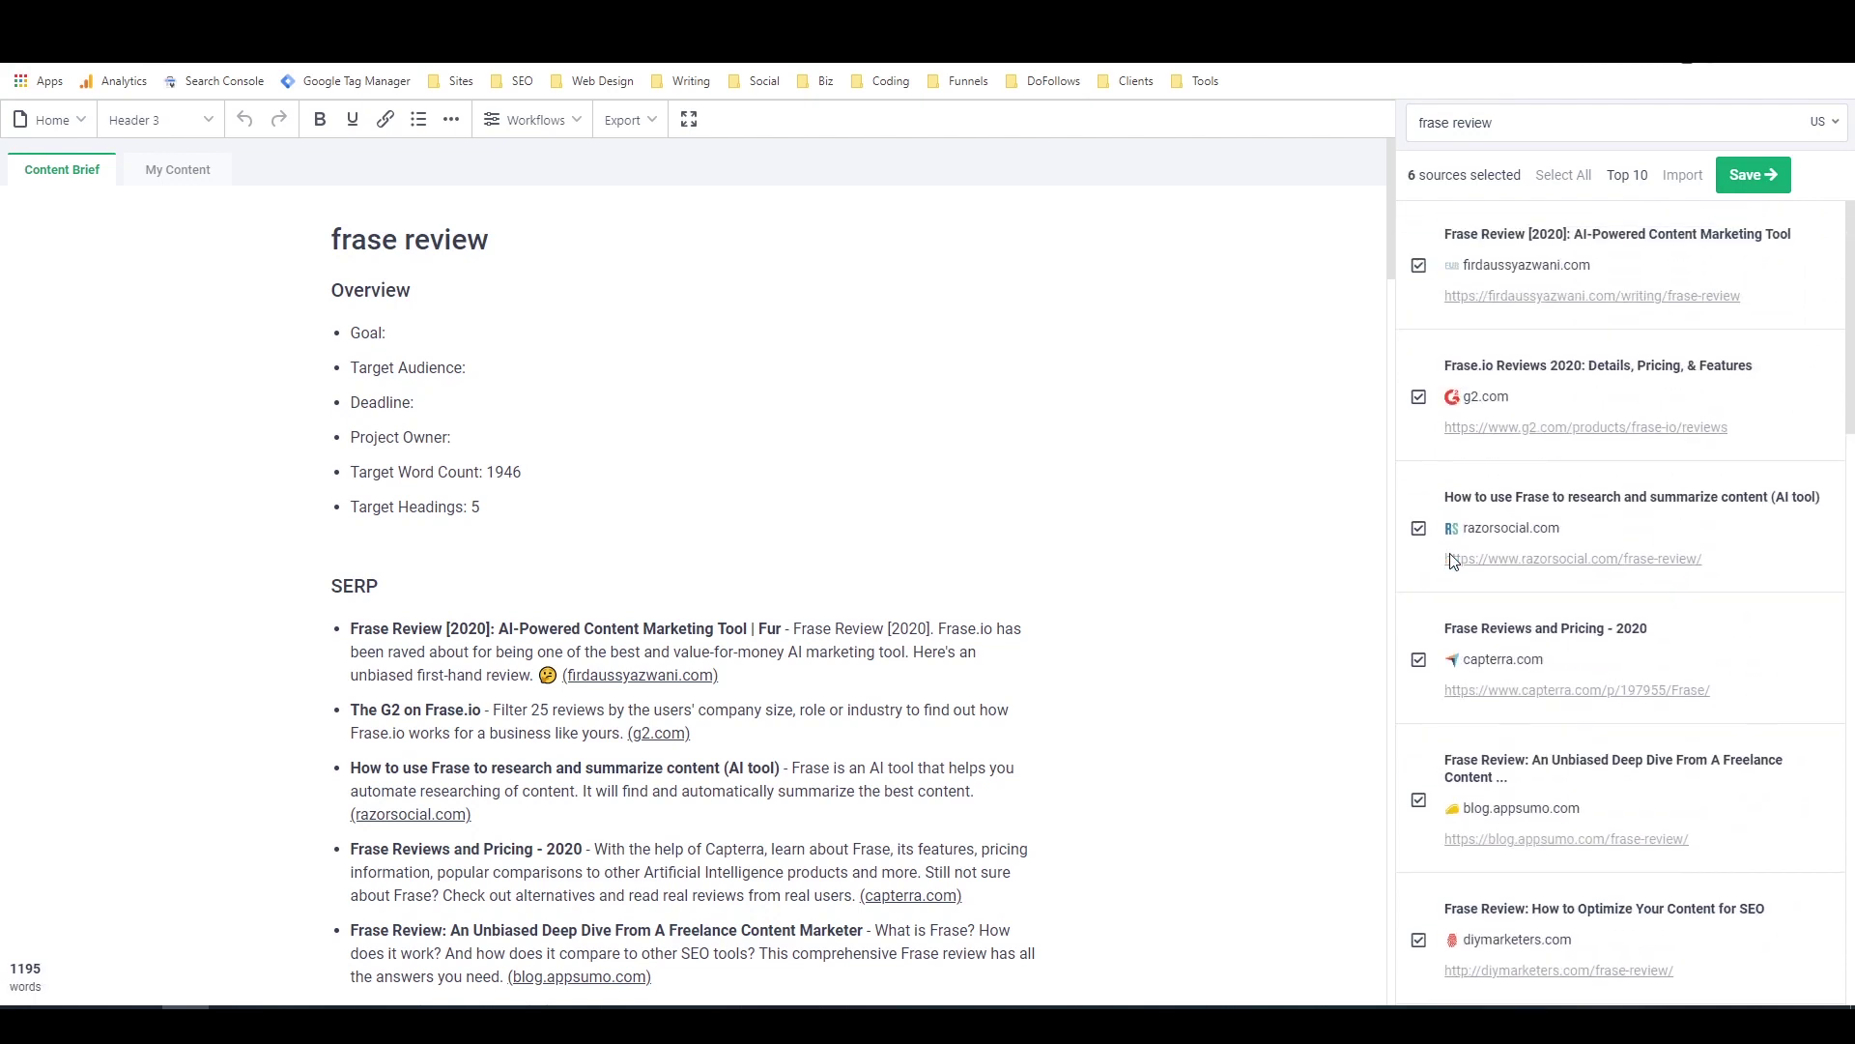
{"action": "left_click", "coordinate": [1746, 182]}
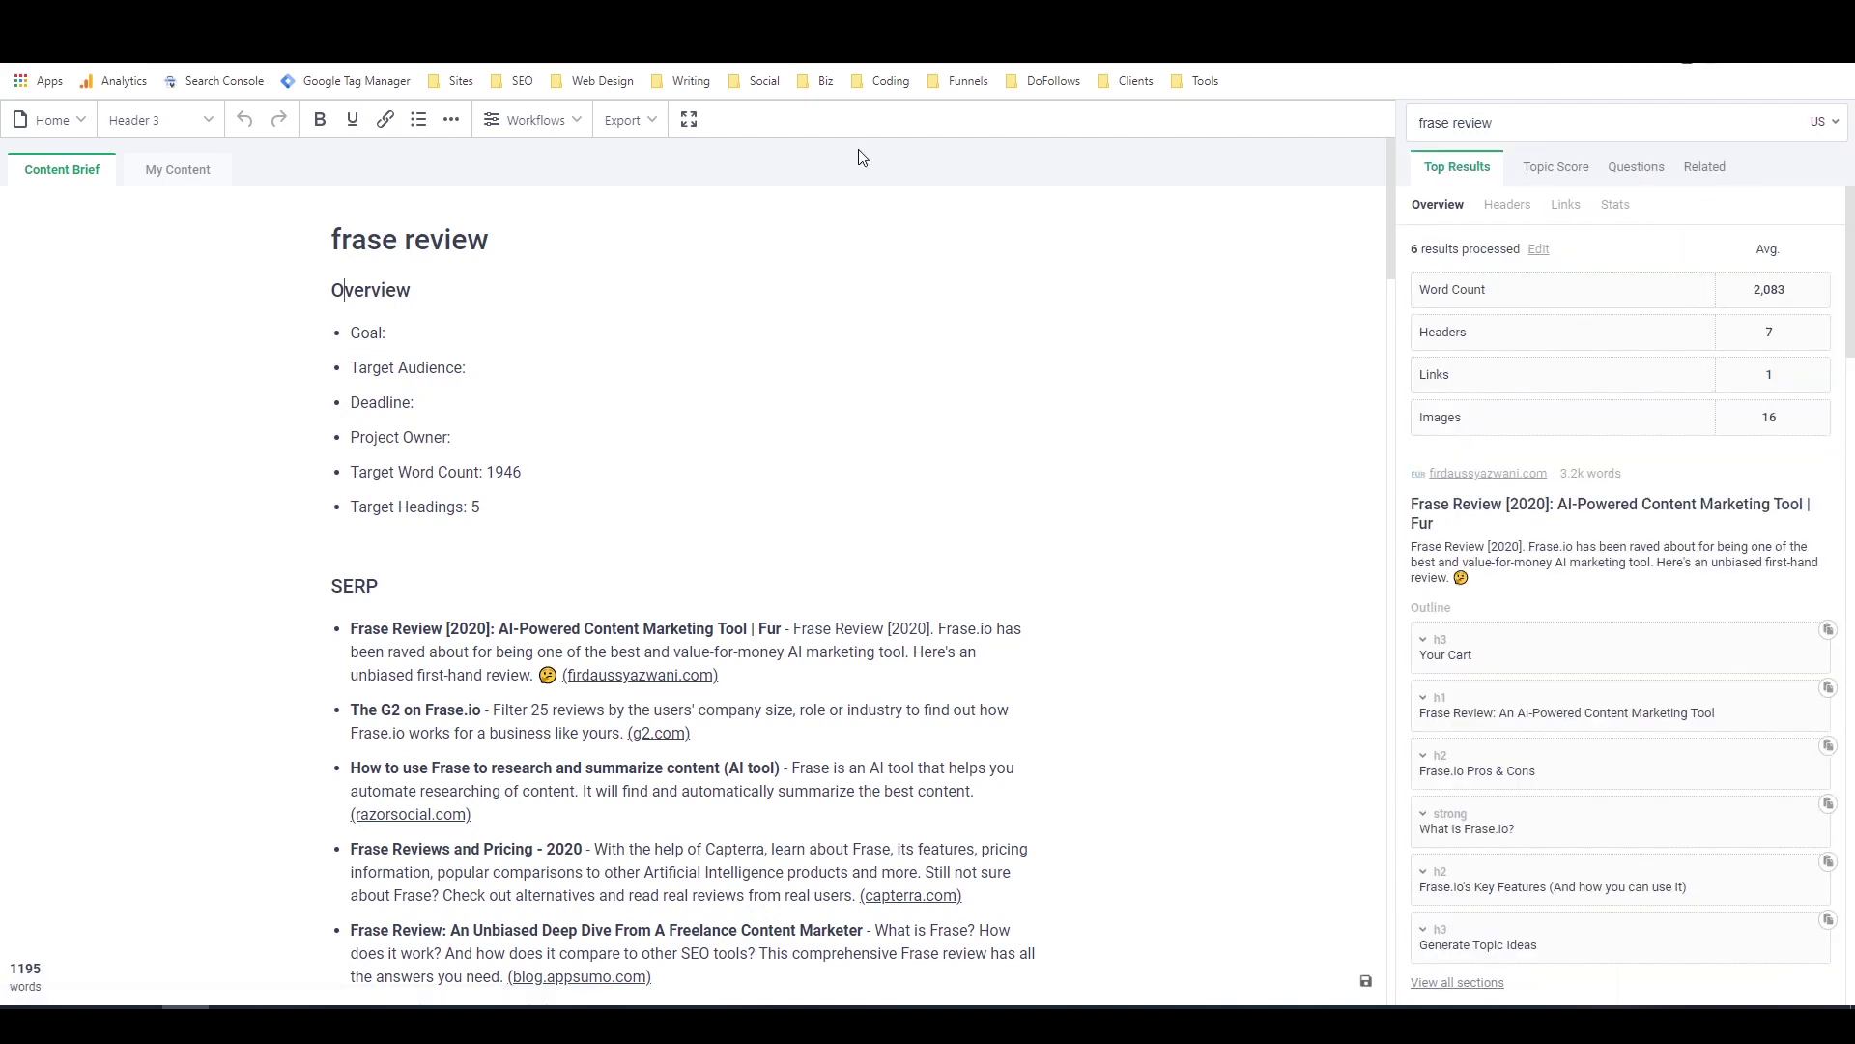
Regenerate the brief from the chosen sources, now targeting 2083 words and 7 headings
{"action": "left_click", "coordinate": [576, 119]}
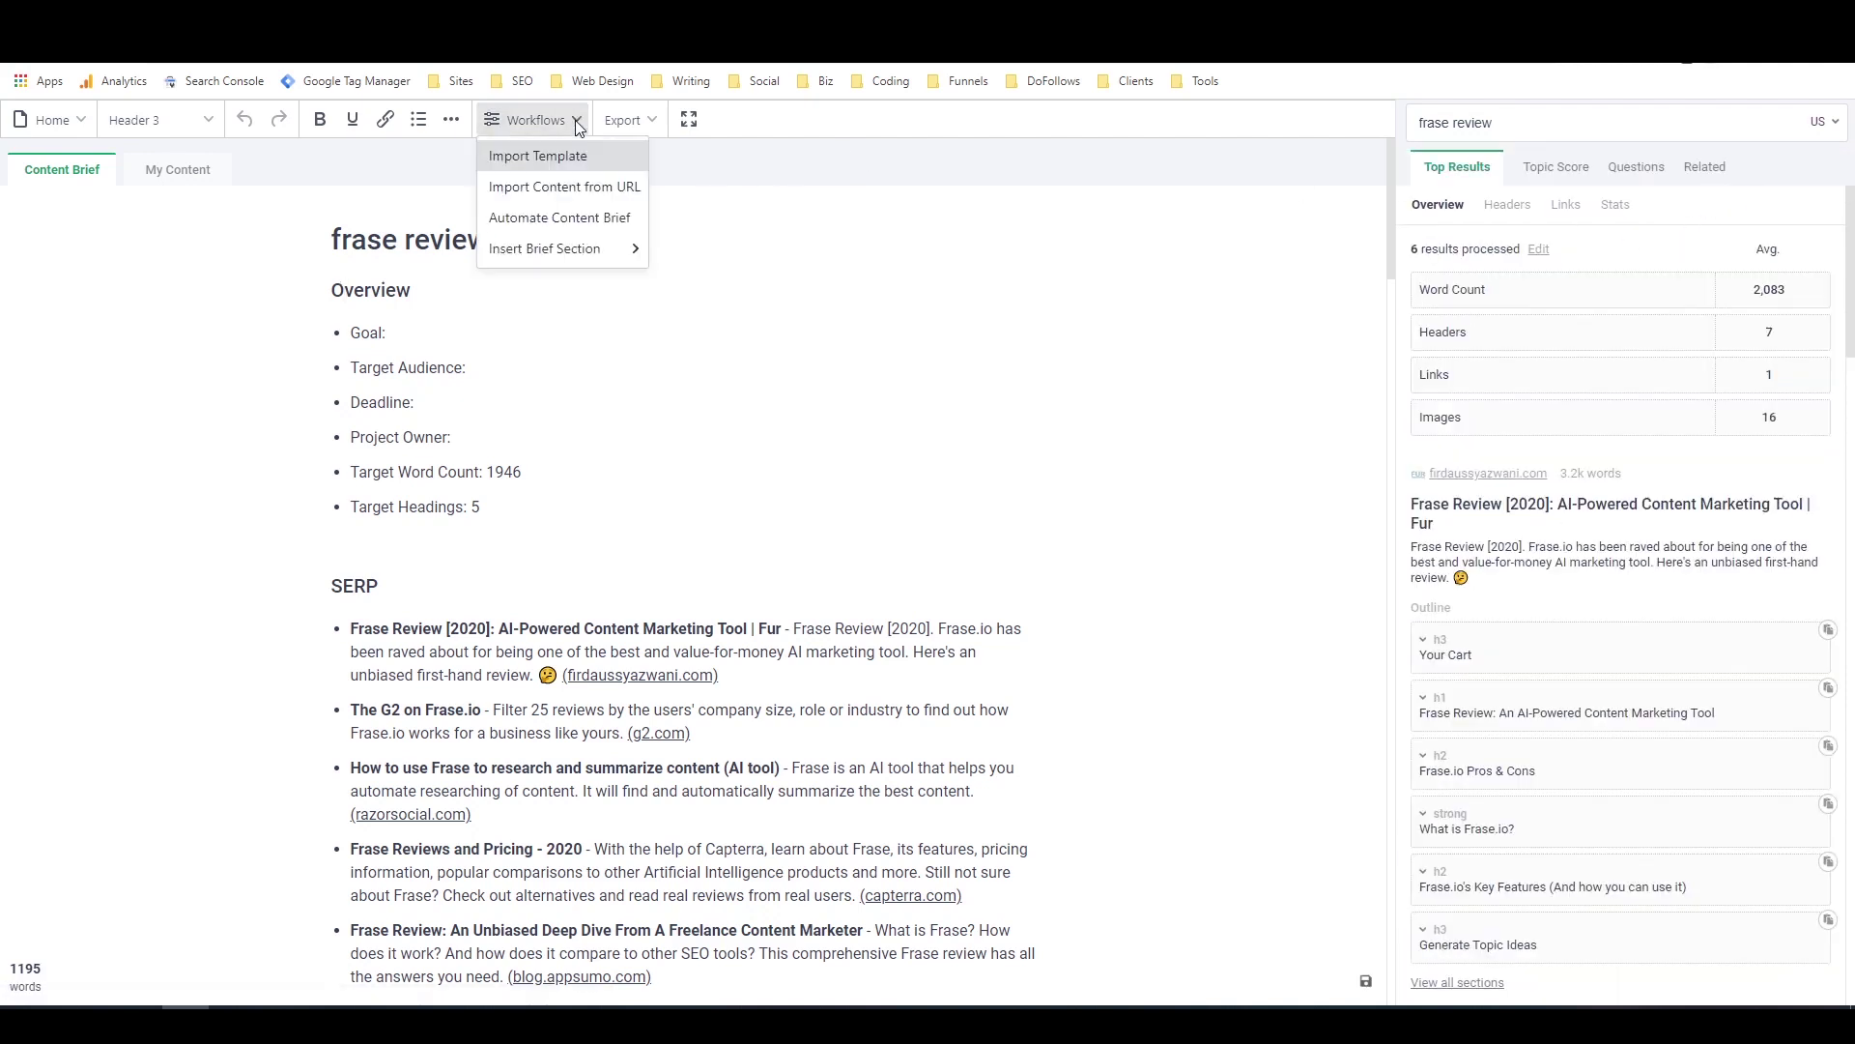
{"action": "left_click", "coordinate": [544, 222]}
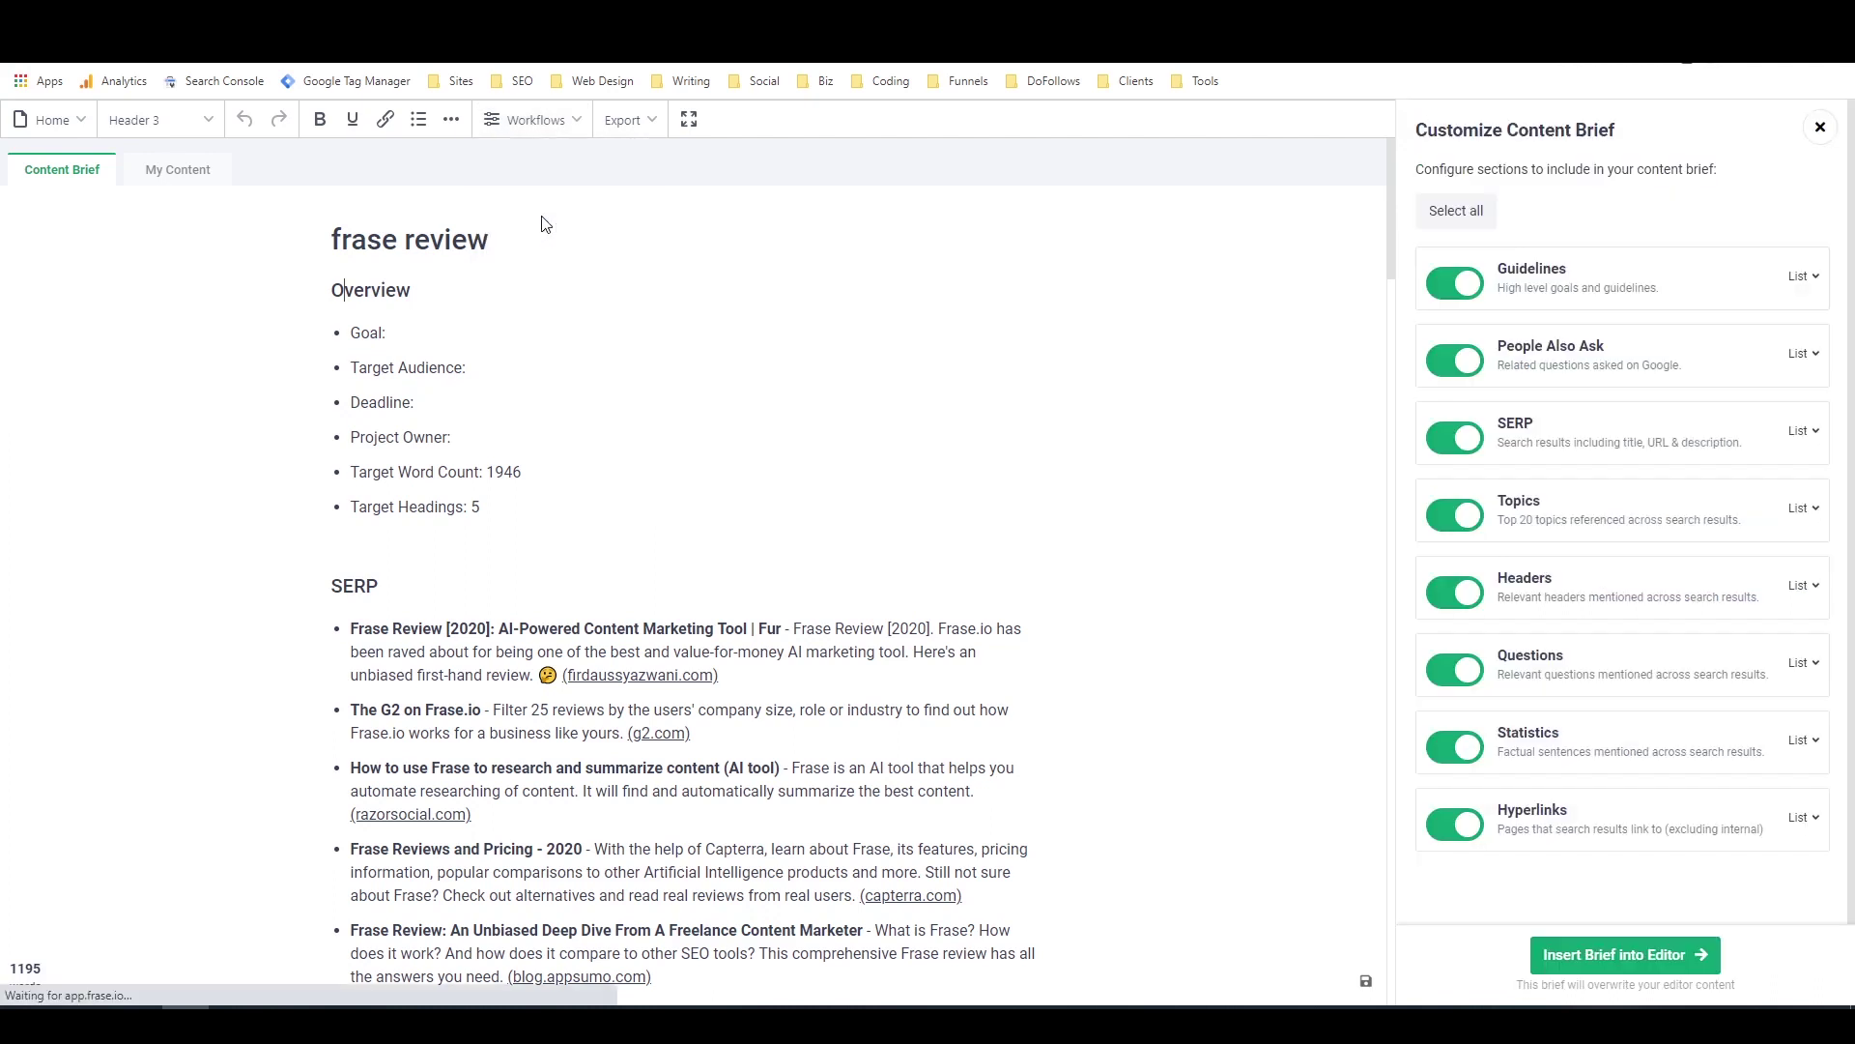
{"action": "left_click", "coordinate": [1617, 957]}
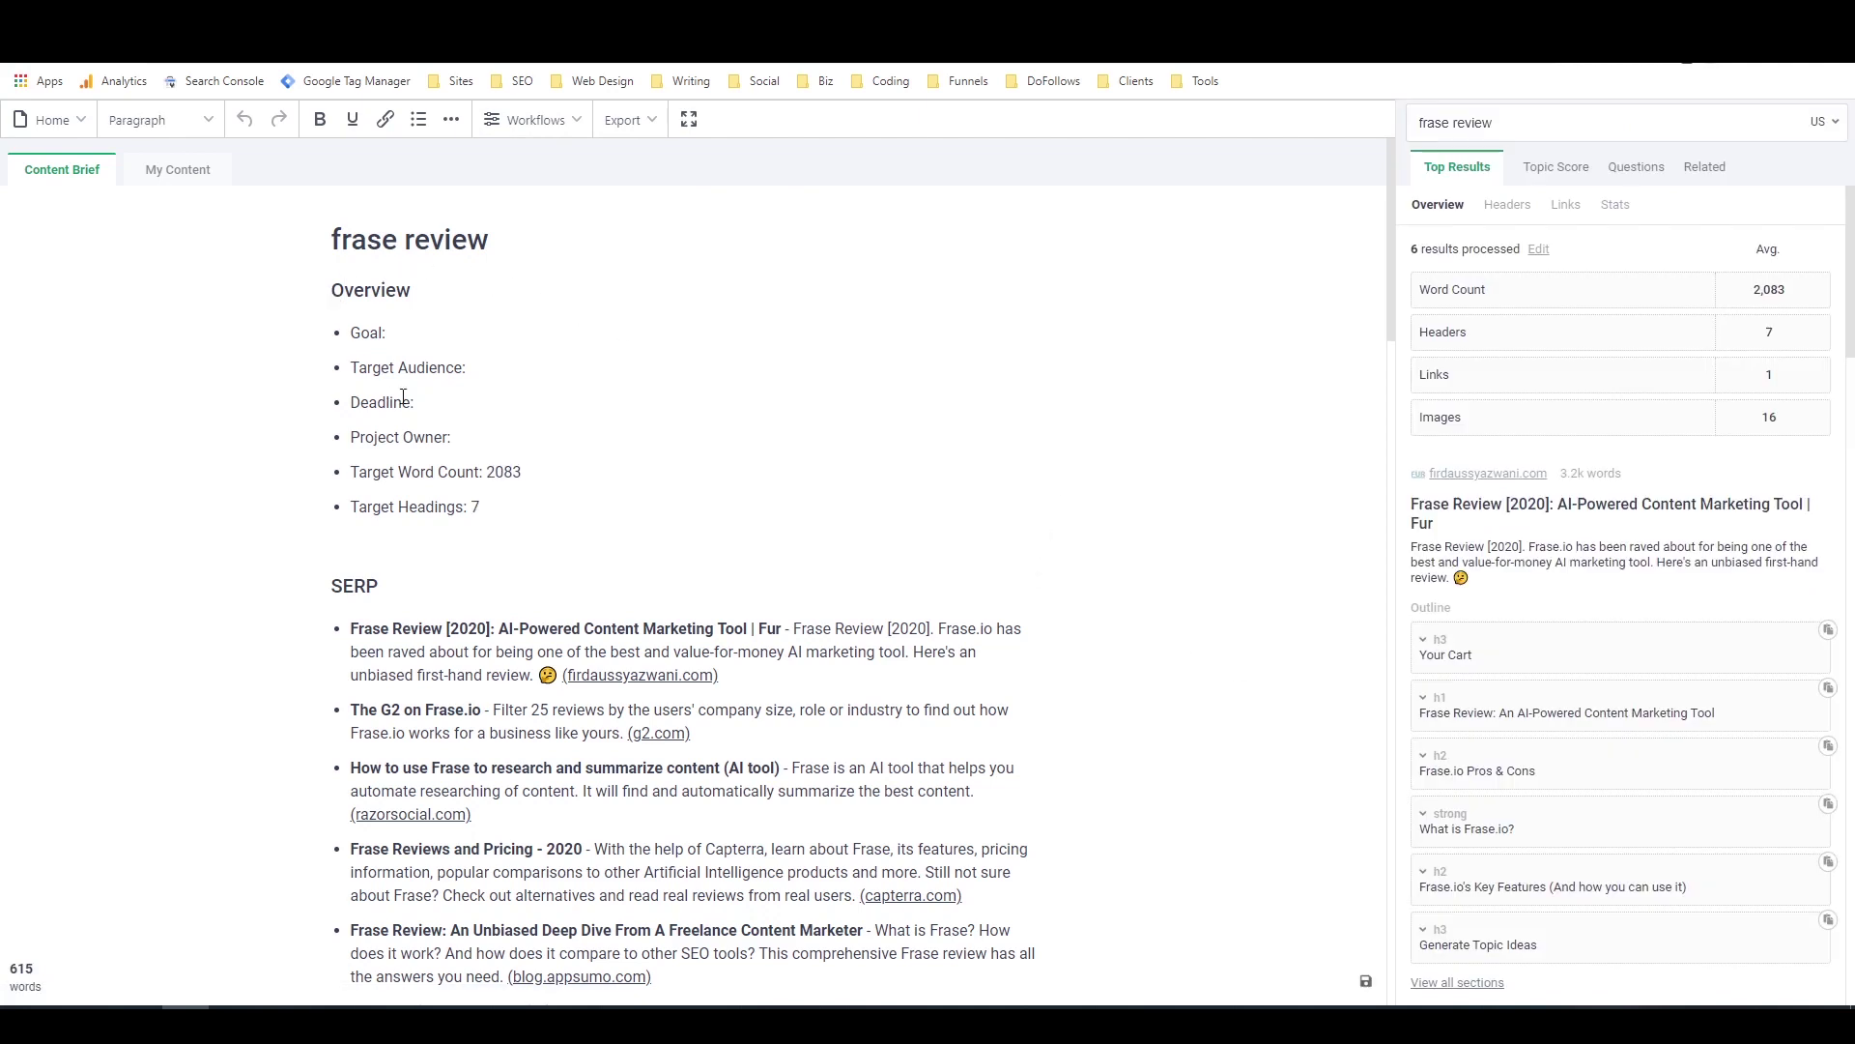
{"action": "left_click", "coordinate": [392, 335]}
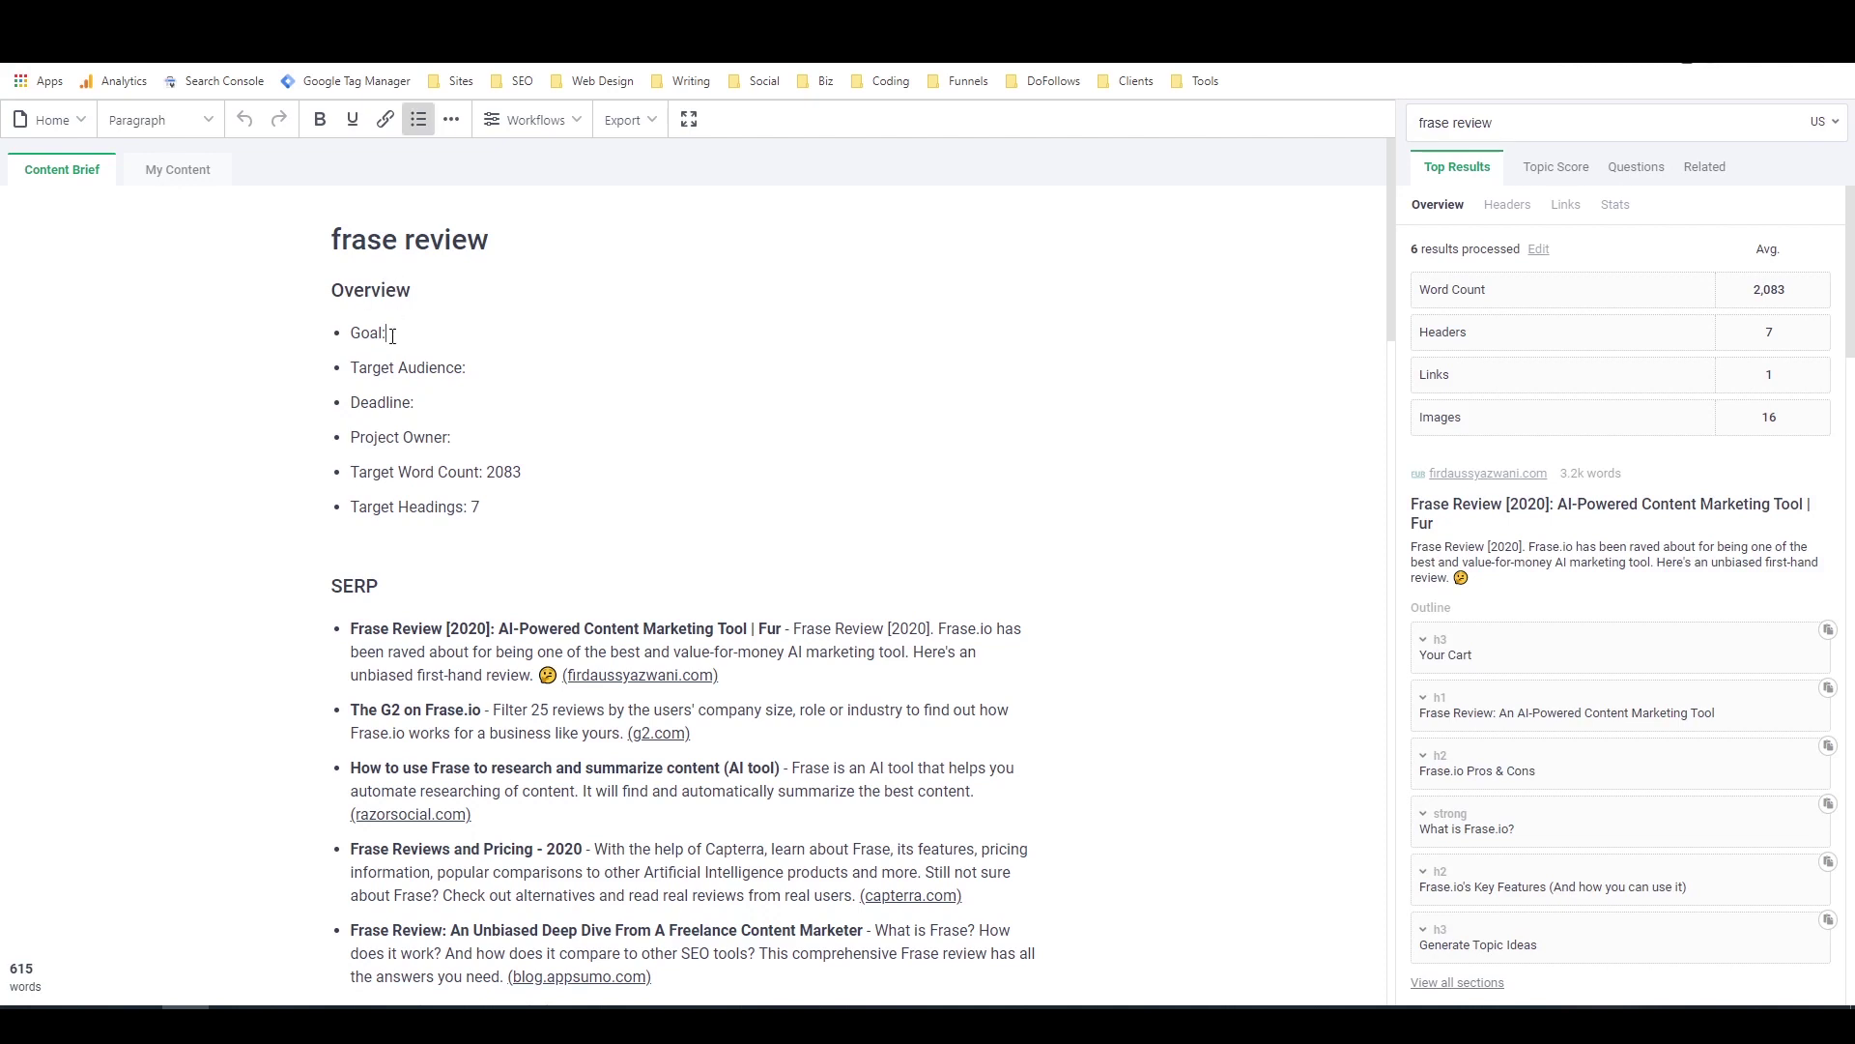
{"action": "left_click", "coordinate": [495, 359]}
{"action": "scroll", "coordinate": [1648, 454], "scroll_direction": "down", "scroll_amount": 7}
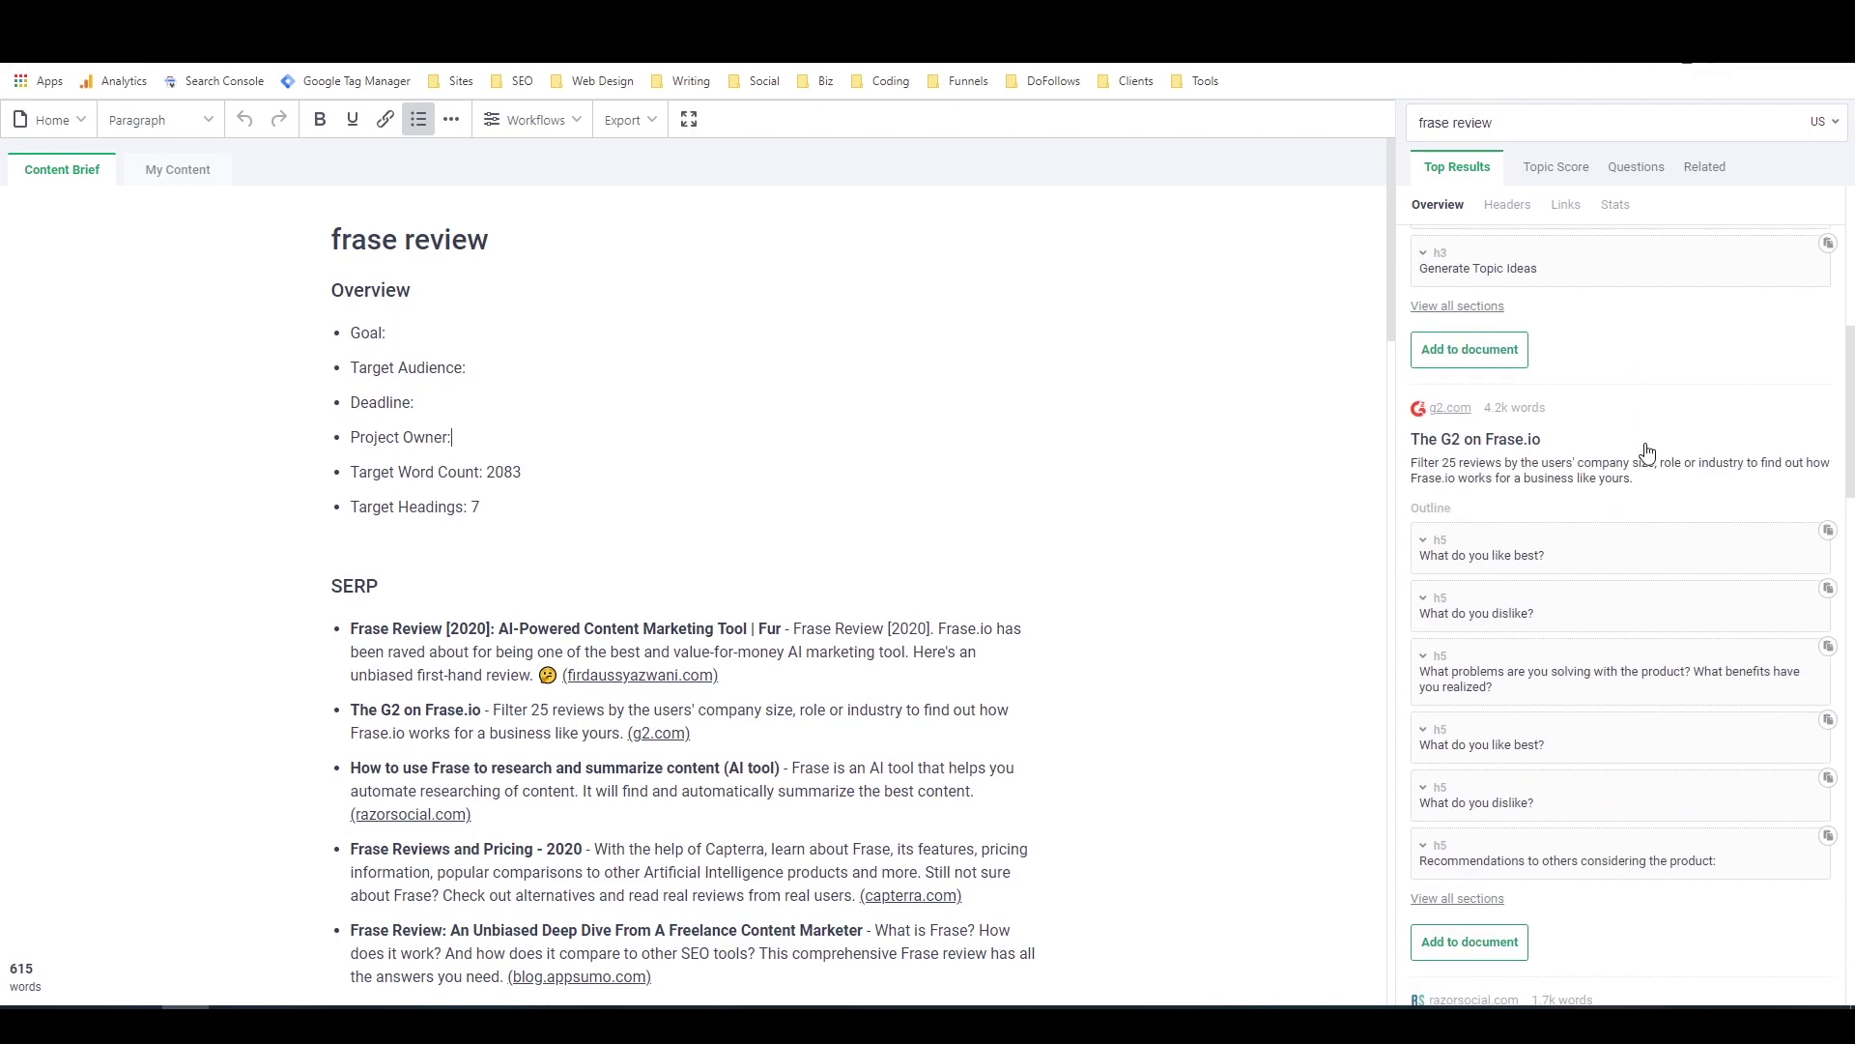
{"action": "scroll", "coordinate": [1525, 406], "scroll_direction": "down", "scroll_amount": 7}
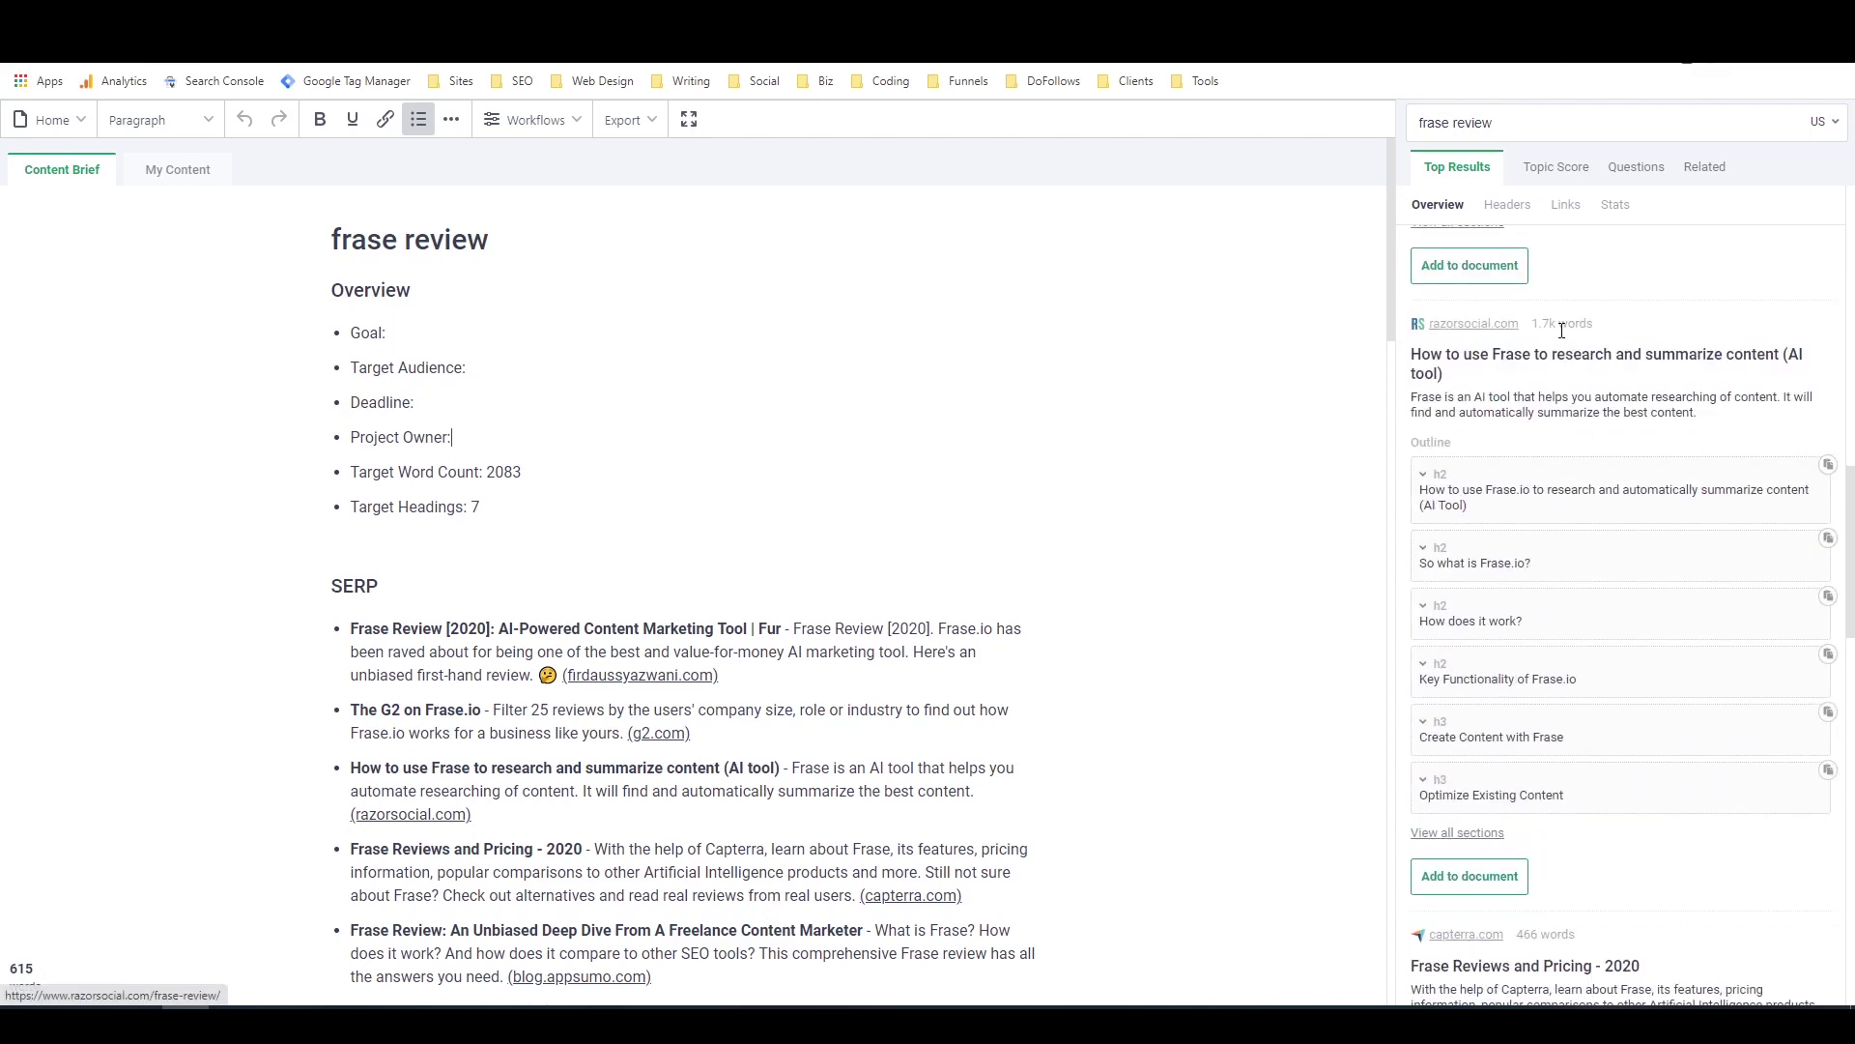
{"action": "scroll", "coordinate": [1609, 335], "scroll_direction": "down", "scroll_amount": 4}
{"action": "scroll", "coordinate": [1608, 338], "scroll_direction": "down", "scroll_amount": 1}
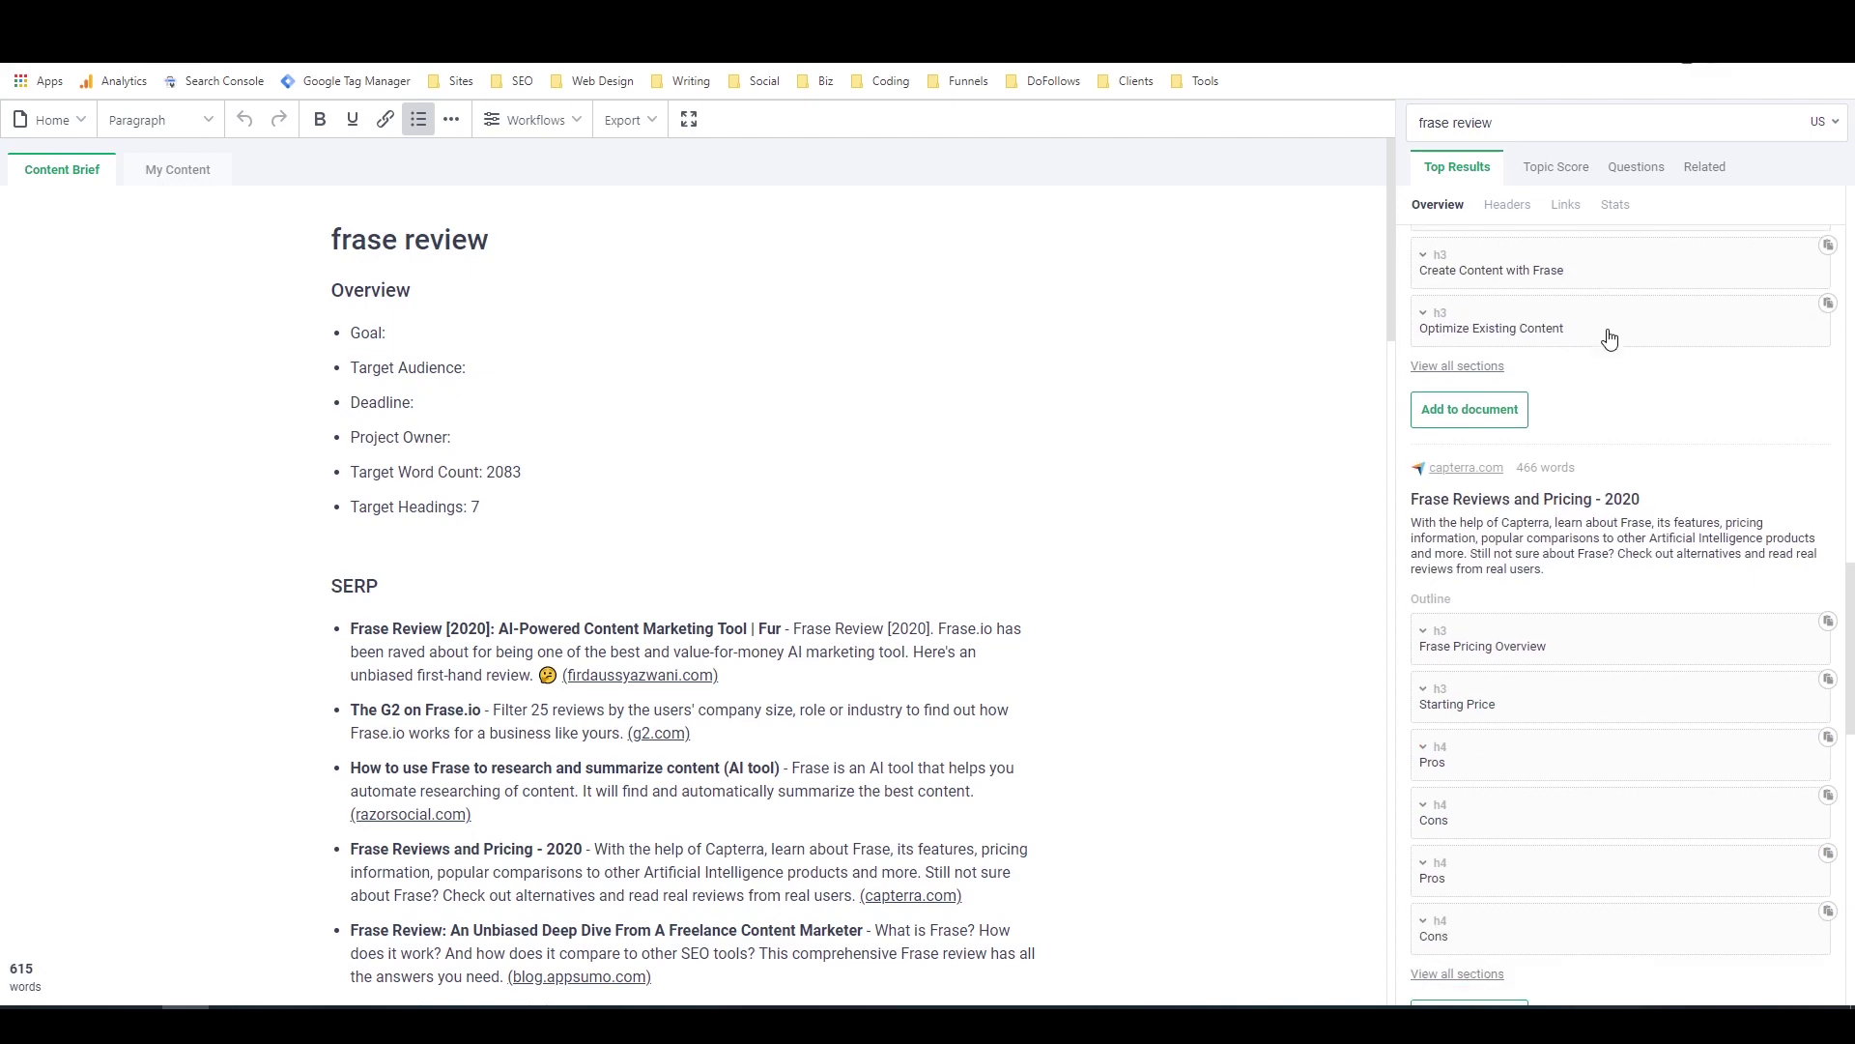
{"action": "scroll", "coordinate": [1503, 459], "scroll_direction": "down", "scroll_amount": 5}
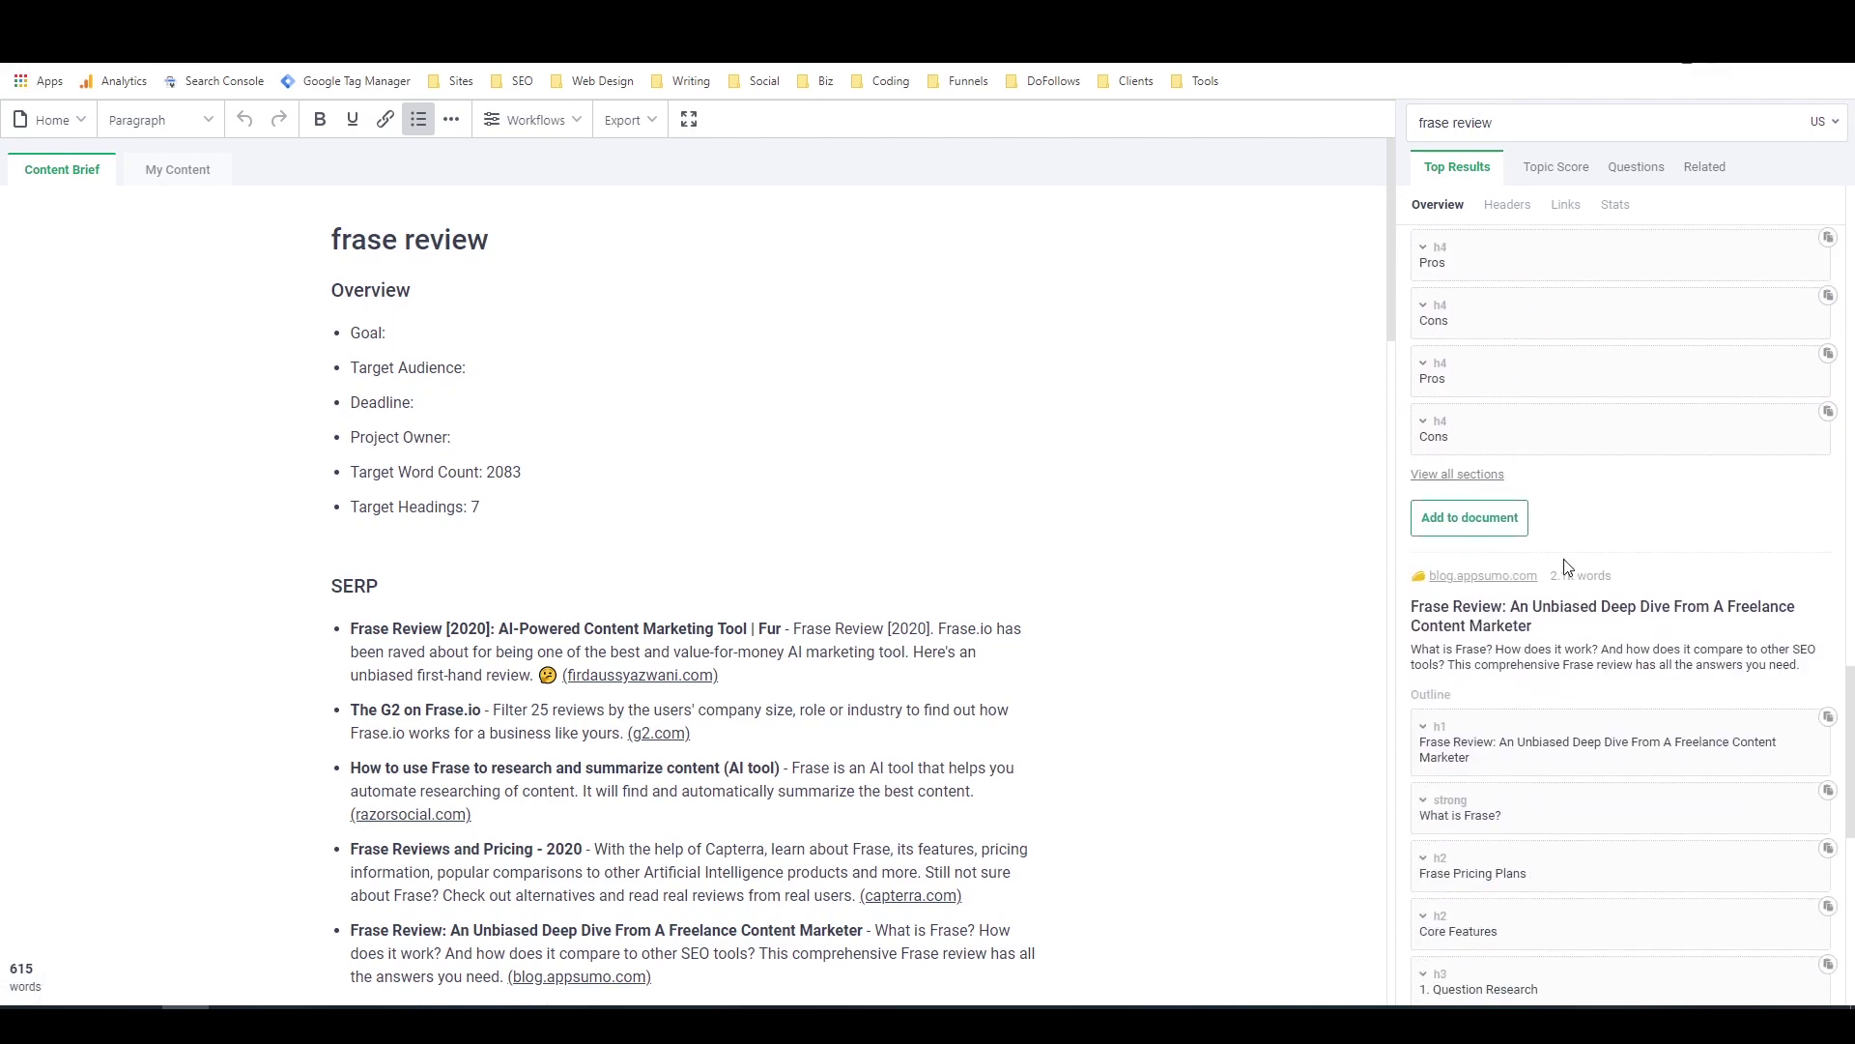
{"action": "scroll", "coordinate": [1524, 555], "scroll_direction": "down", "scroll_amount": 4}
{"action": "scroll", "coordinate": [1530, 548], "scroll_direction": "down", "scroll_amount": 2}
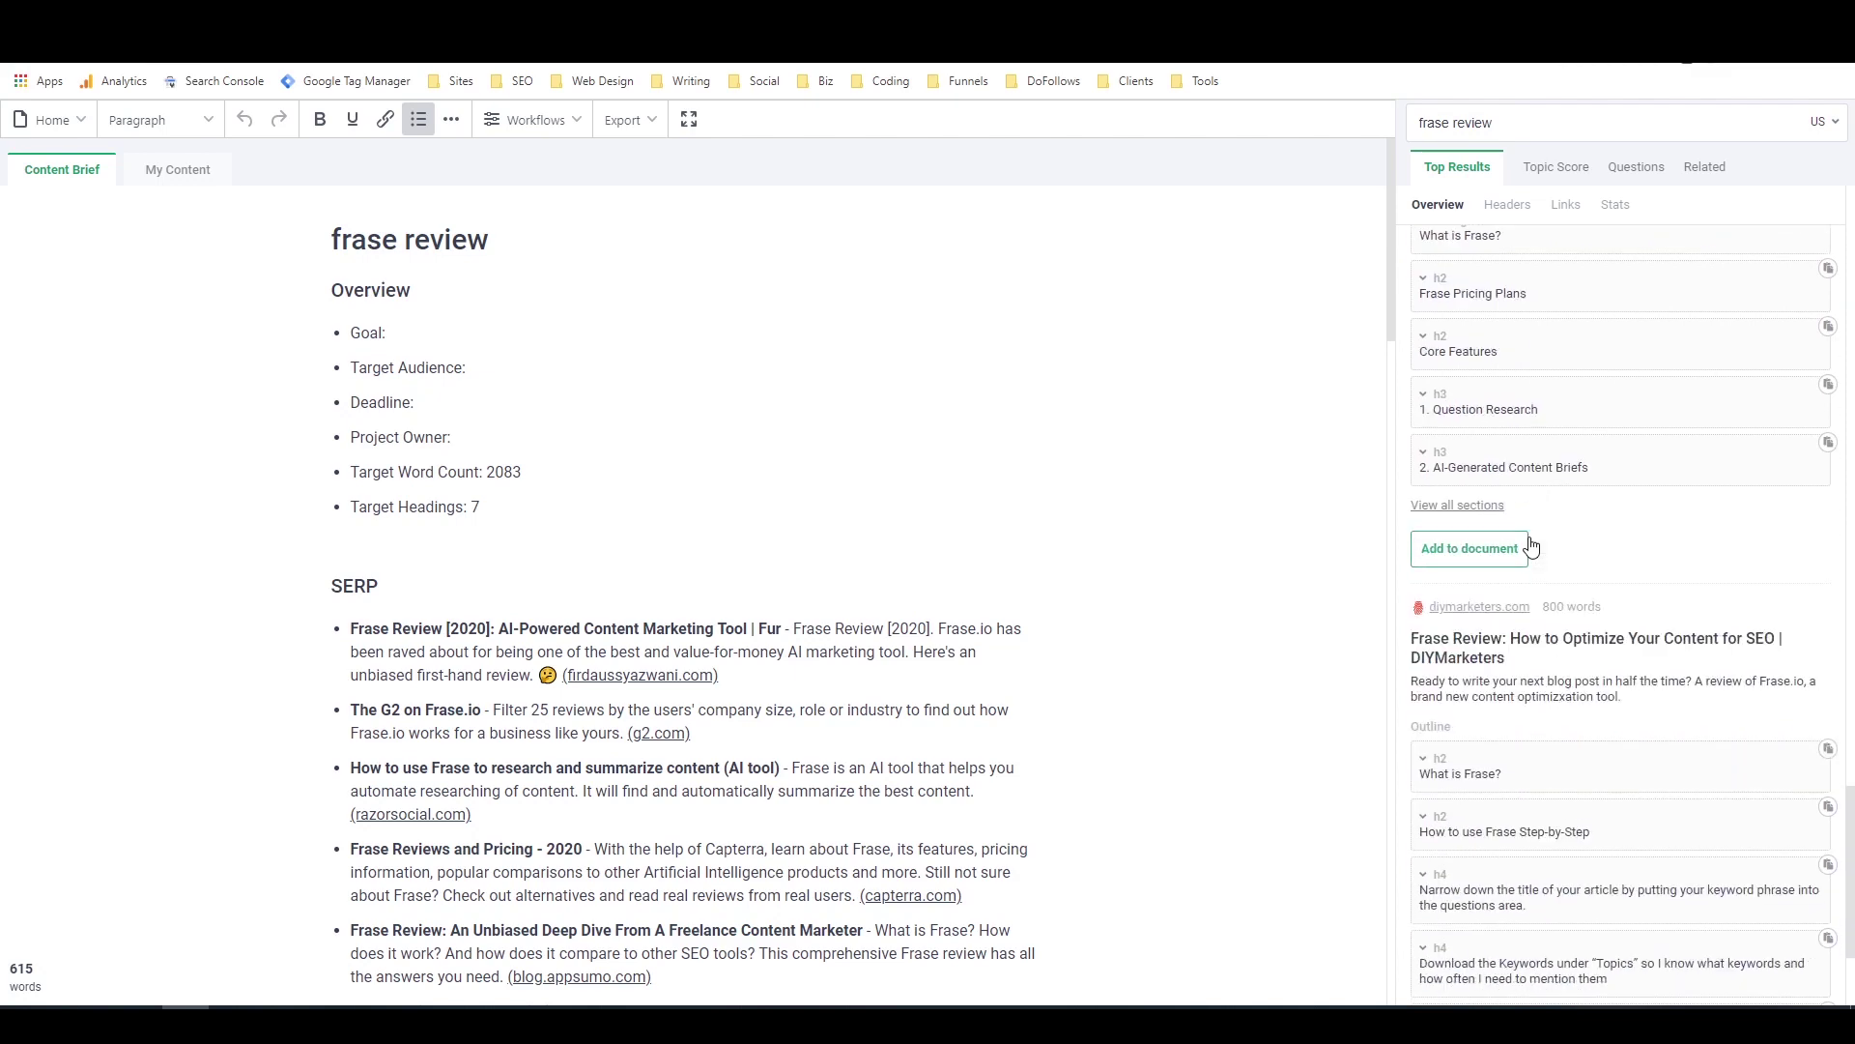
{"action": "scroll", "coordinate": [1574, 564], "scroll_direction": "down", "scroll_amount": 3}
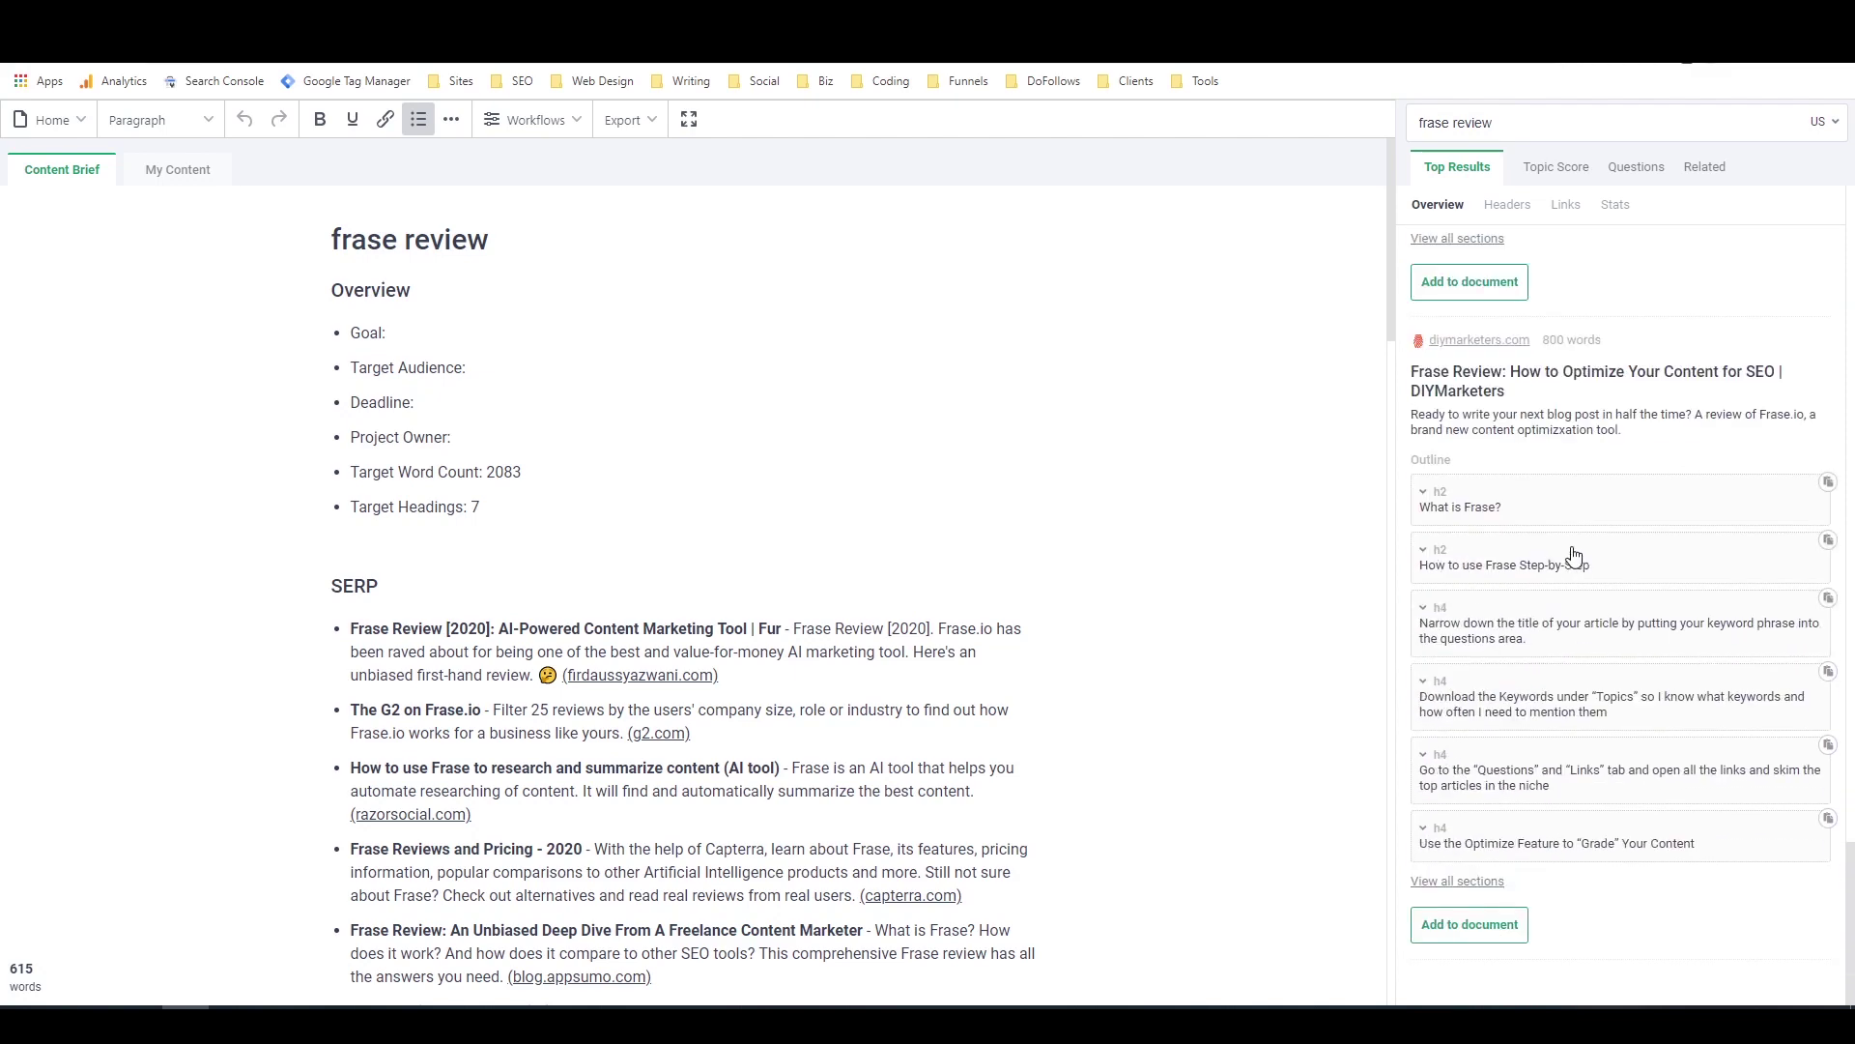
{"action": "scroll", "coordinate": [1577, 541], "scroll_direction": "up", "scroll_amount": 20}
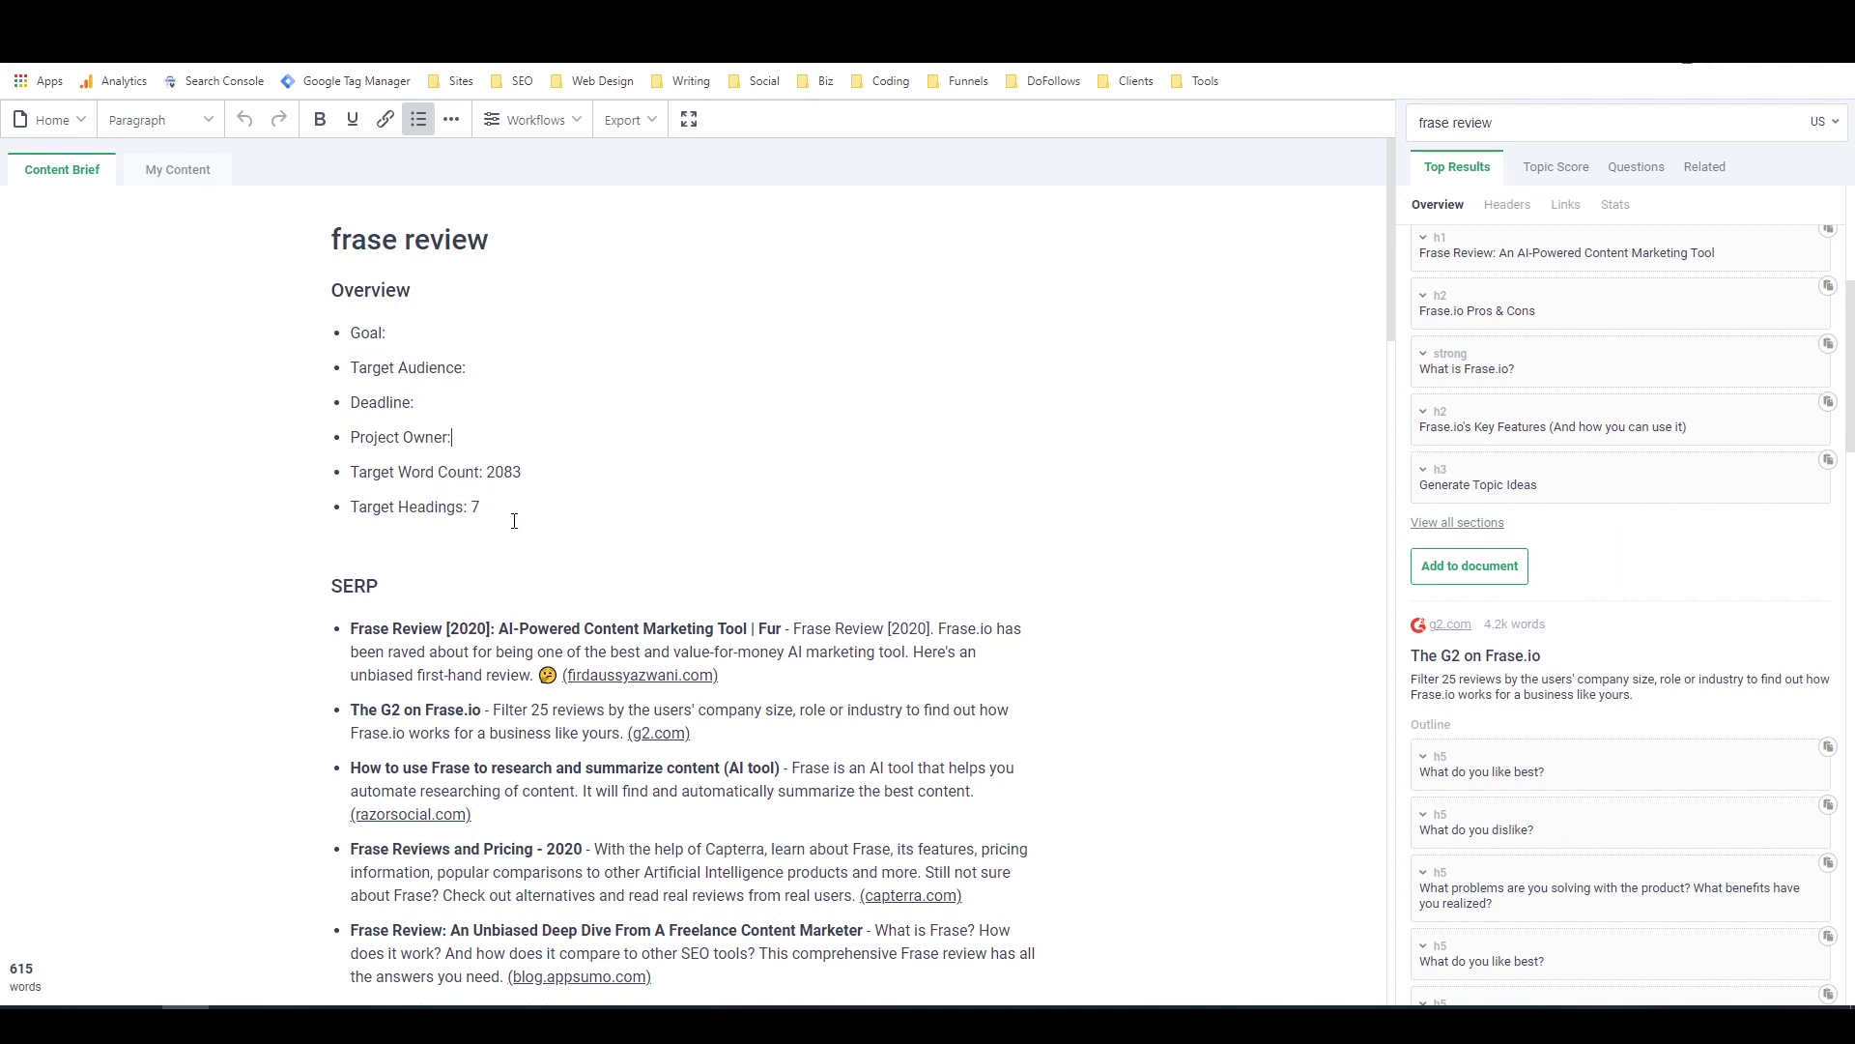
Turn the targets into ranges: word count 2083-3000 and headings 7-10
{"action": "left_click", "coordinate": [562, 472]}
{"action": "type", "text": "-3000"}
{"action": "left_click_drag", "start_coordinate": [480, 506], "coordinate": [349, 508]}
{"action": "left_click", "coordinate": [495, 508]}
{"action": "type", "text": "-10"}
{"action": "scroll", "coordinate": [592, 458], "scroll_direction": "down", "scroll_amount": 1}
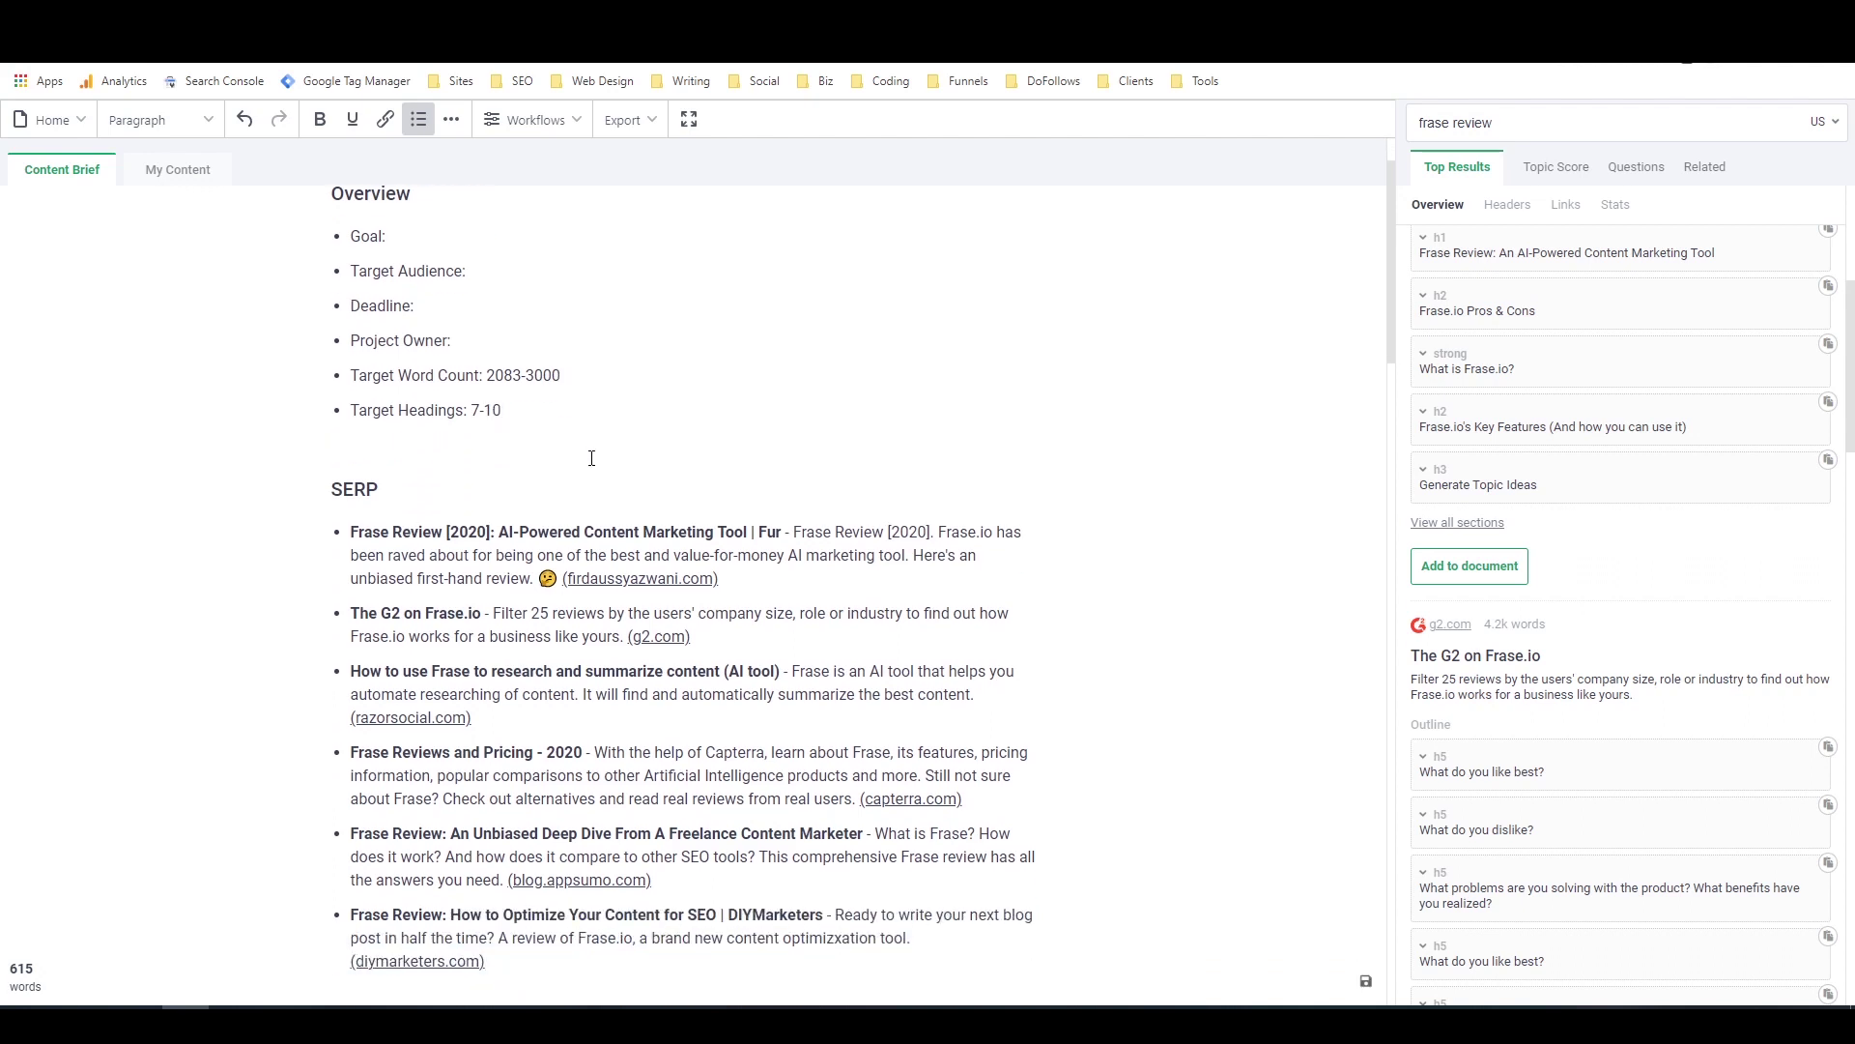
{"action": "scroll", "coordinate": [591, 458], "scroll_direction": "down", "scroll_amount": 2}
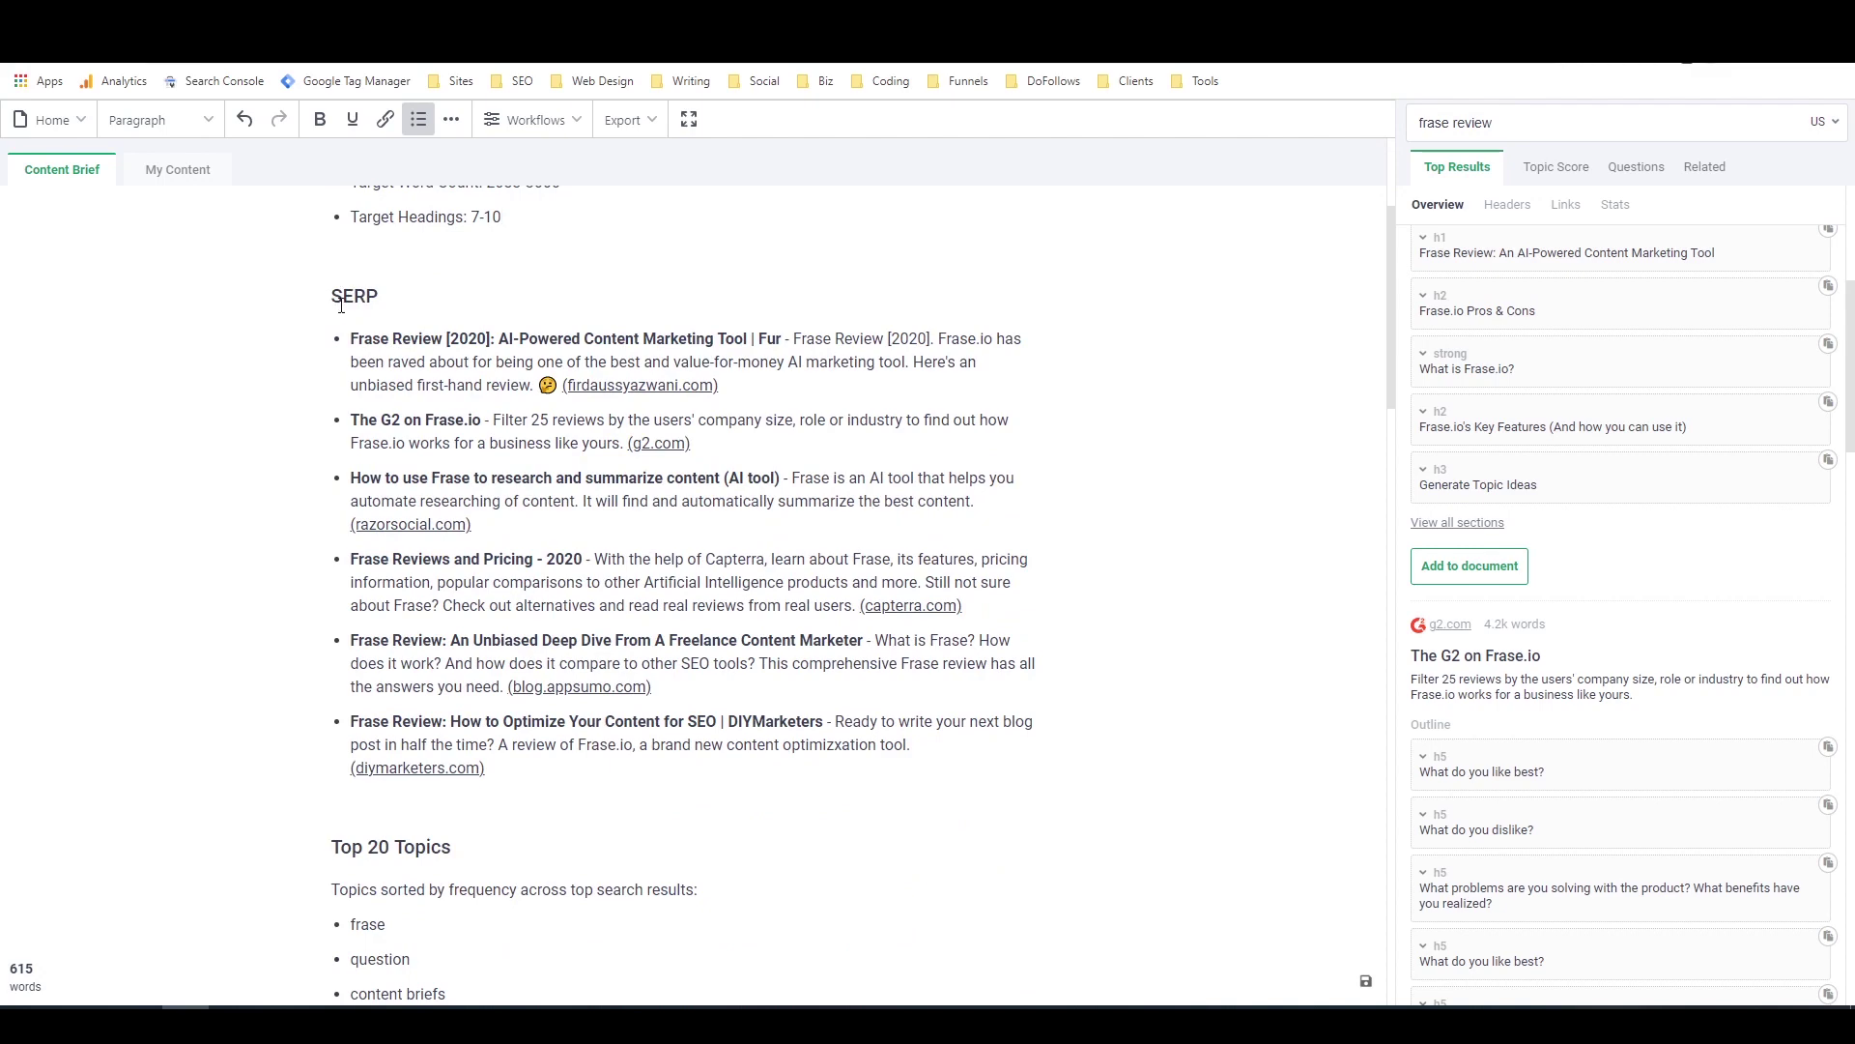
Review the brief's Topics, Headers, Questions, Statistics and Links, then switch to the empty My Content draft
{"action": "scroll", "coordinate": [478, 381], "scroll_direction": "down", "scroll_amount": 5}
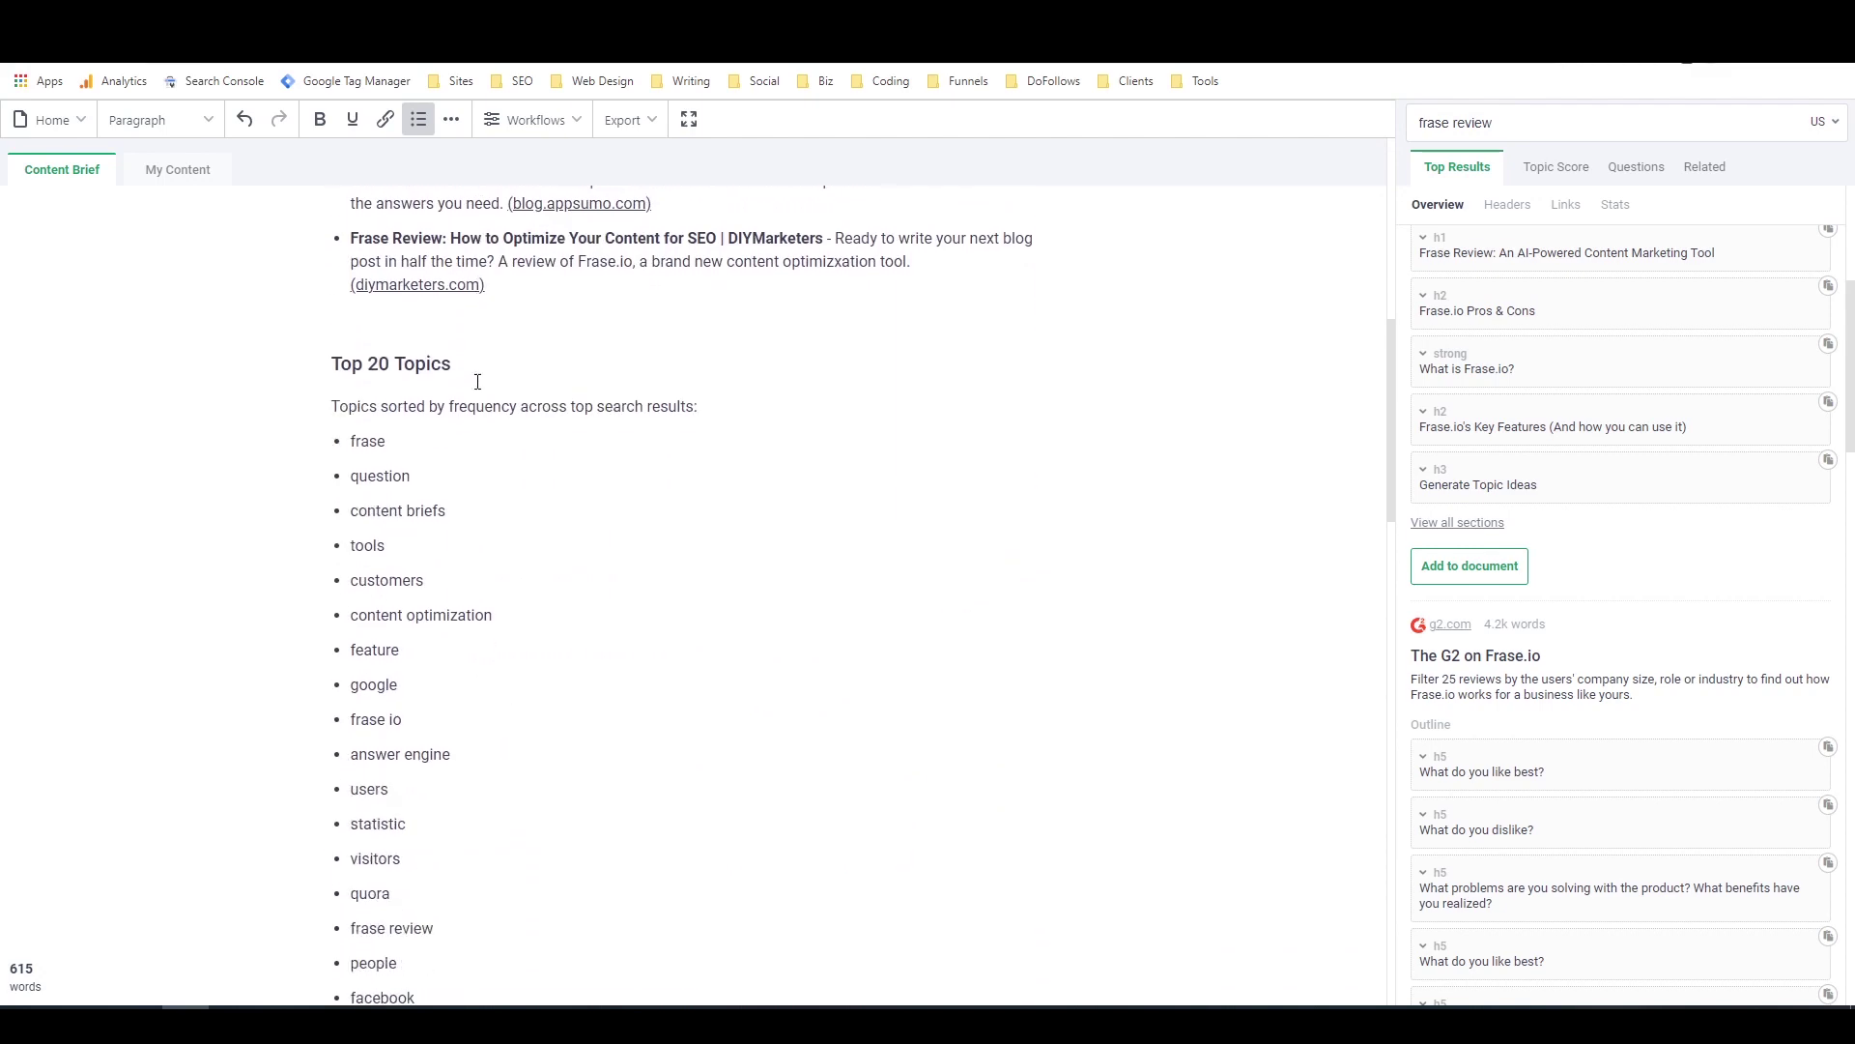
{"action": "scroll", "coordinate": [357, 476], "scroll_direction": "down", "scroll_amount": 9}
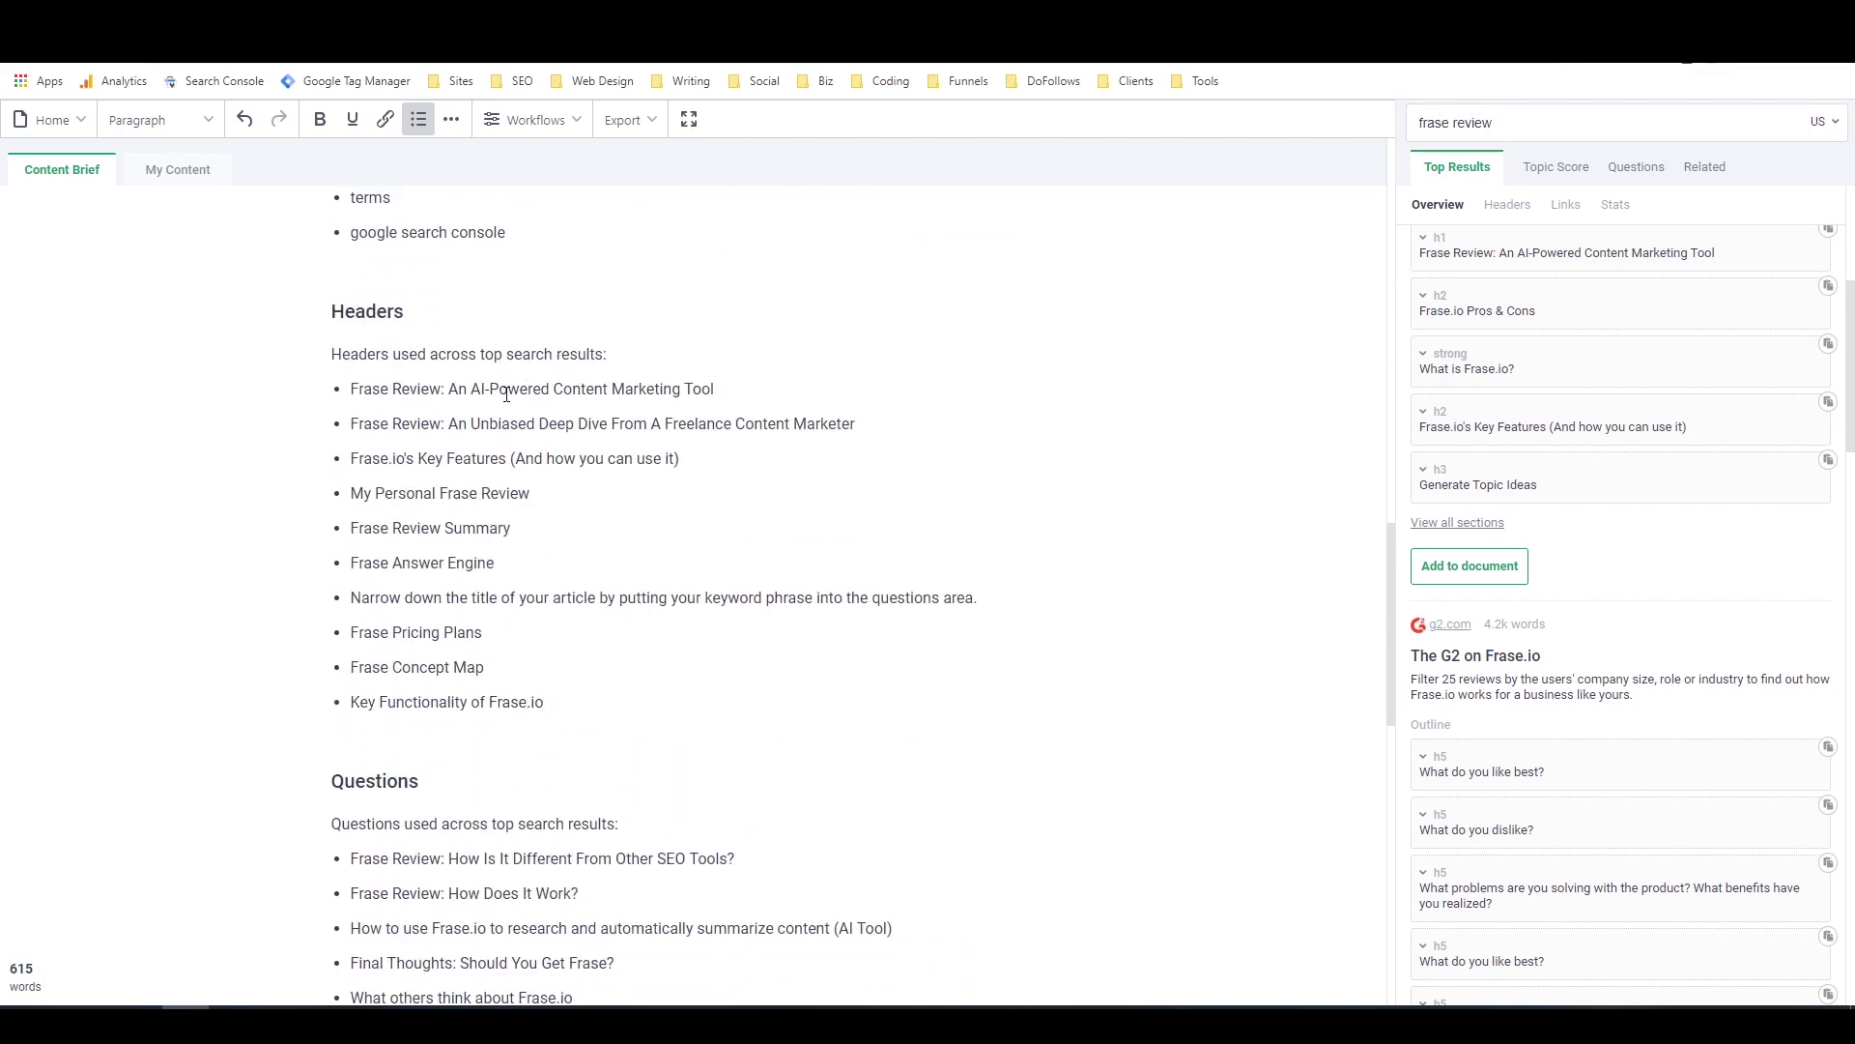
{"action": "scroll", "coordinate": [495, 396], "scroll_direction": "down", "scroll_amount": 5}
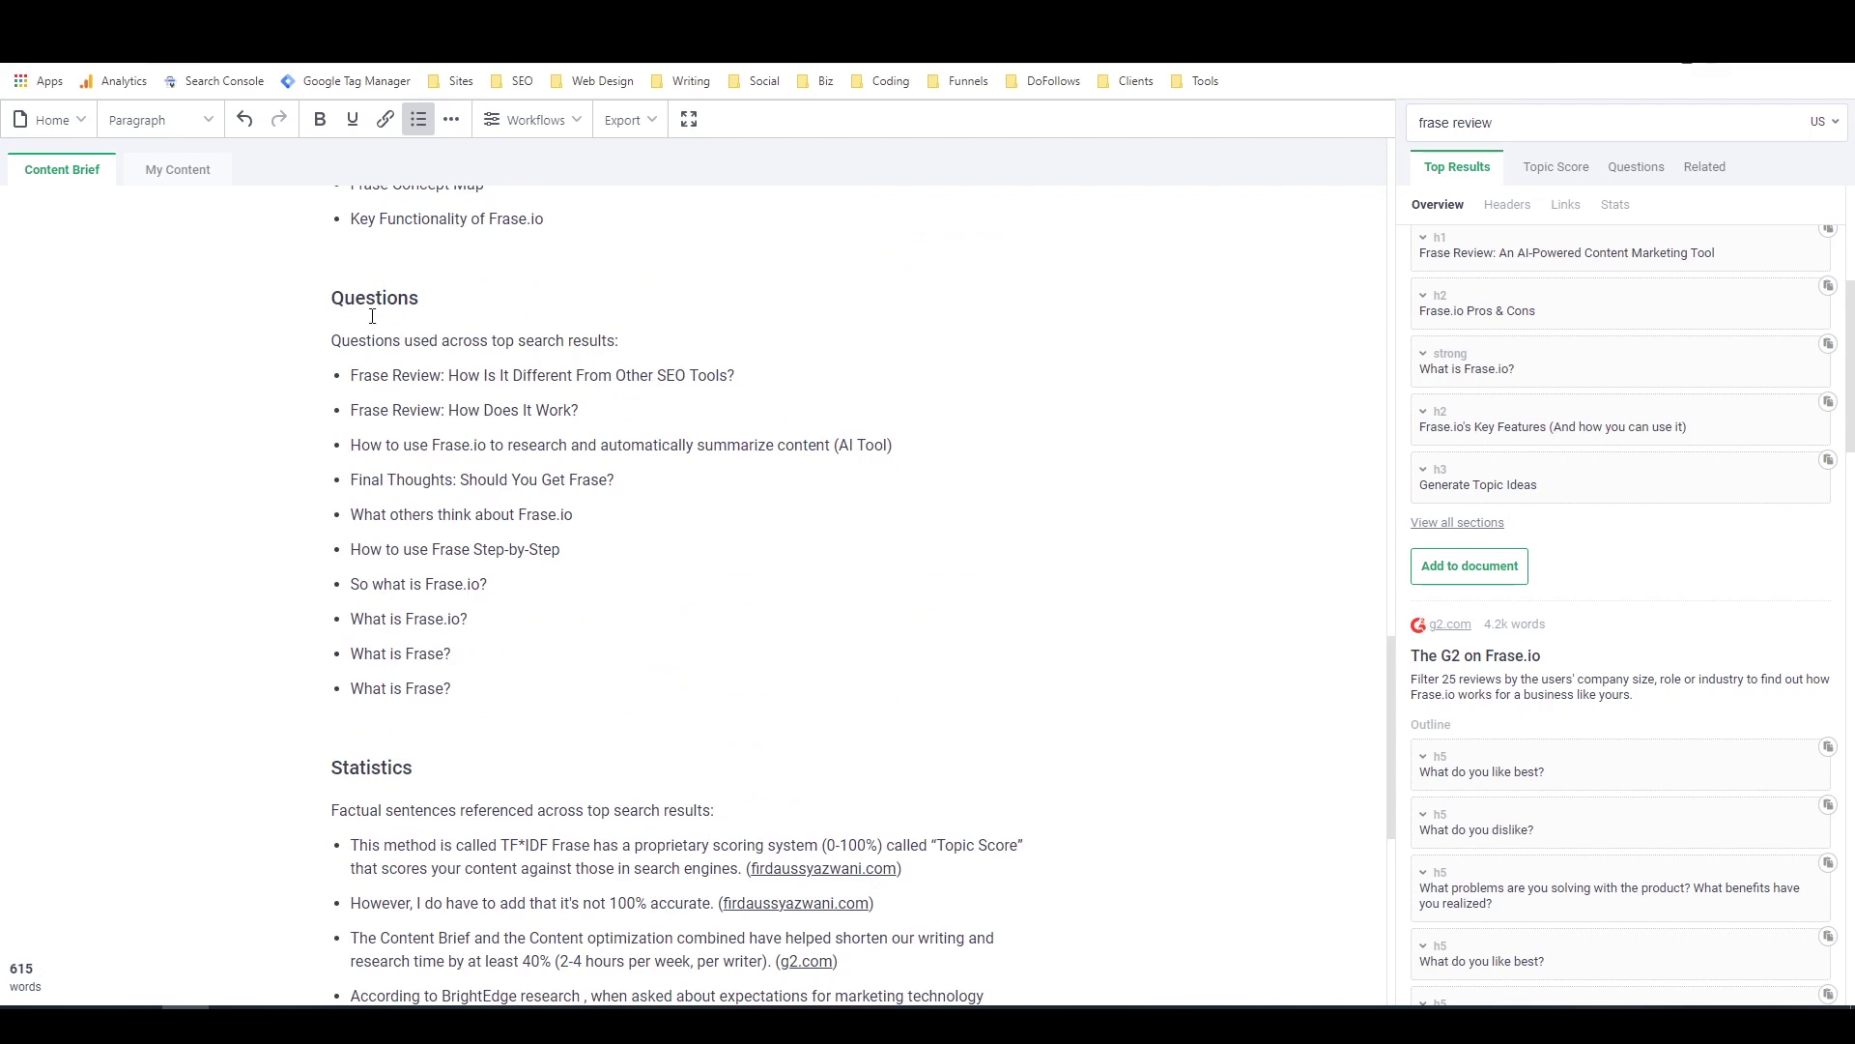
{"action": "scroll", "coordinate": [542, 511], "scroll_direction": "down", "scroll_amount": 3}
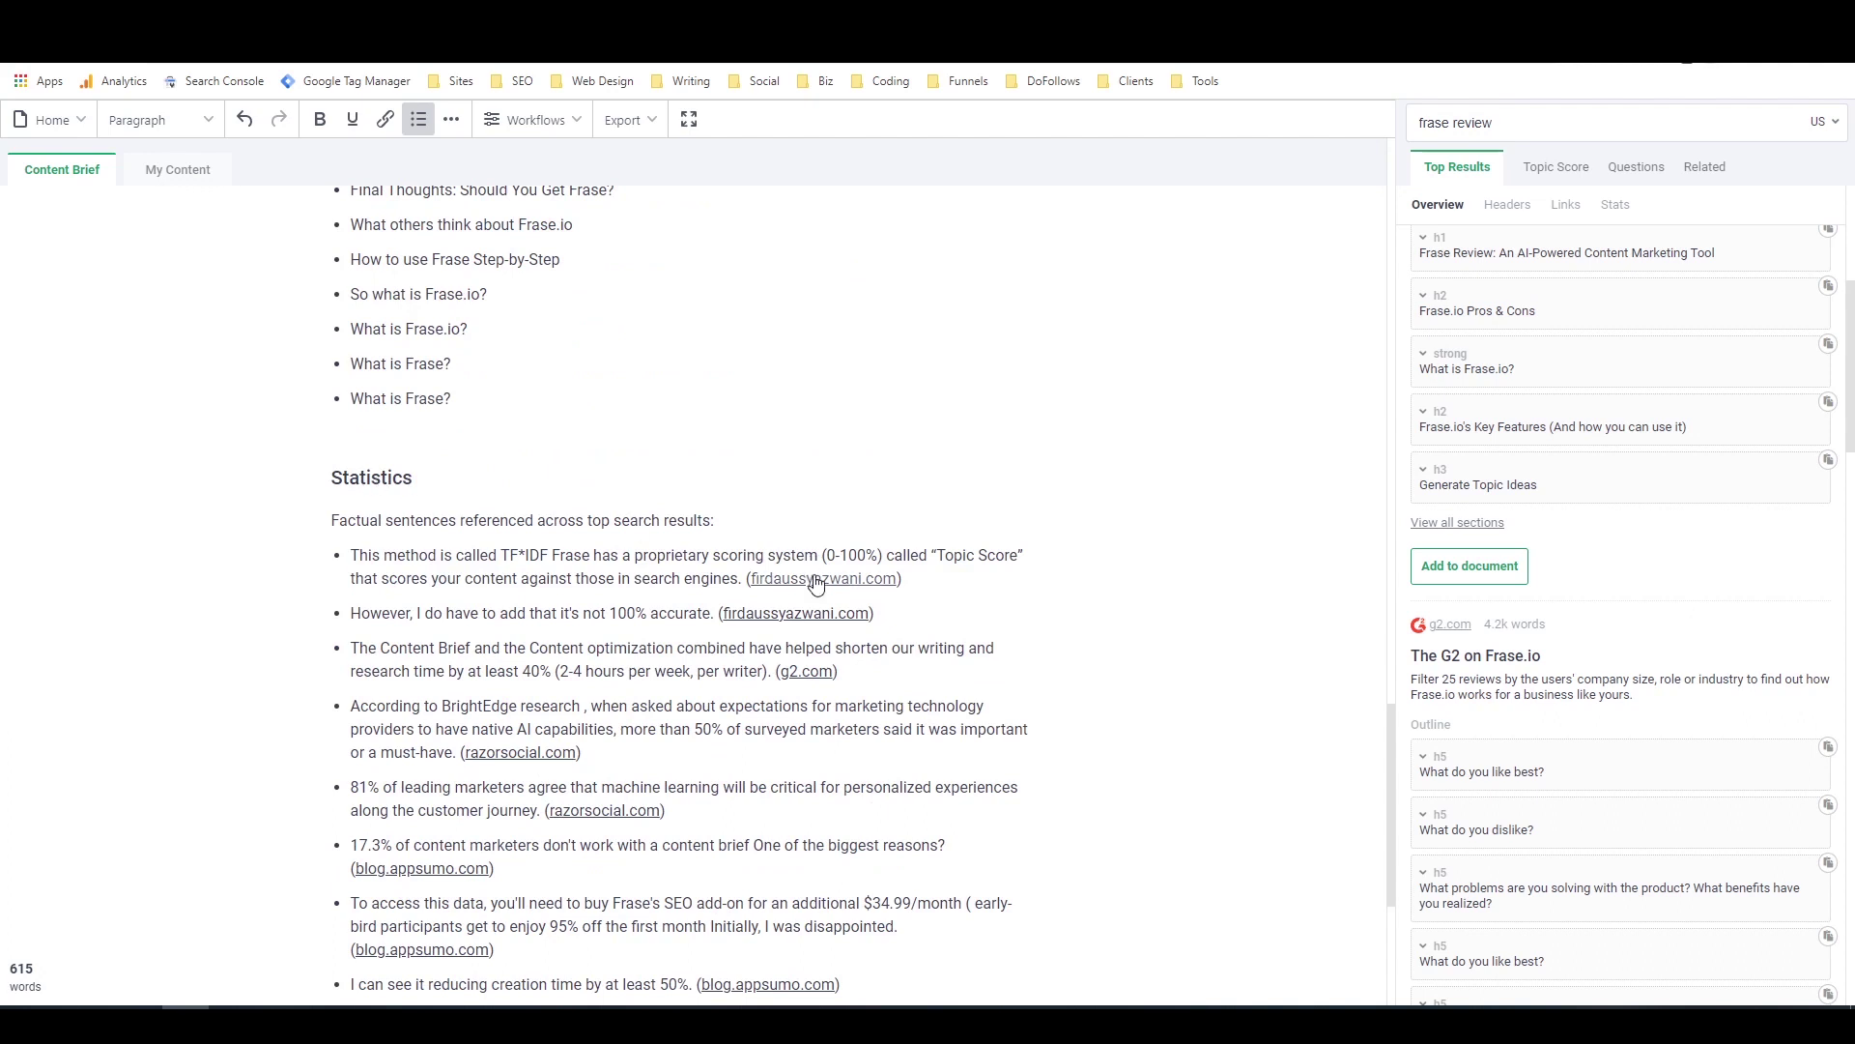
{"action": "scroll", "coordinate": [816, 583], "scroll_direction": "down", "scroll_amount": 4}
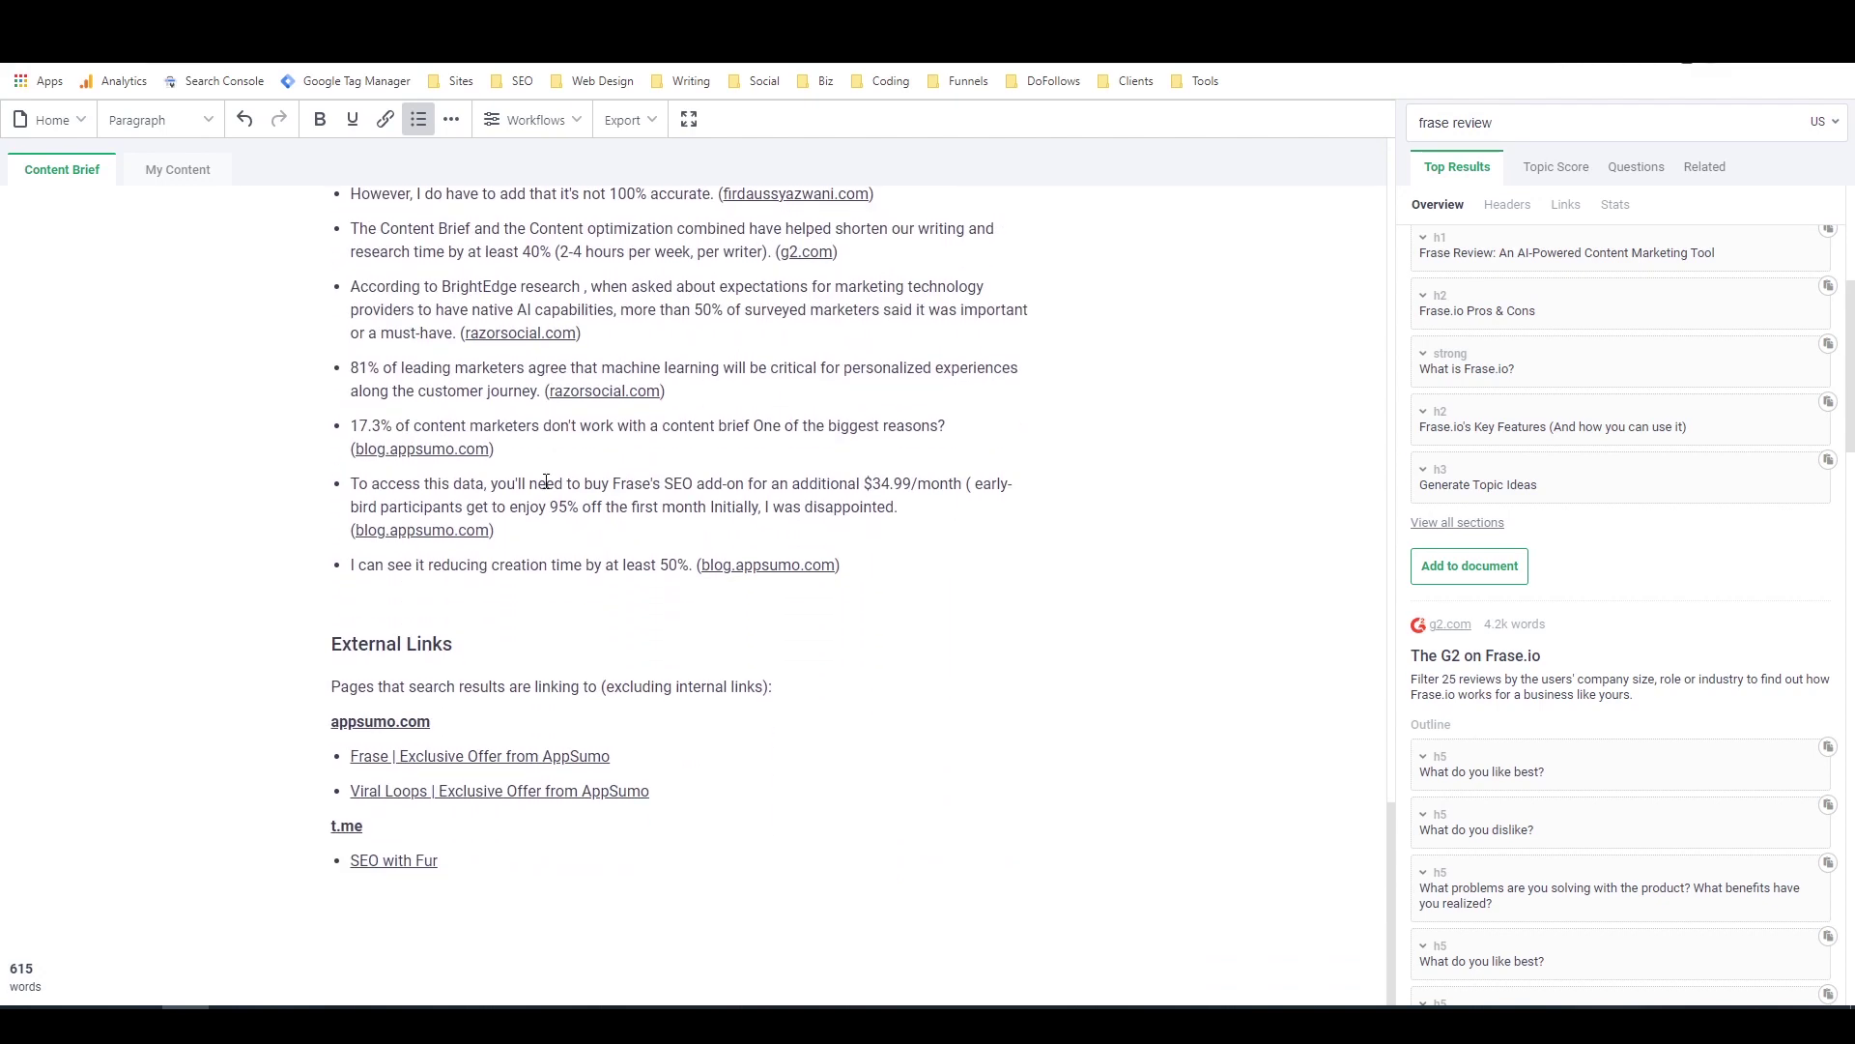
{"action": "scroll", "coordinate": [528, 570], "scroll_direction": "up", "scroll_amount": 8}
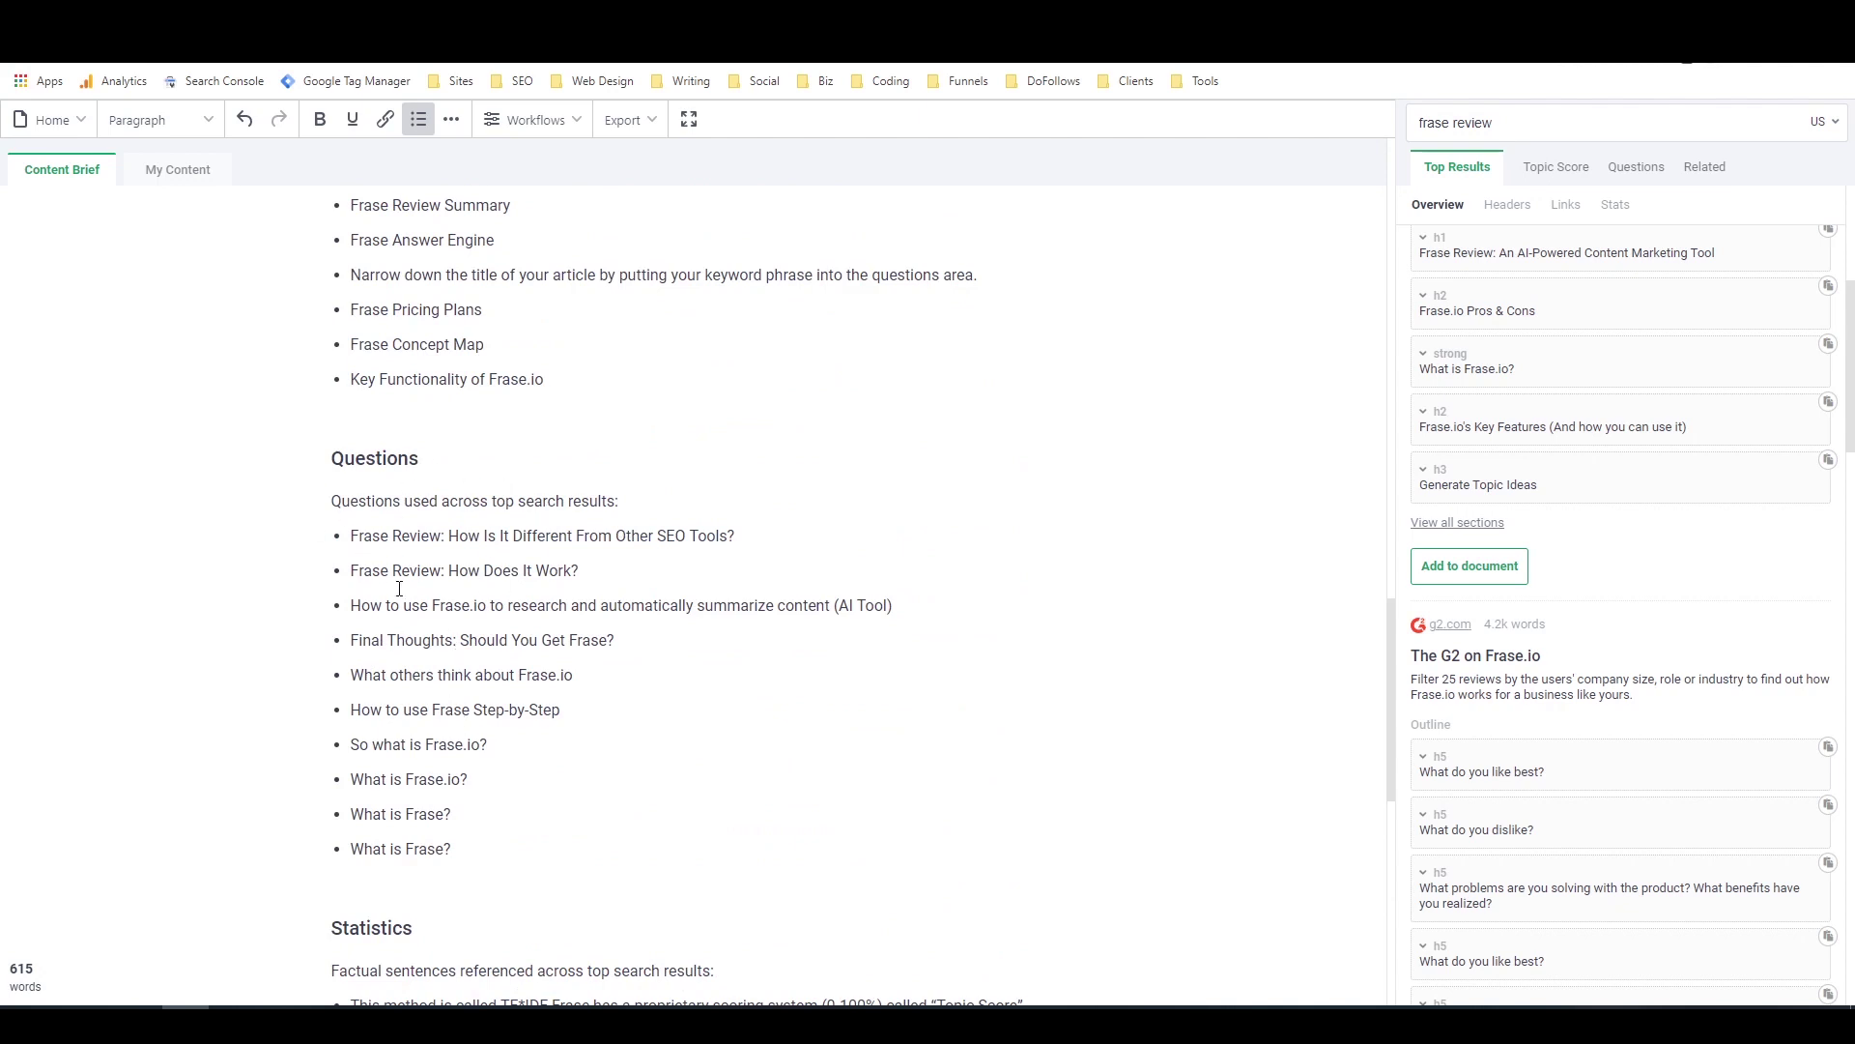
{"action": "scroll", "coordinate": [400, 588], "scroll_direction": "up", "scroll_amount": 2}
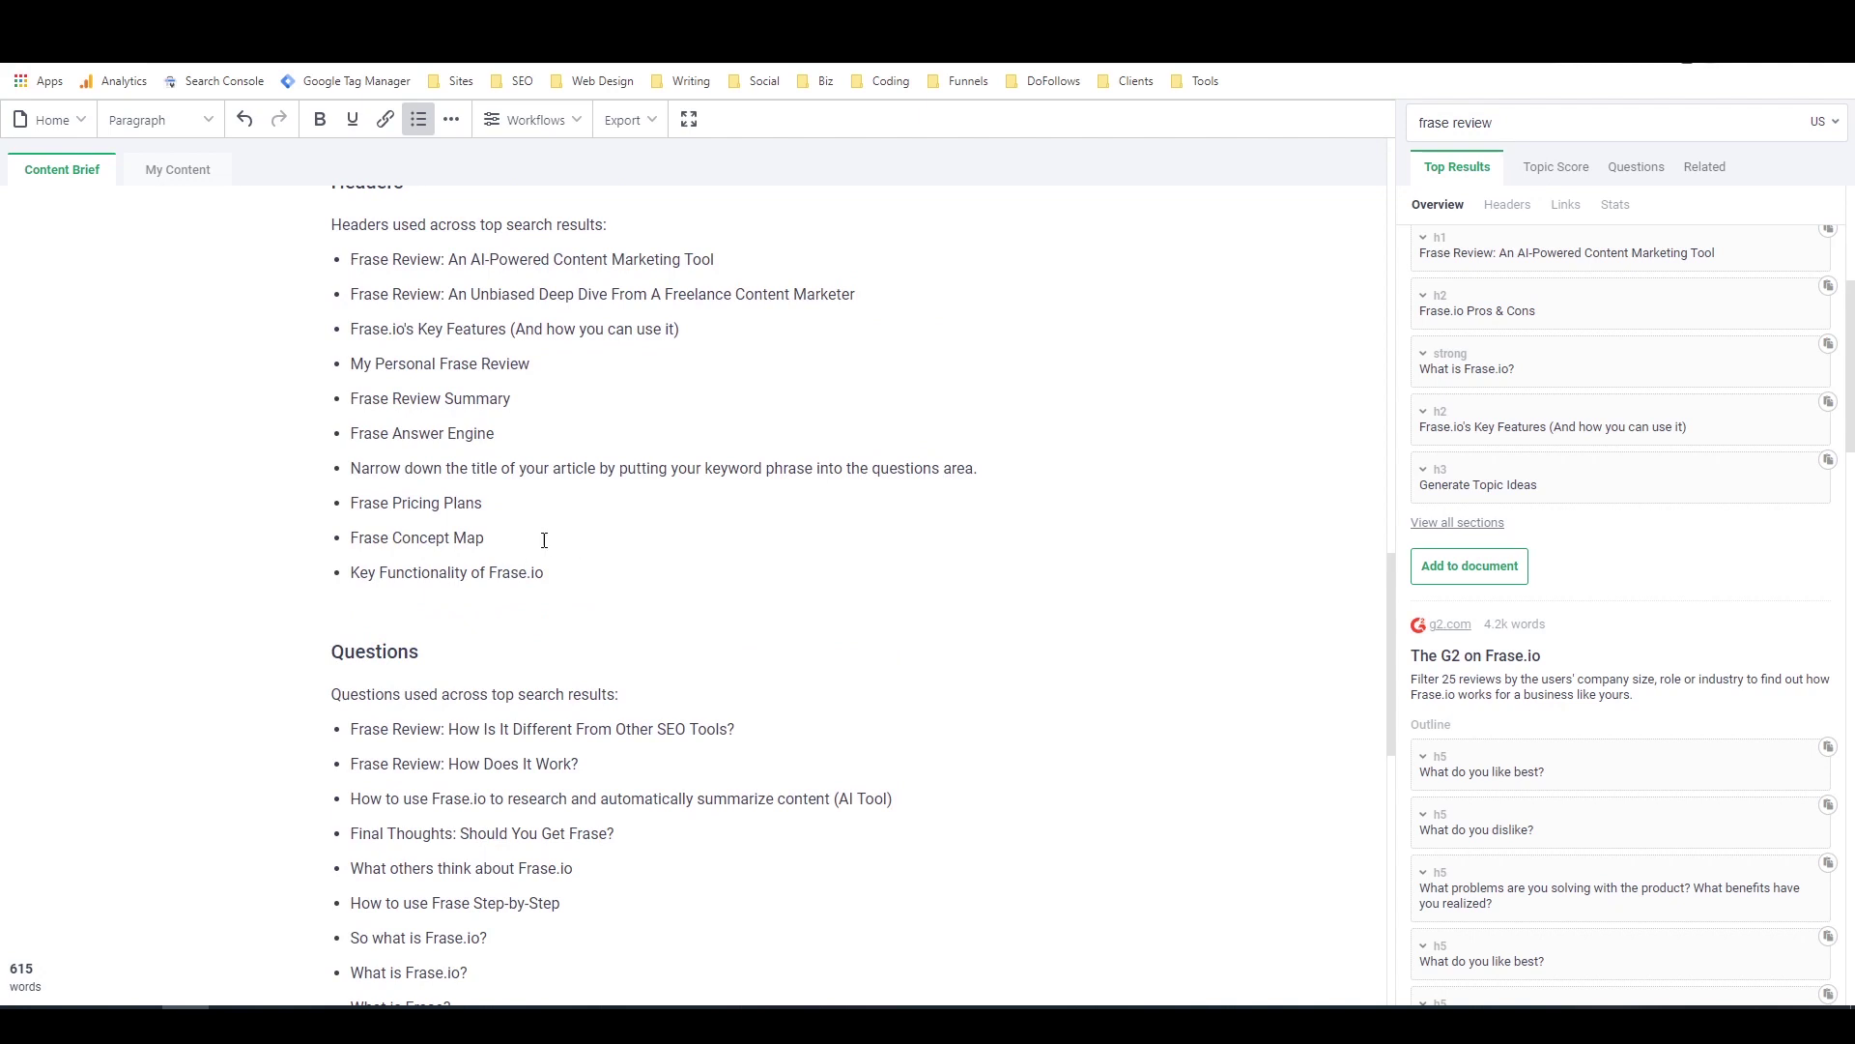
{"action": "scroll", "coordinate": [536, 538], "scroll_direction": "down", "scroll_amount": 2}
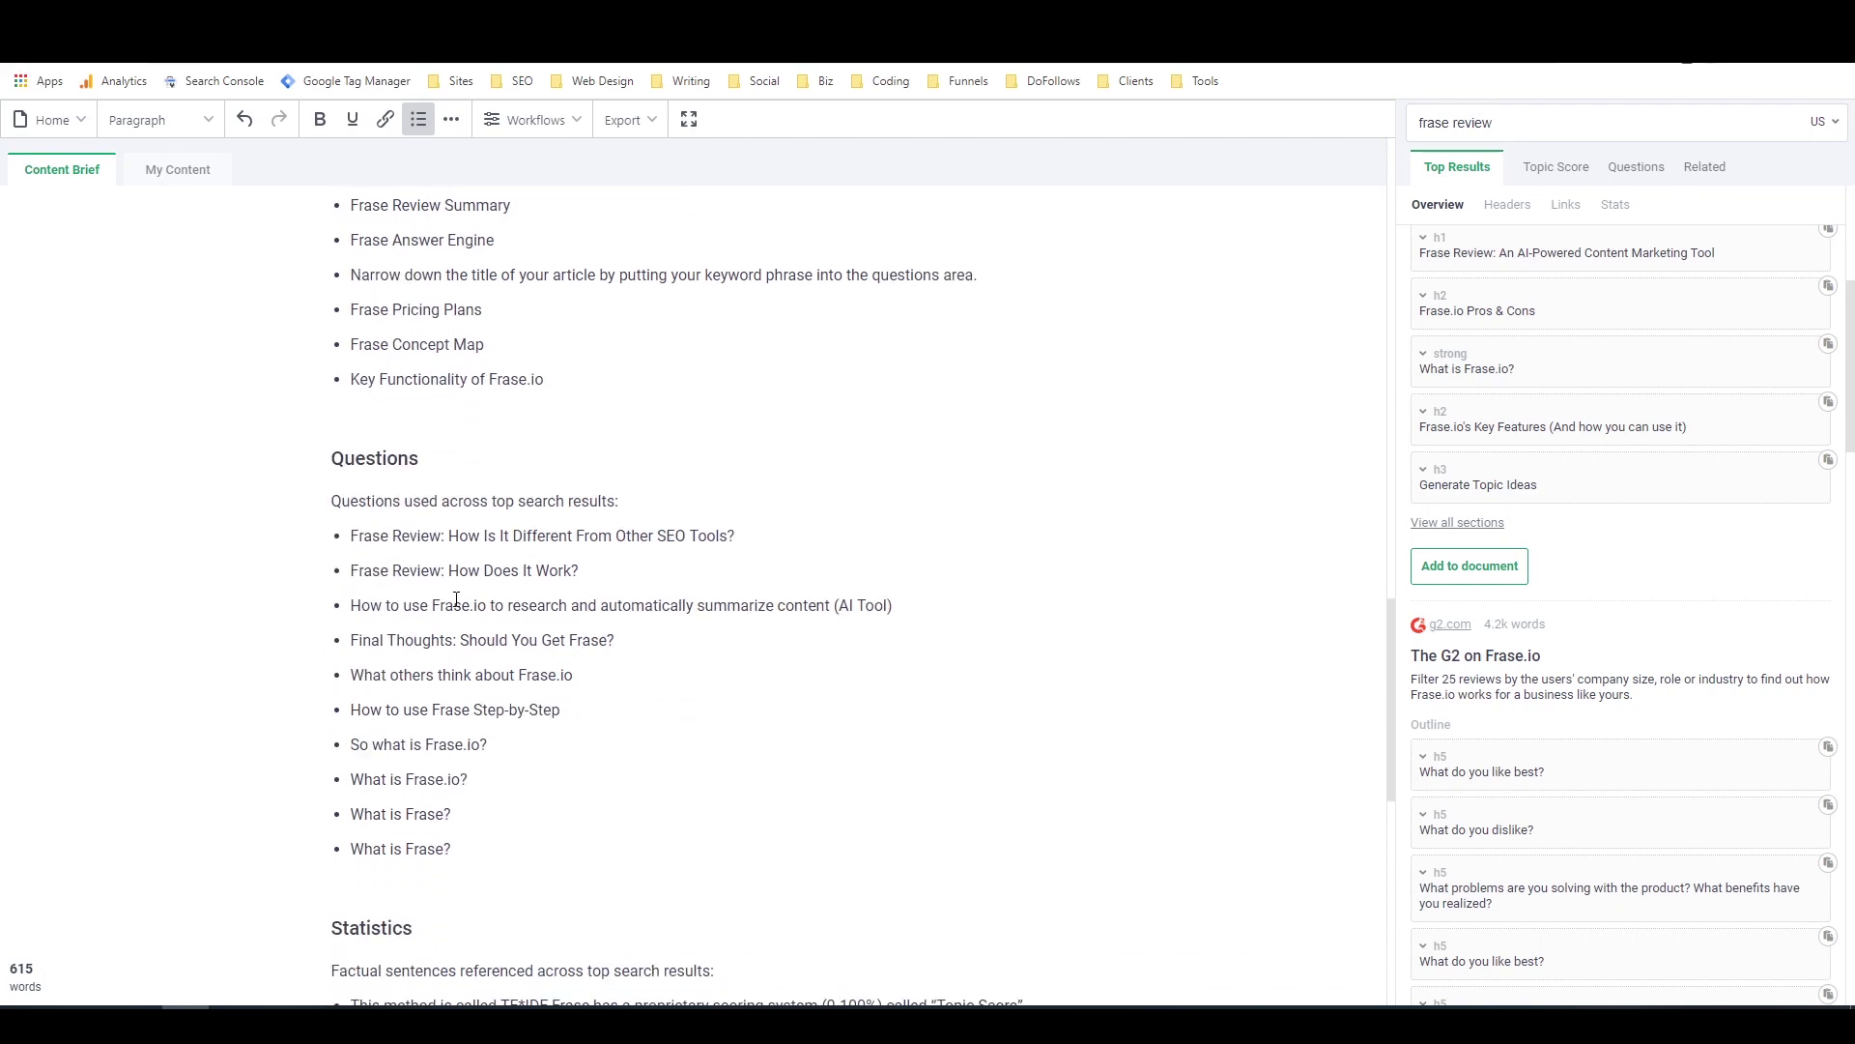
{"action": "scroll", "coordinate": [456, 599], "scroll_direction": "up", "scroll_amount": 5}
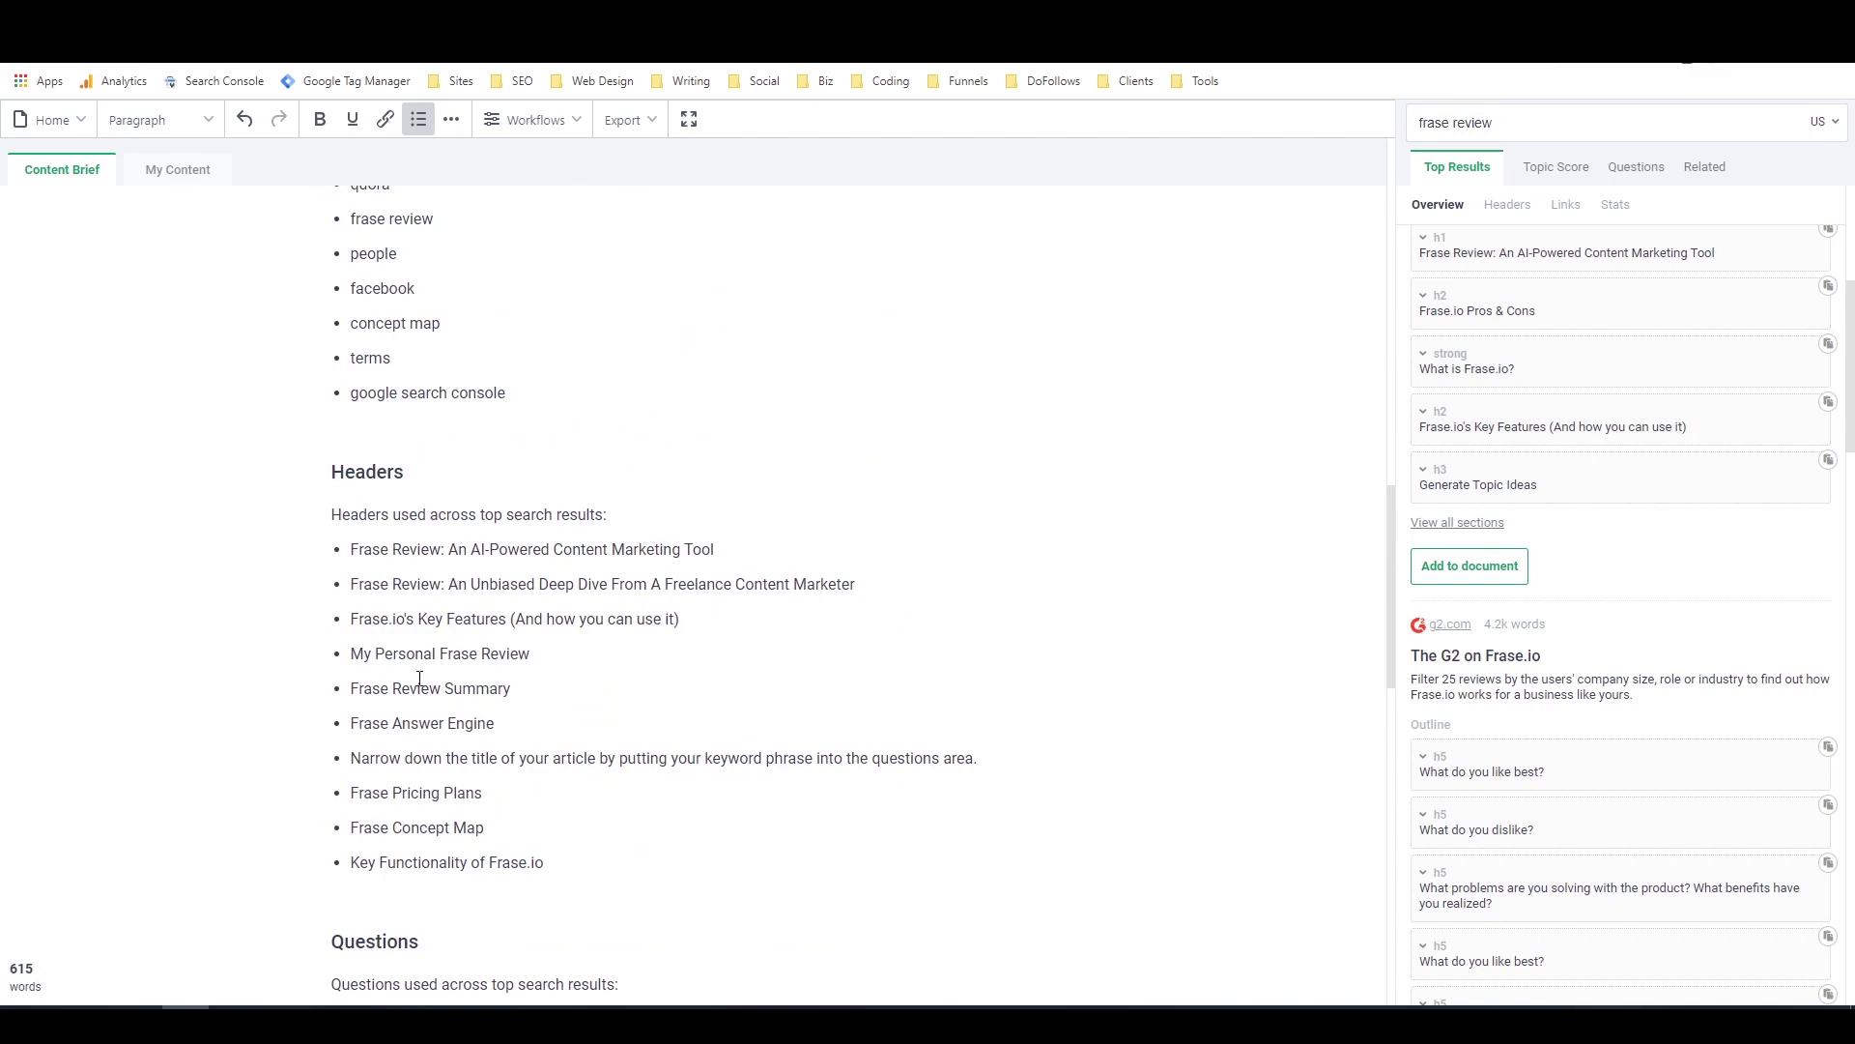
{"action": "scroll", "coordinate": [666, 573], "scroll_direction": "up", "scroll_amount": 3}
{"action": "scroll", "coordinate": [667, 571], "scroll_direction": "down", "scroll_amount": 5}
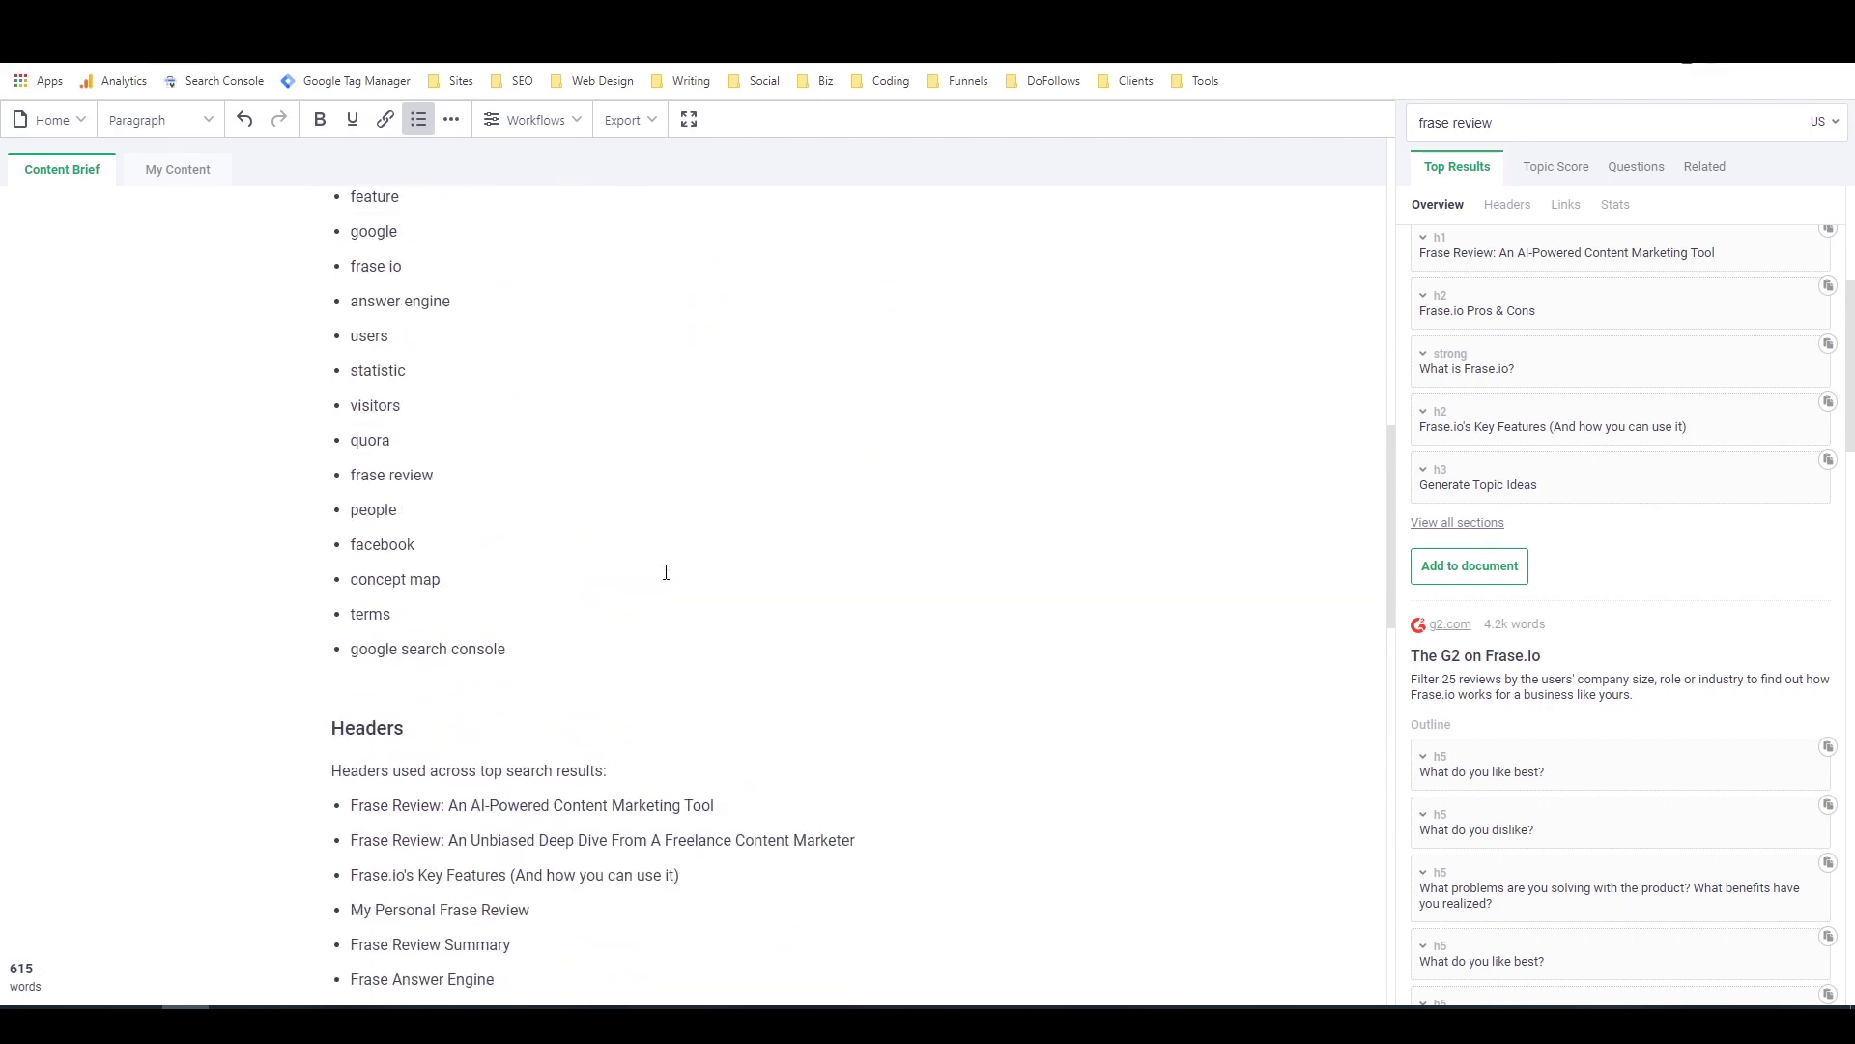
{"action": "scroll", "coordinate": [666, 570], "scroll_direction": "up", "scroll_amount": 15}
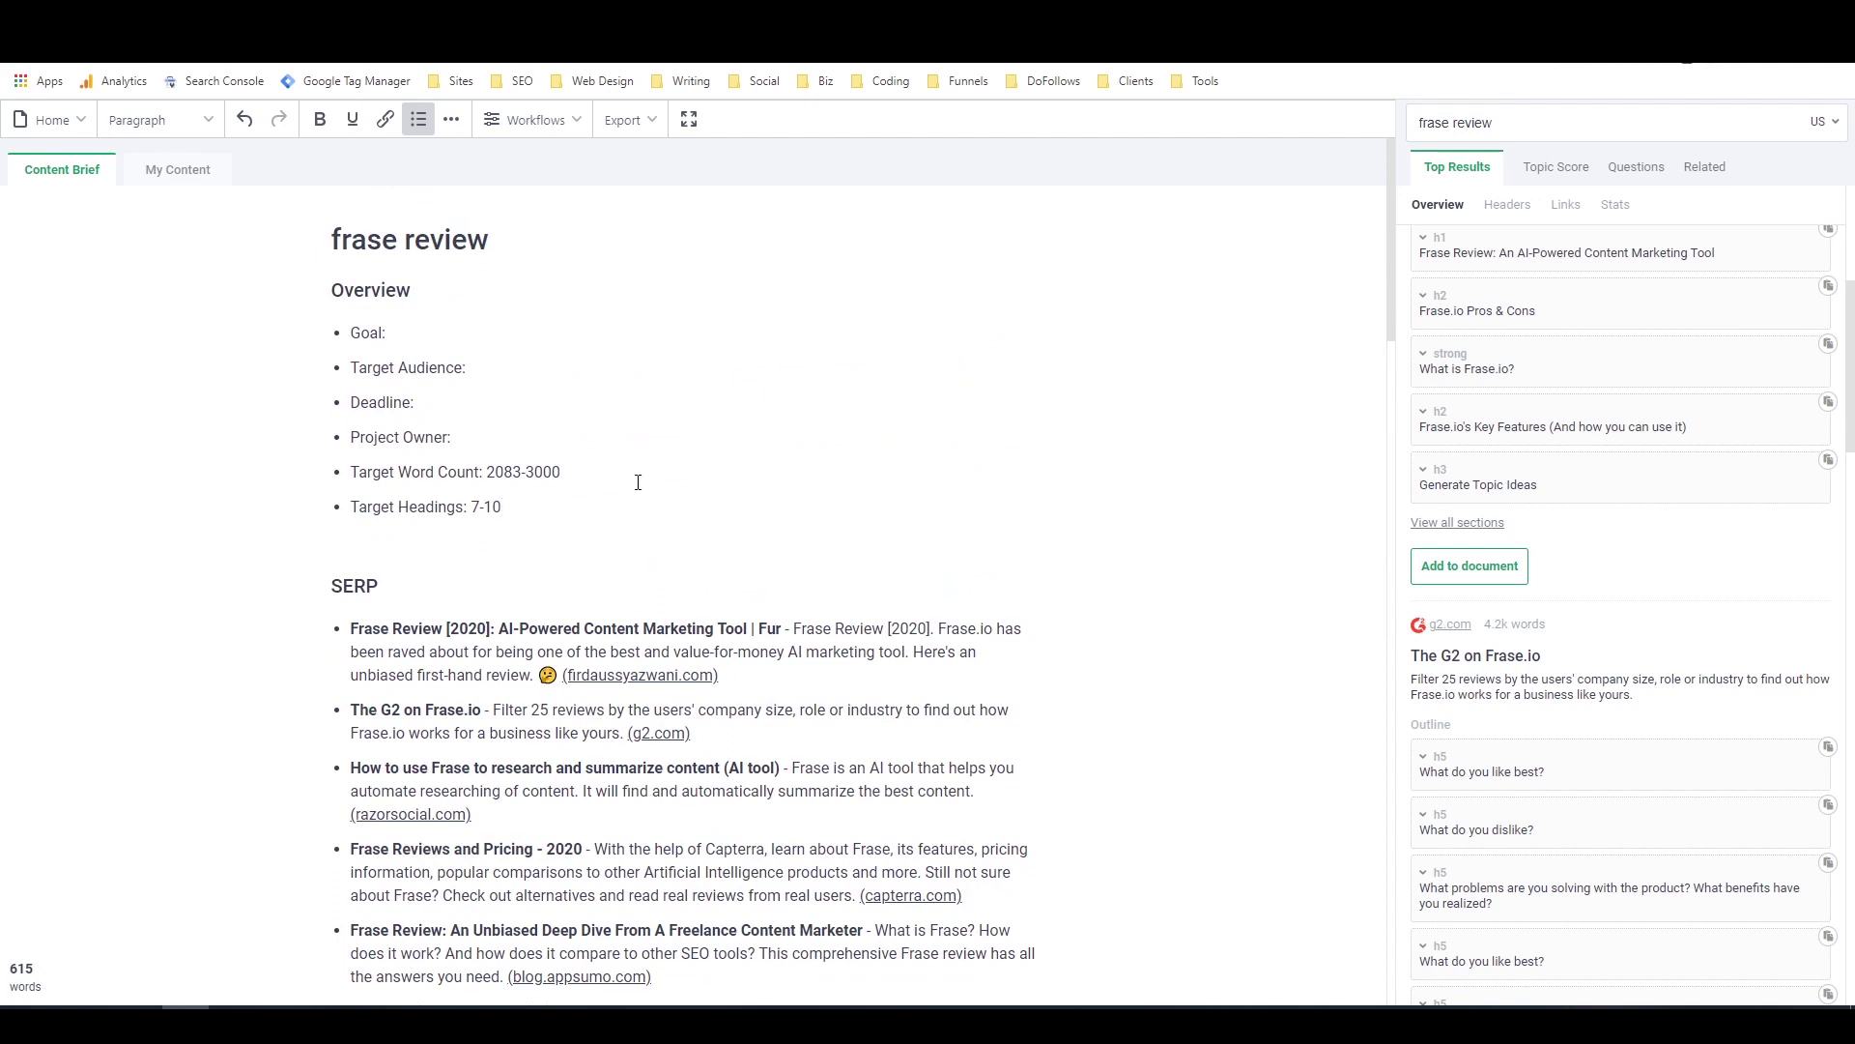
{"action": "left_click", "coordinate": [177, 172]}
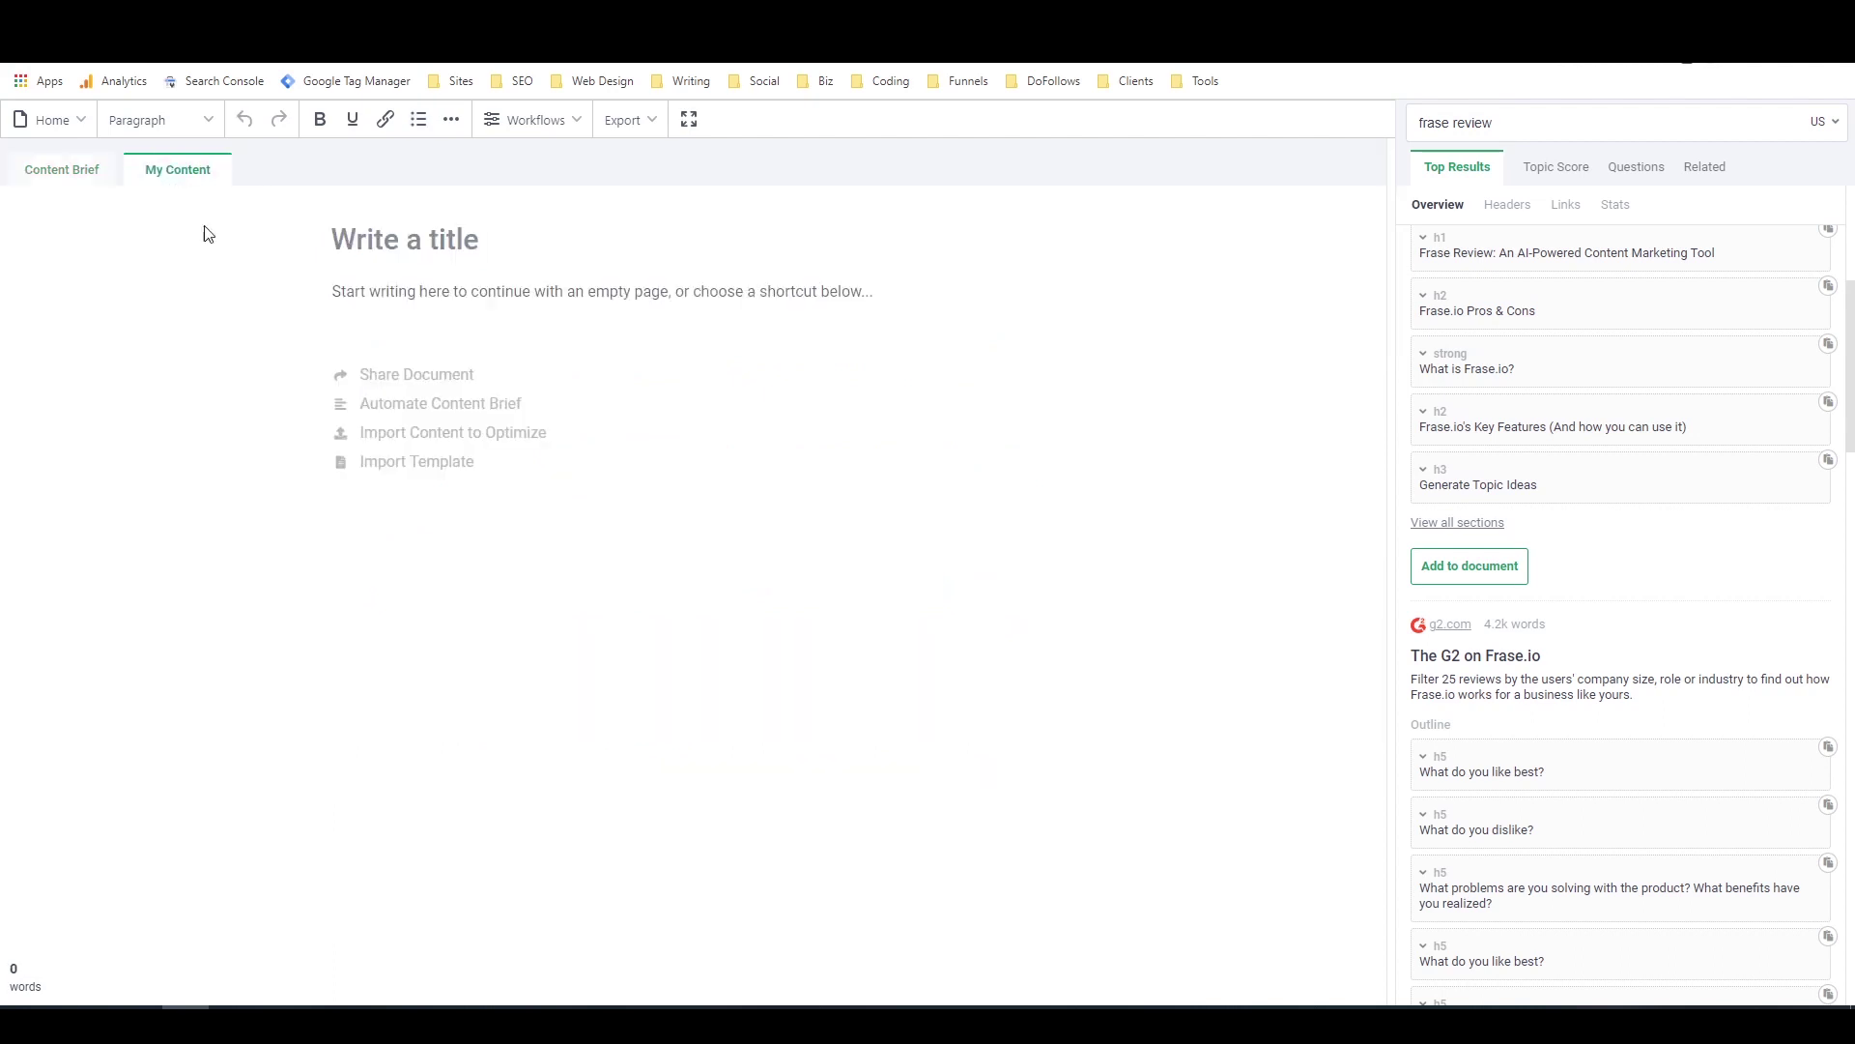
Title the draft 'Frase Review 2021'
{"action": "left_click", "coordinate": [401, 245]}
{"action": "type", "text": "Frase Review 2"}
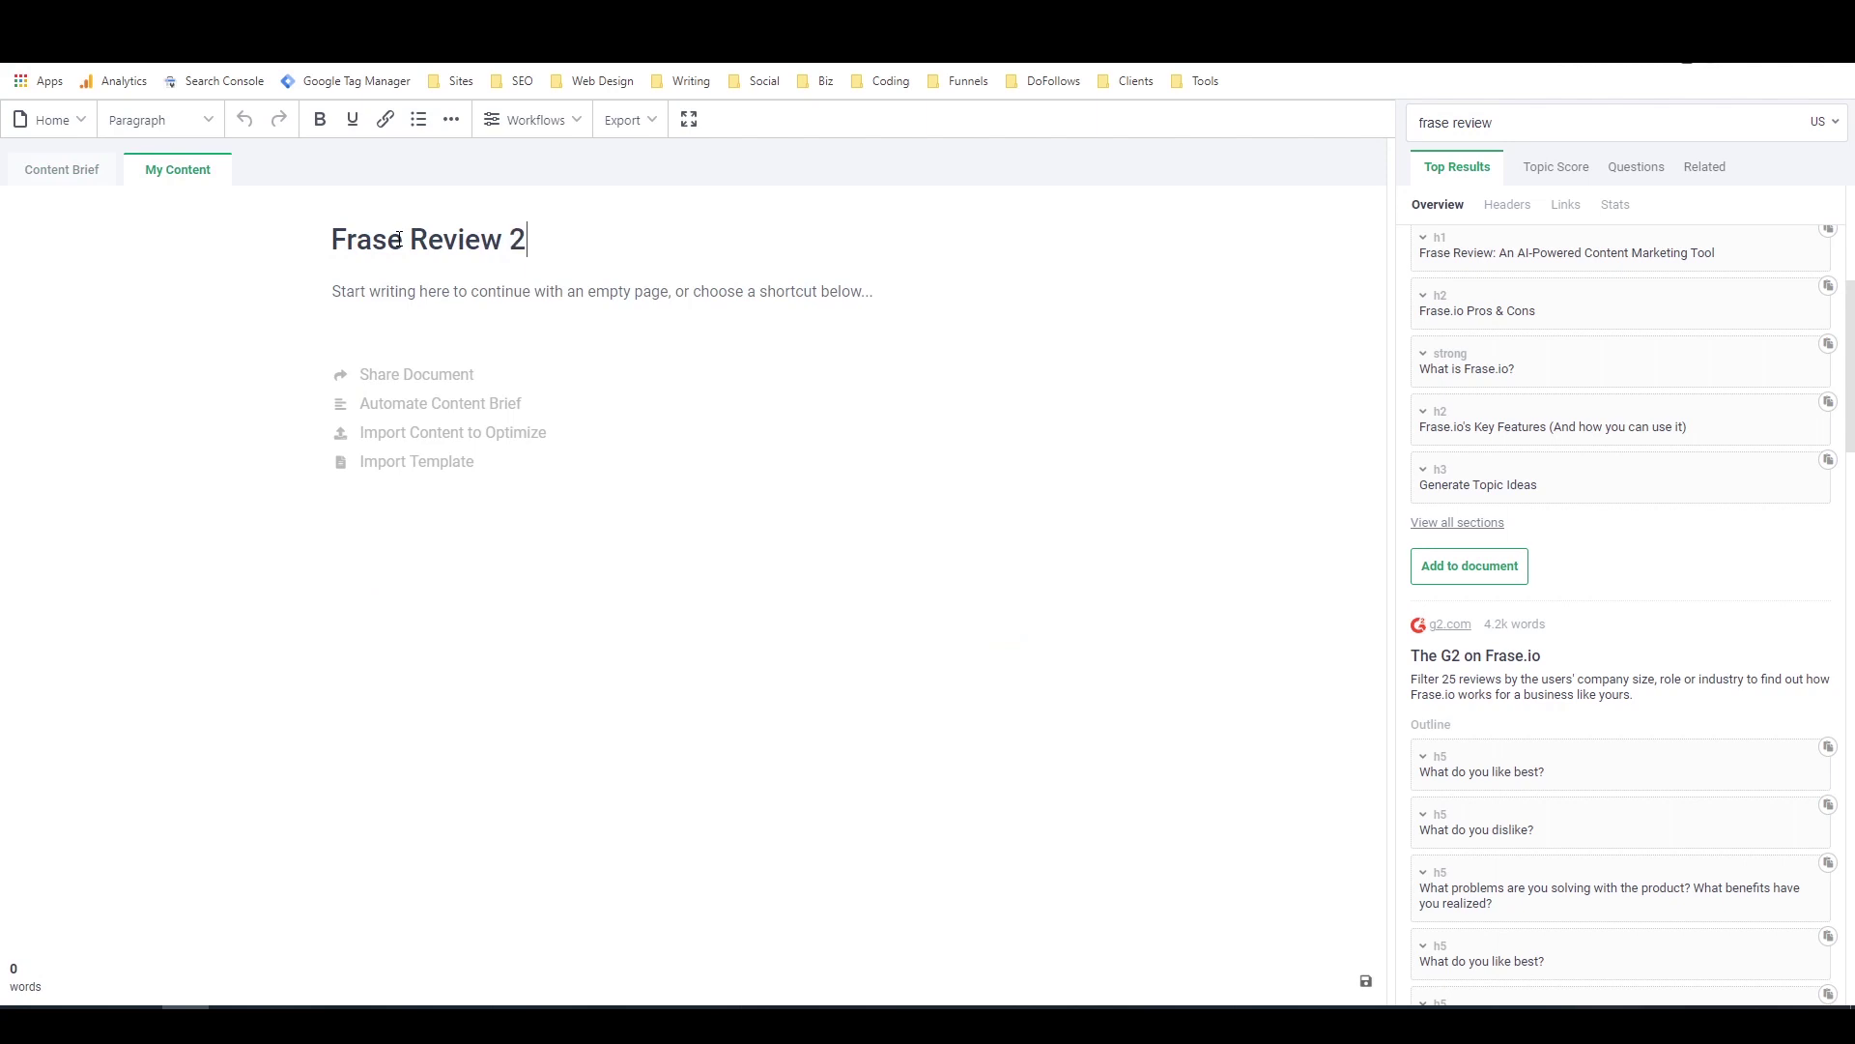
{"action": "type", "text": "021"}
{"action": "left_click", "coordinate": [454, 302]}
Check the Topic Score list: 3% overall, with Frase covered 1 of 19
{"action": "left_click", "coordinate": [1550, 178]}
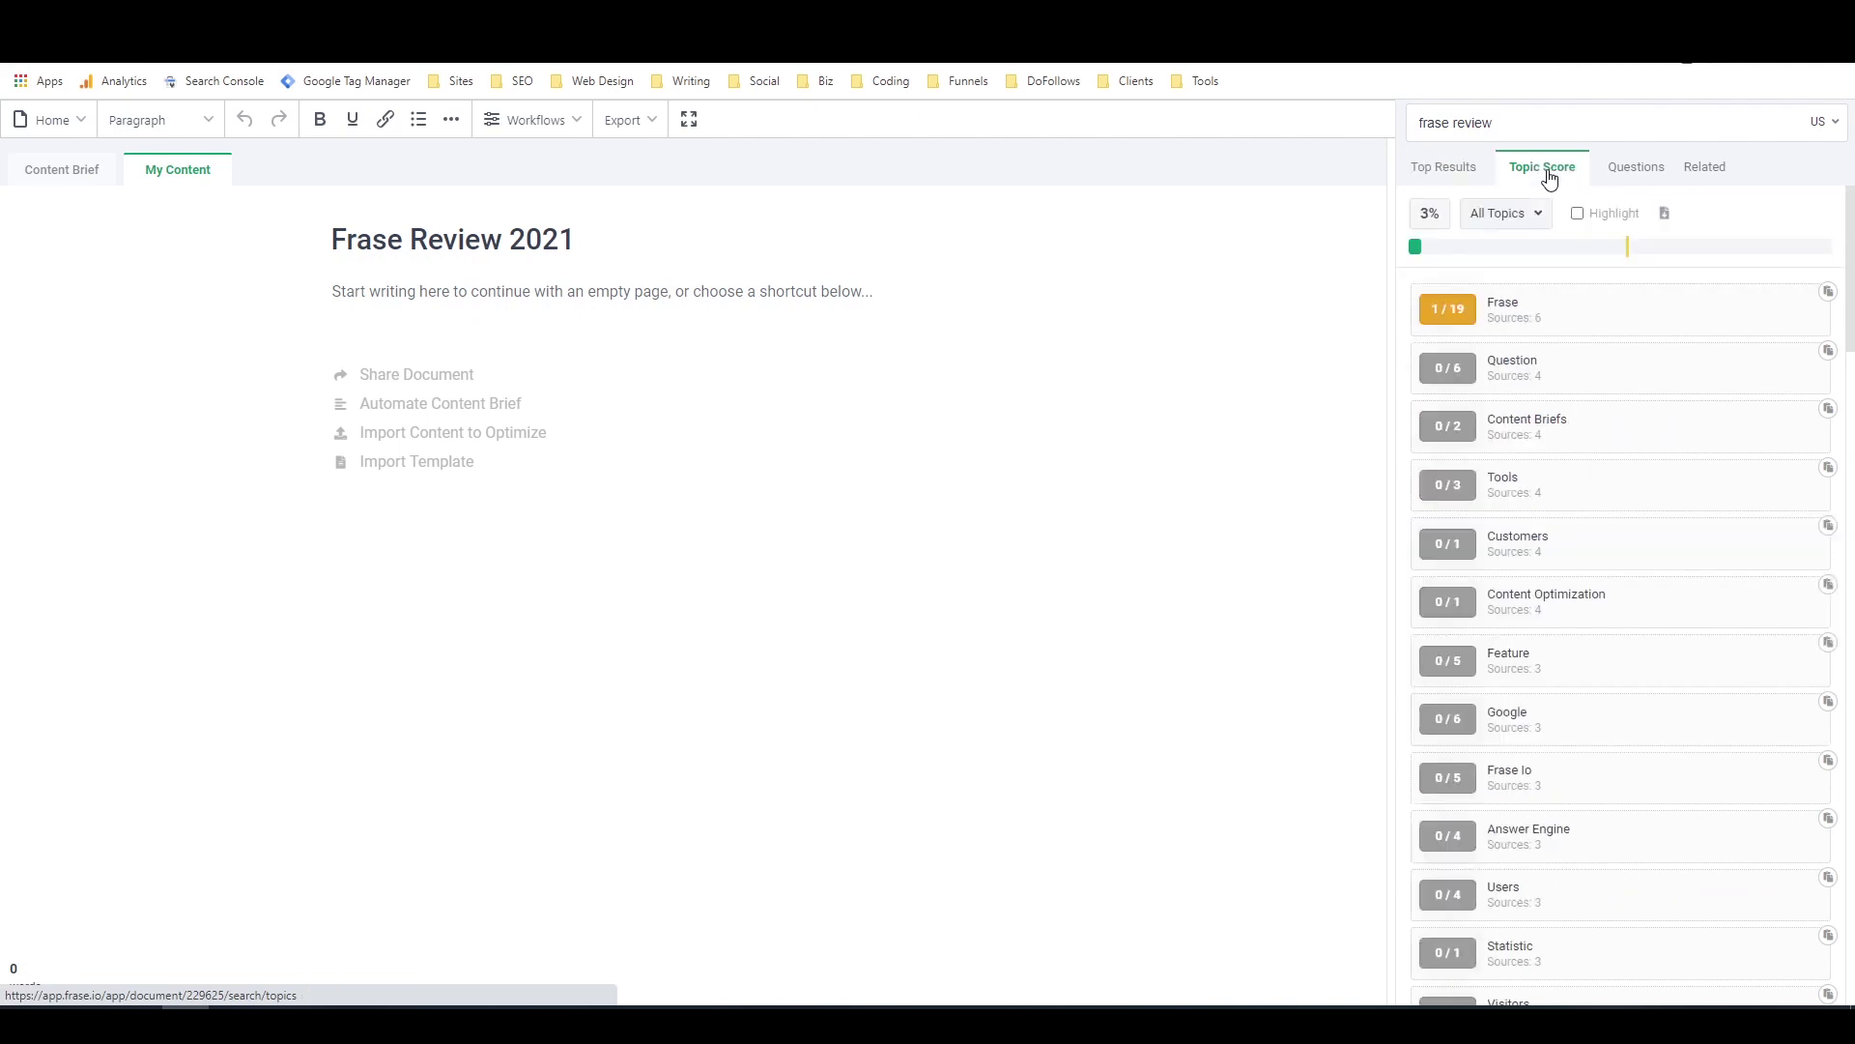
{"action": "mouse_move", "coordinate": [1456, 315]}
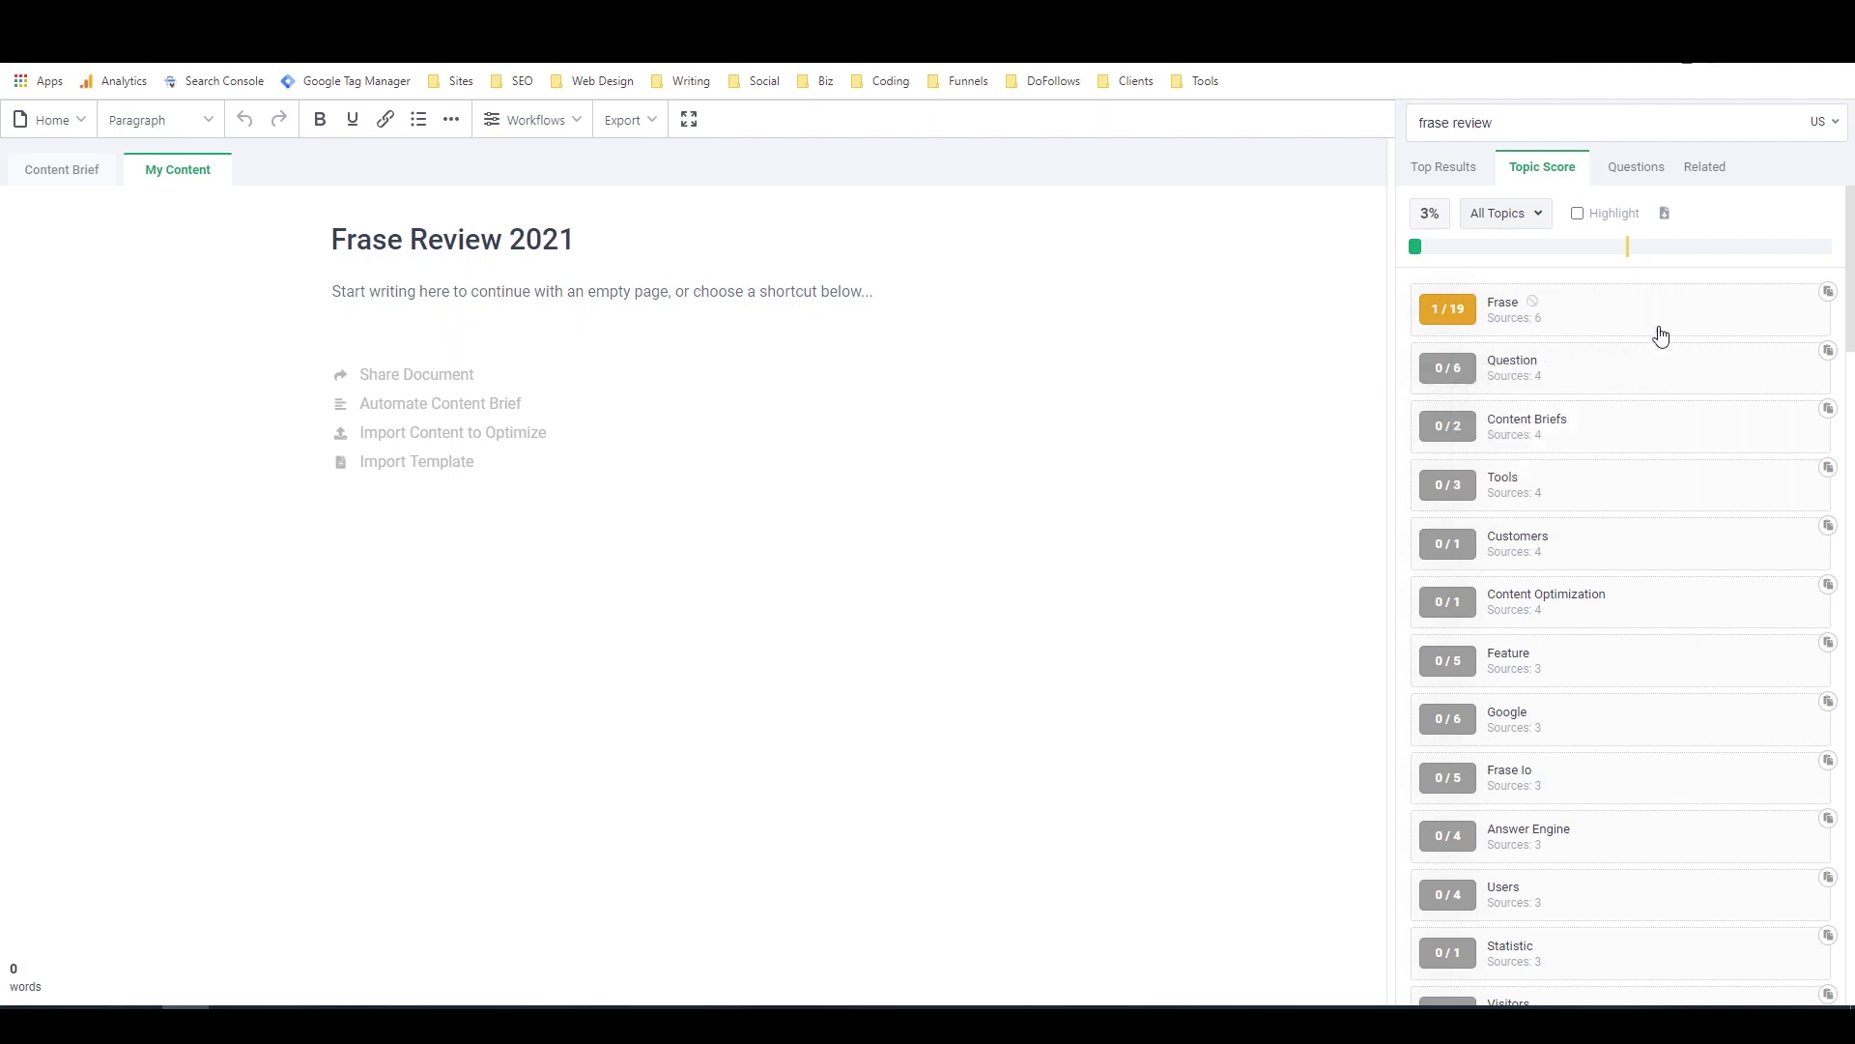
{"action": "scroll", "coordinate": [1629, 368], "scroll_direction": "down", "scroll_amount": 5}
{"action": "scroll", "coordinate": [1629, 368], "scroll_direction": "down", "scroll_amount": 15}
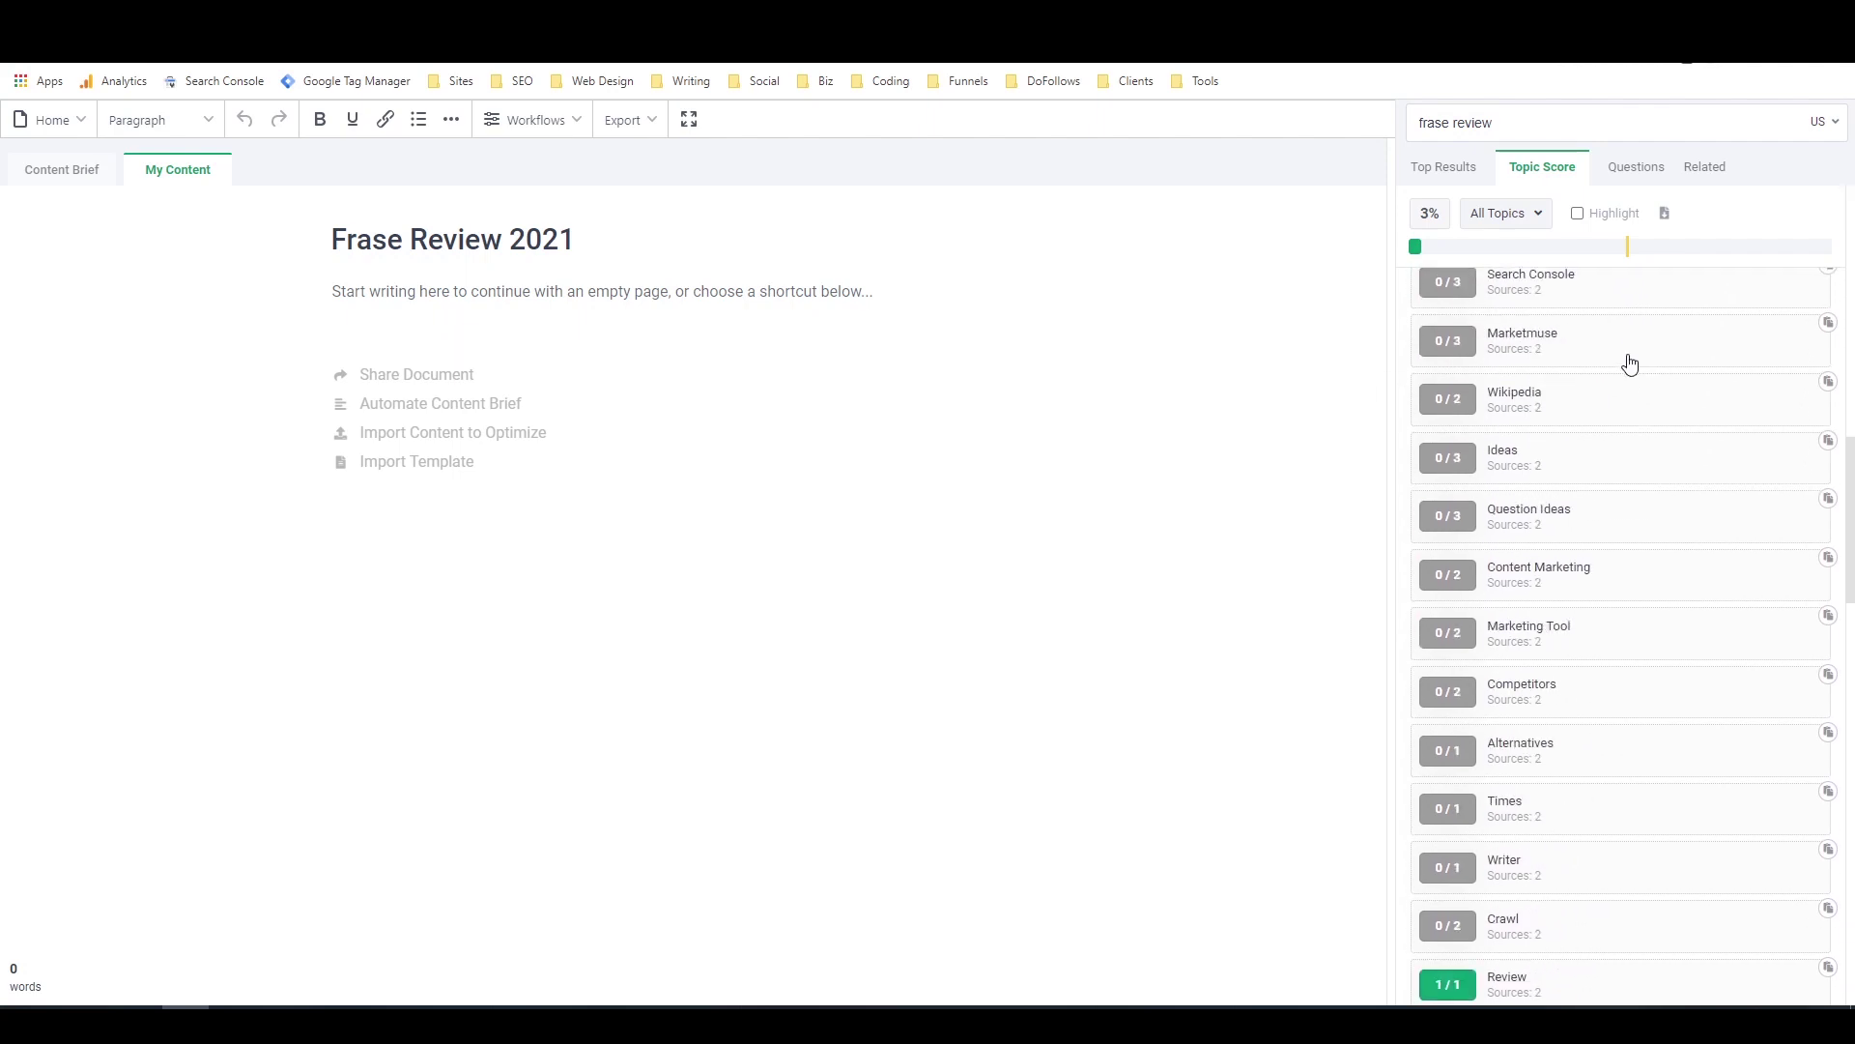
{"action": "scroll", "coordinate": [1633, 354], "scroll_direction": "down", "scroll_amount": 11}
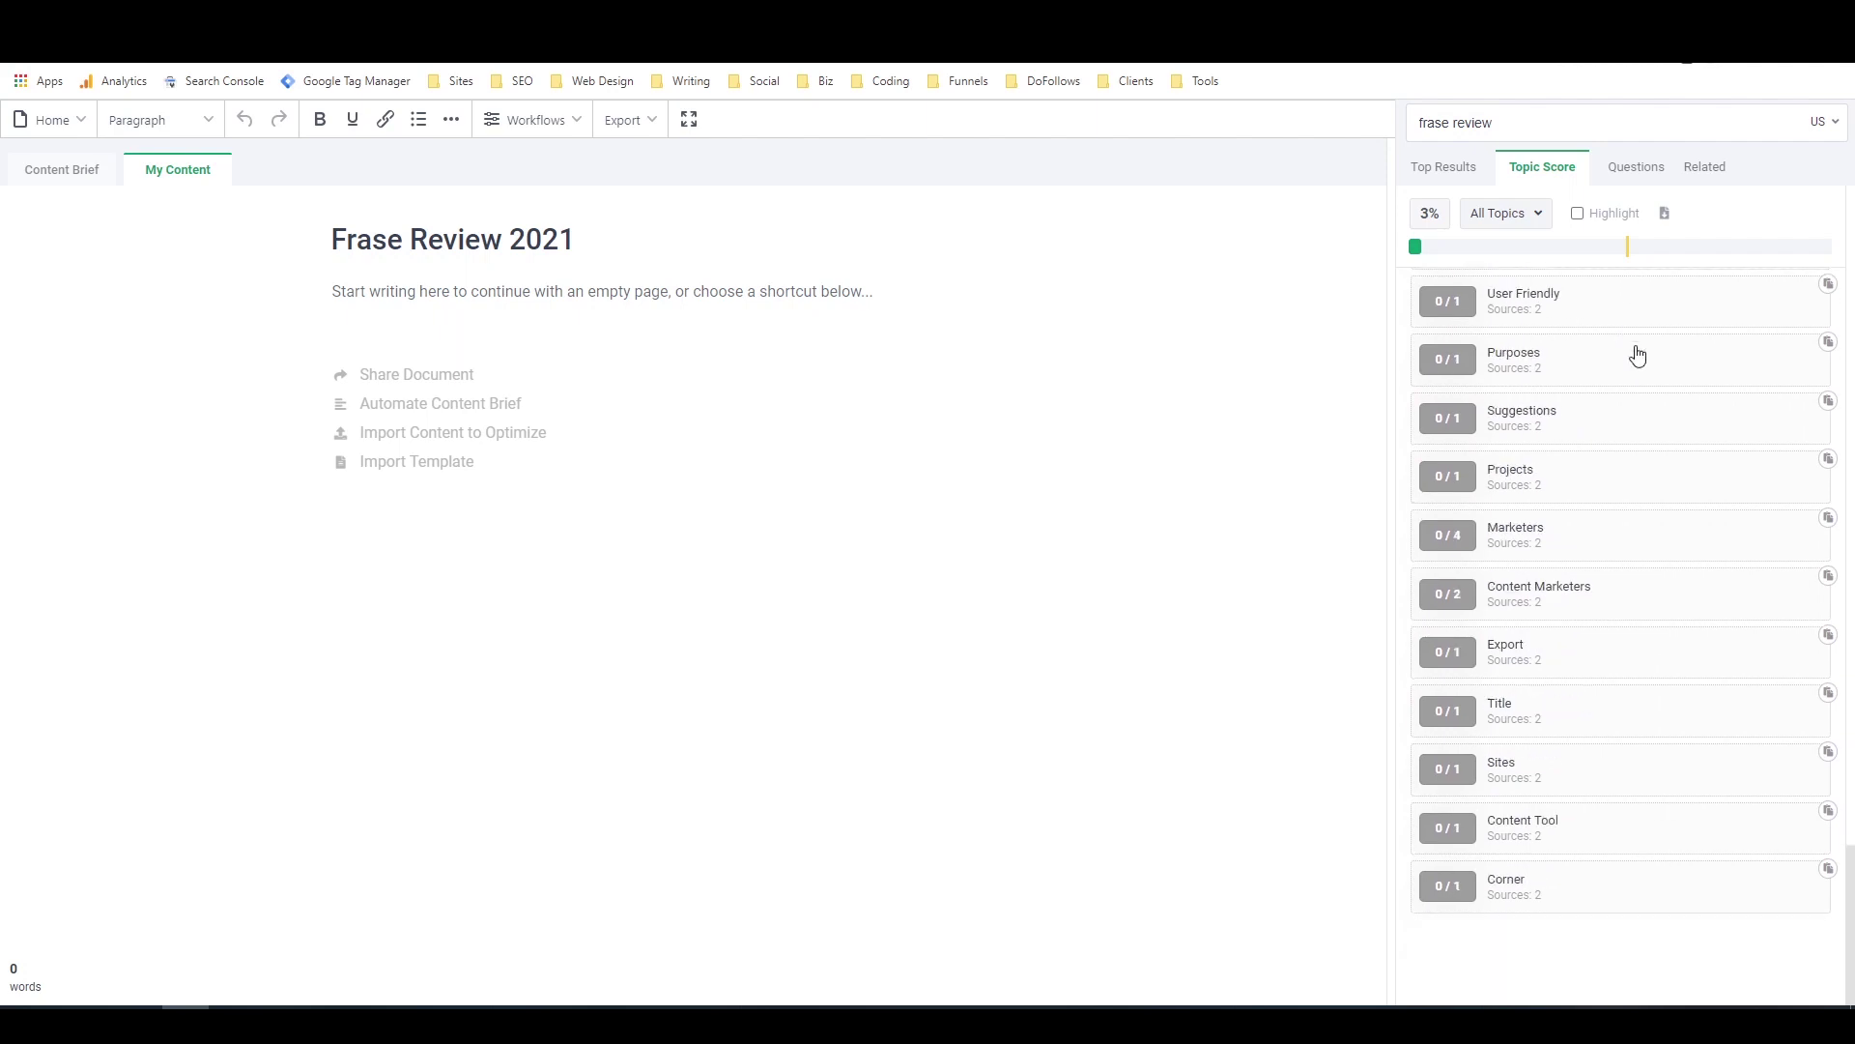
{"action": "scroll", "coordinate": [1628, 386], "scroll_direction": "up", "scroll_amount": 6}
{"action": "scroll", "coordinate": [1623, 398], "scroll_direction": "up", "scroll_amount": 20}
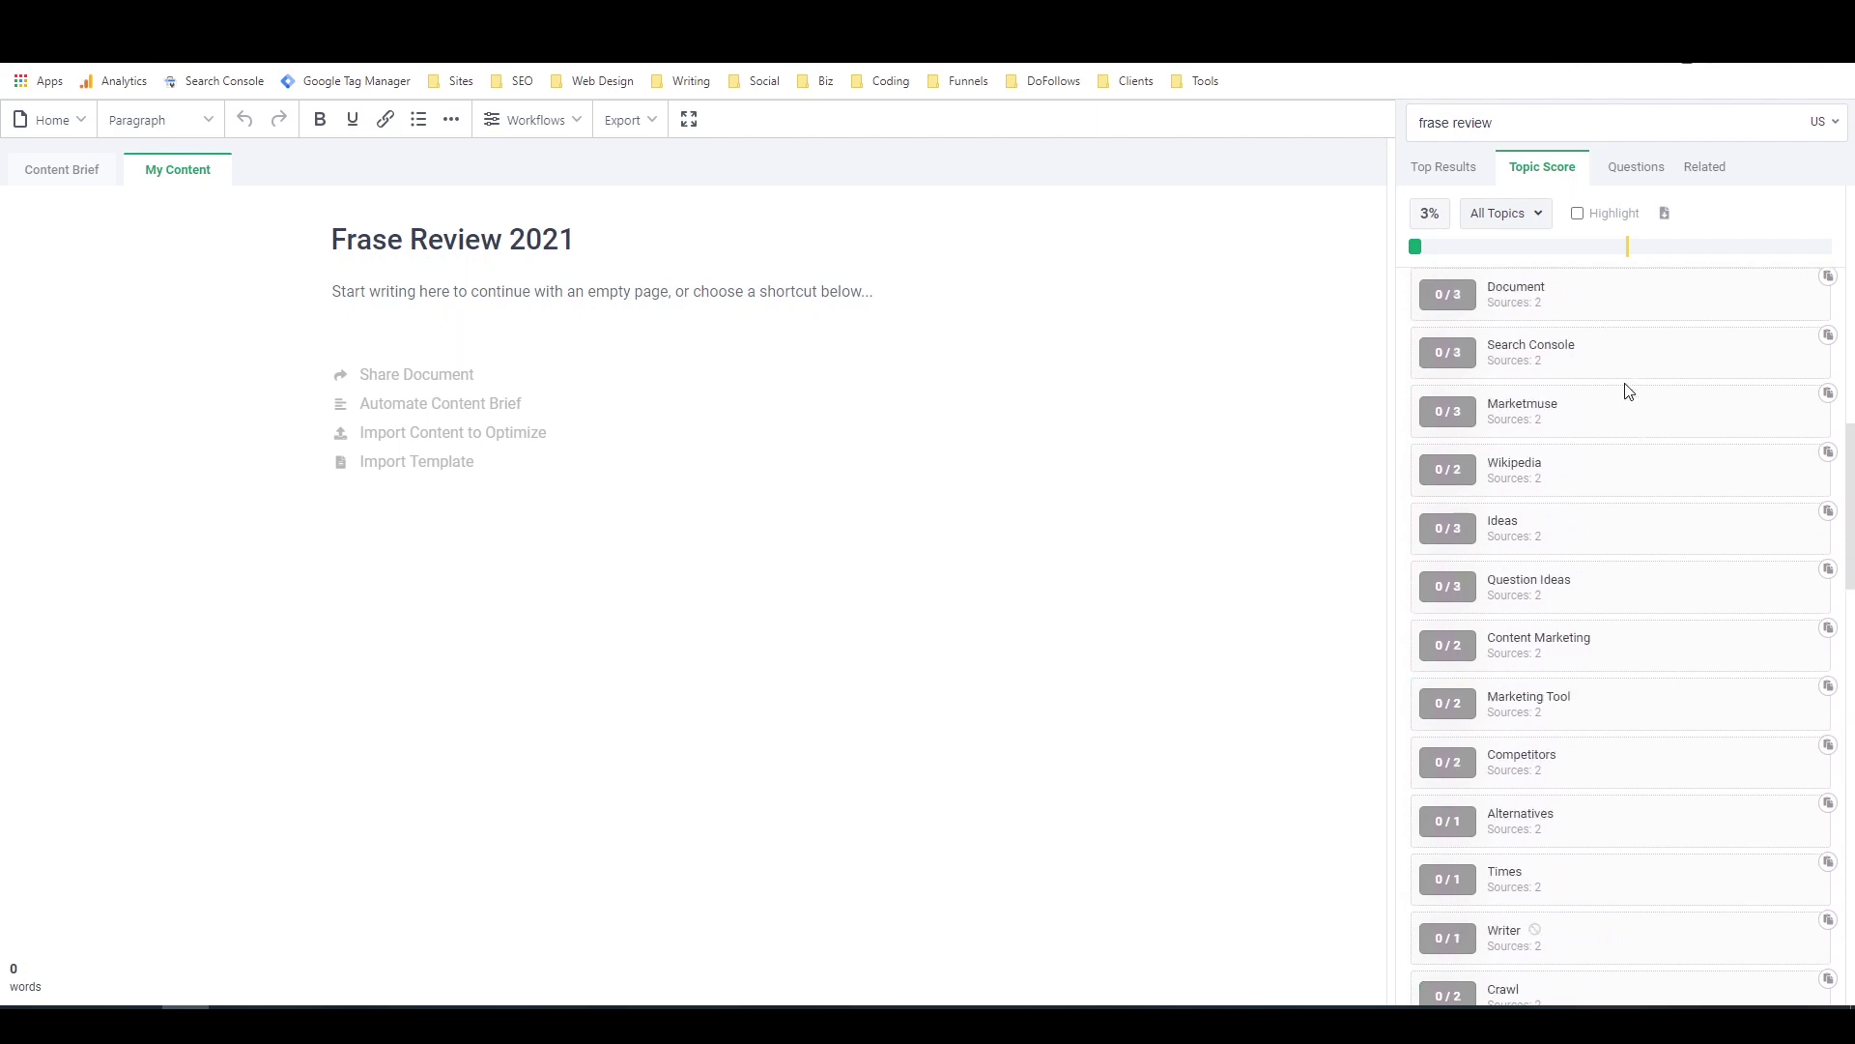
Write the intro 'This Frase review will answer all your questions about the advanced SEO tools created by Frase.io.'
{"action": "left_click", "coordinate": [593, 293]}
{"action": "type", "text": "This r"}
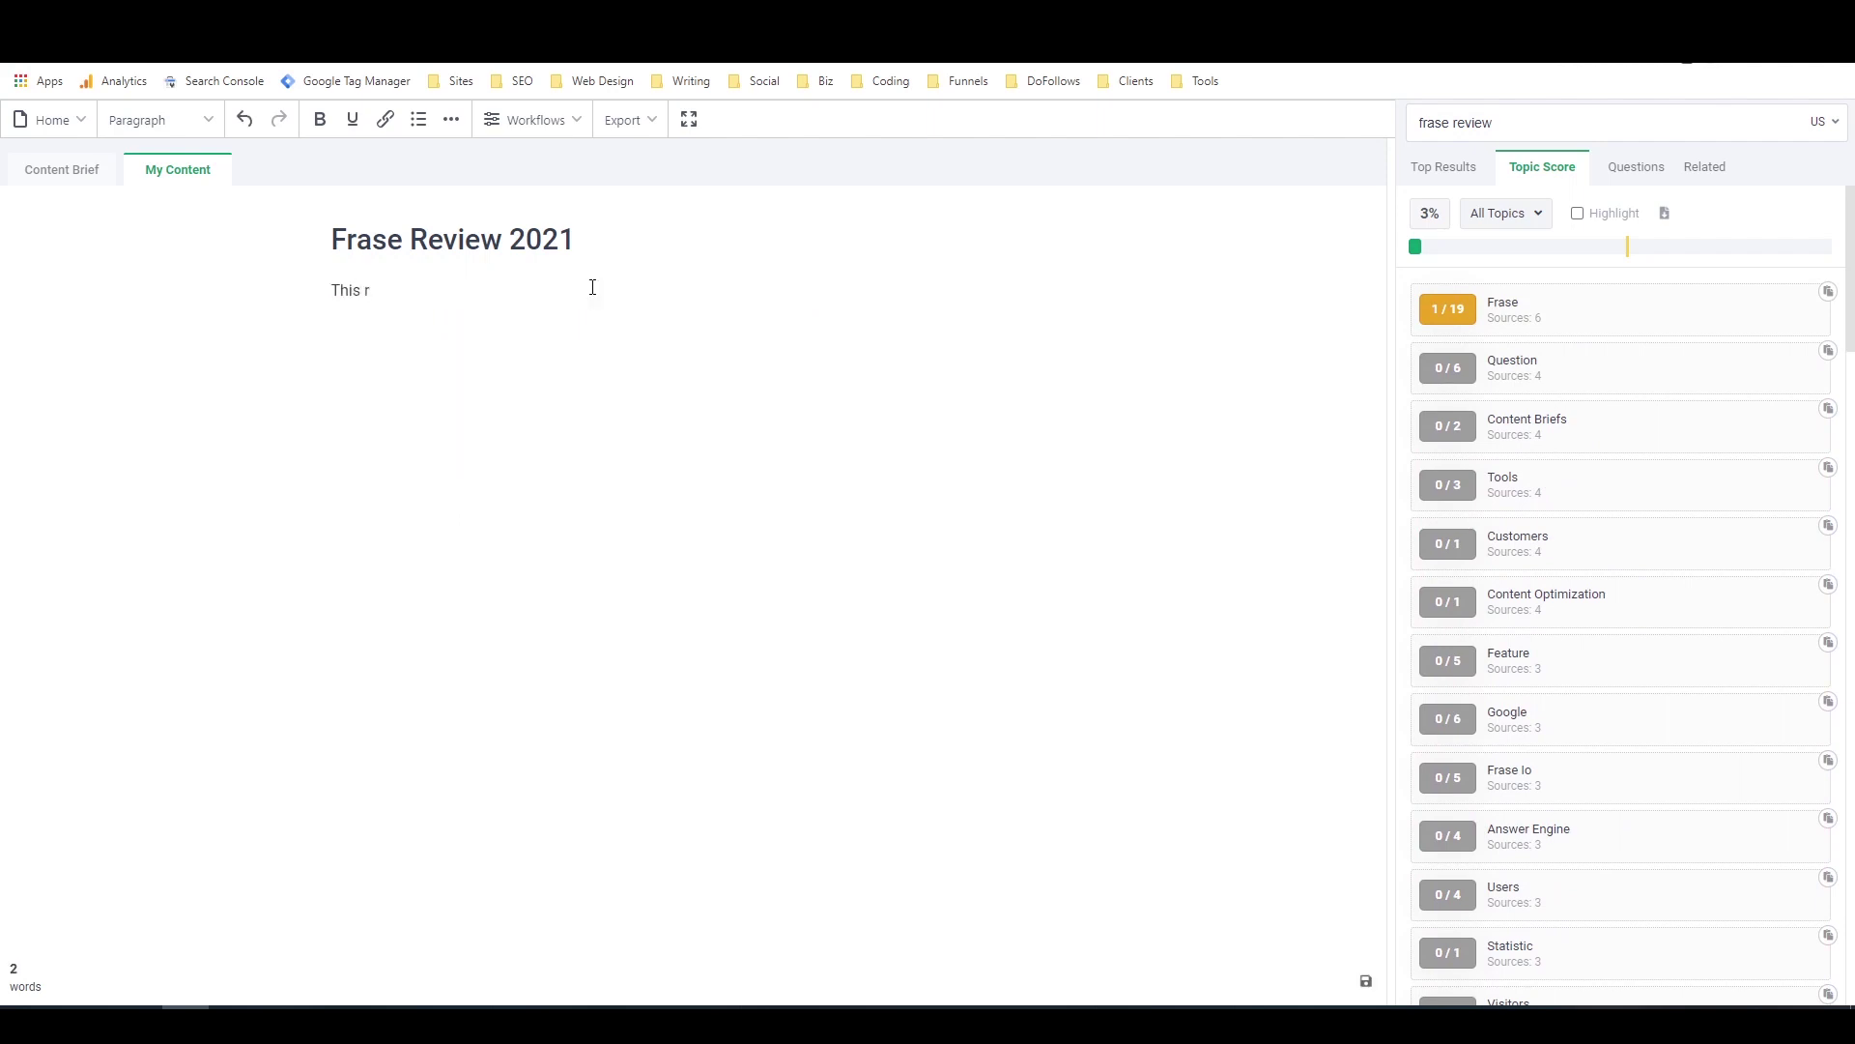
{"action": "key", "text": "BackSpace"}
{"action": "type", "text": "Frase review will answer all your questions about the ad"}
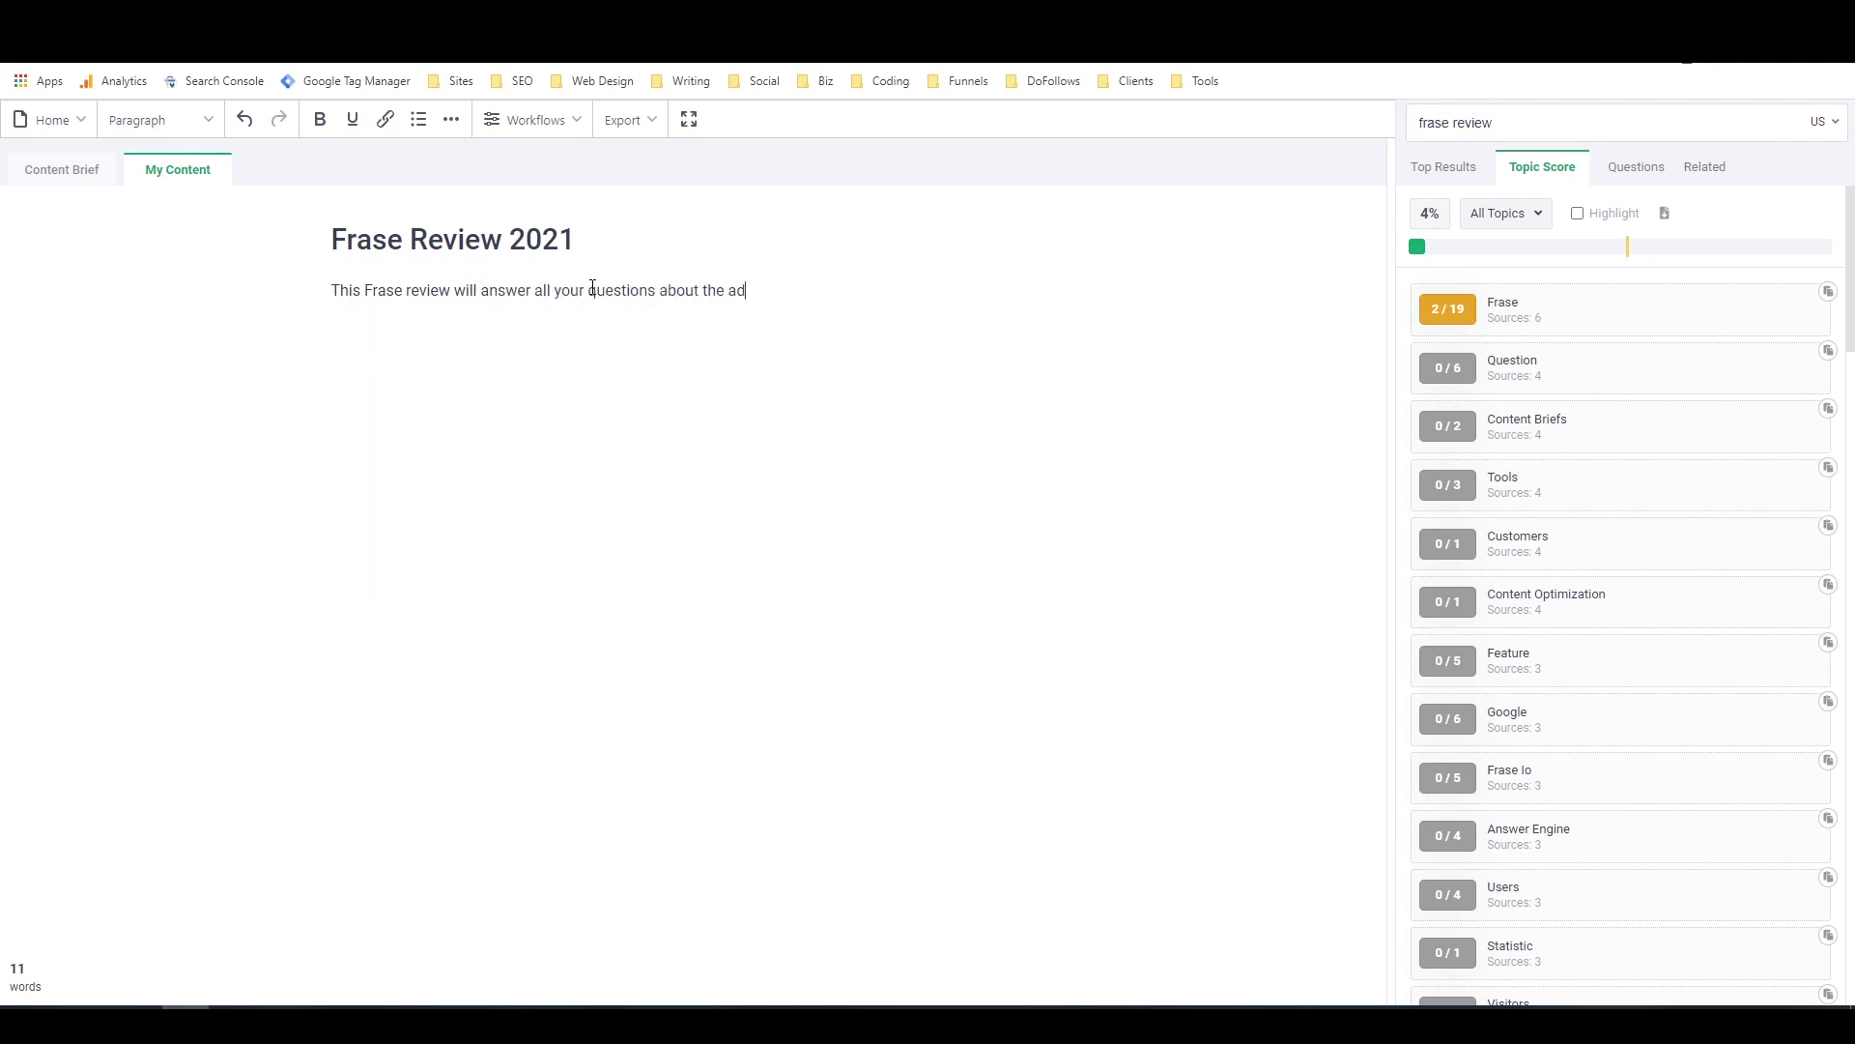
{"action": "type", "text": "vanced SEO tools created "}
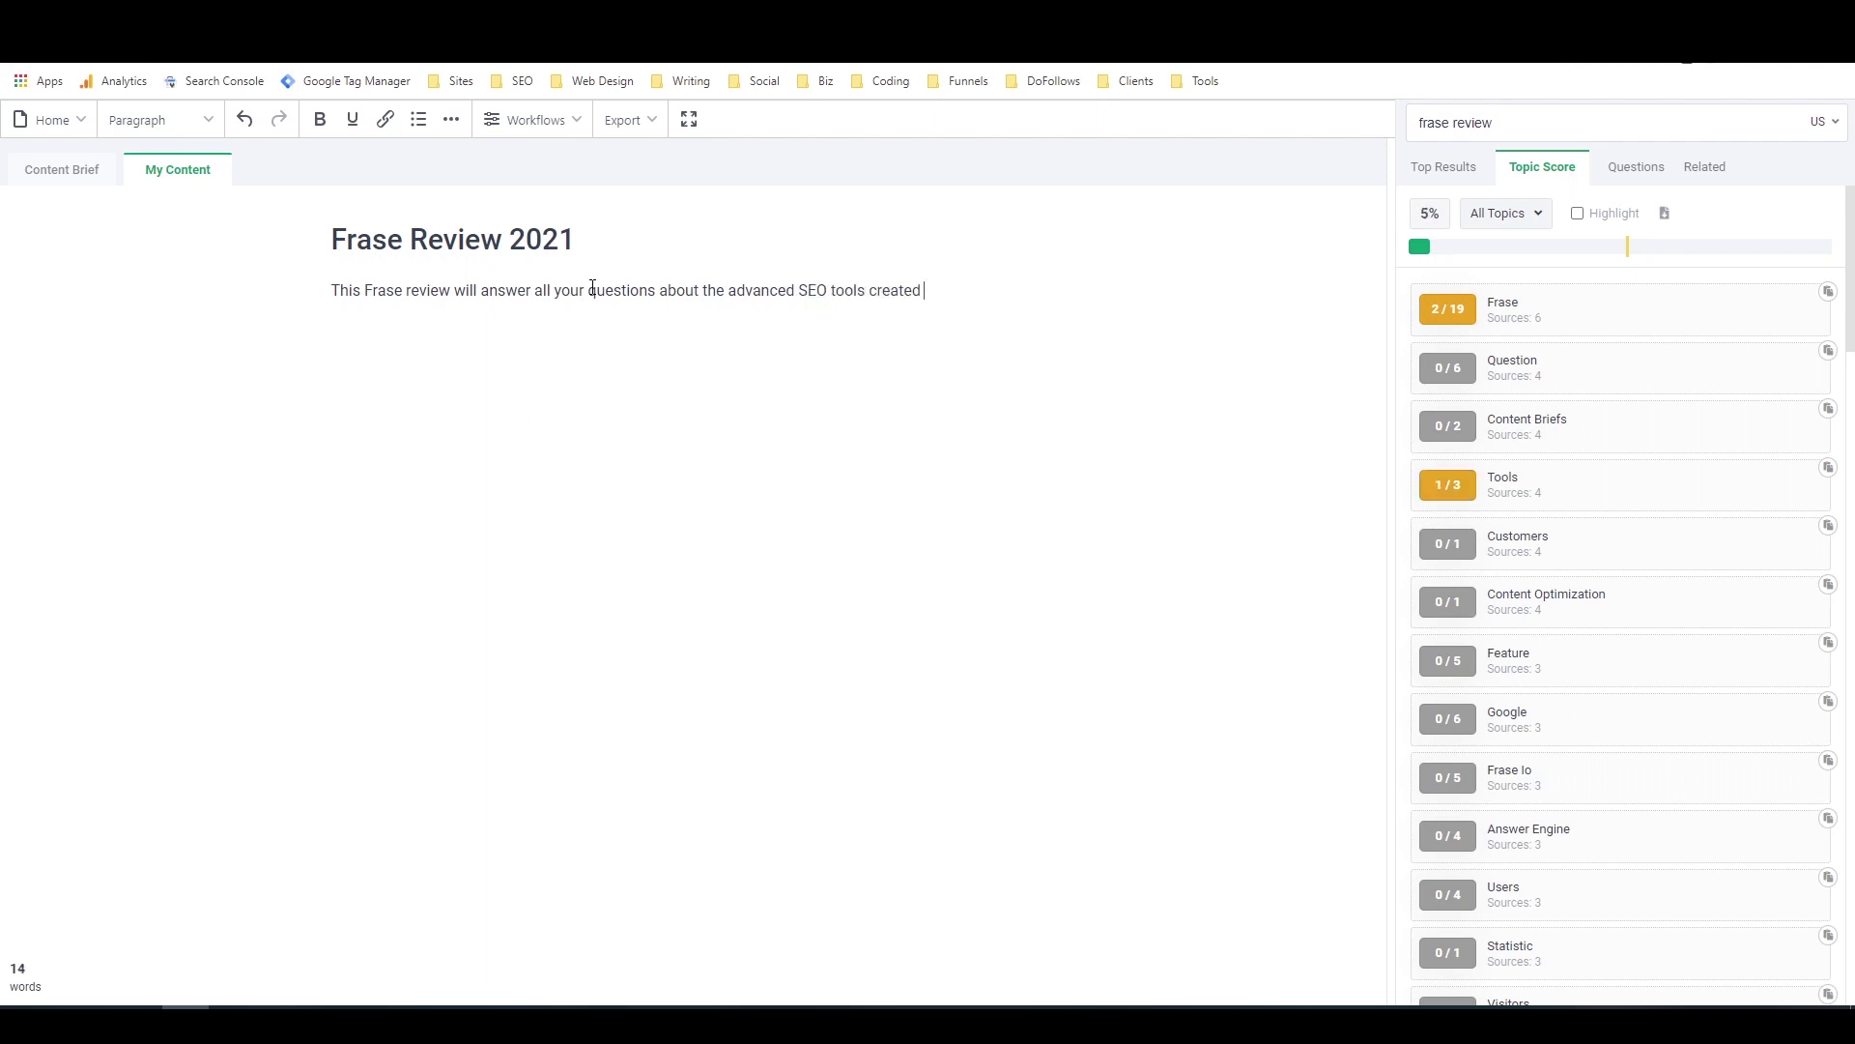
{"action": "type", "text": "by Frase.io."}
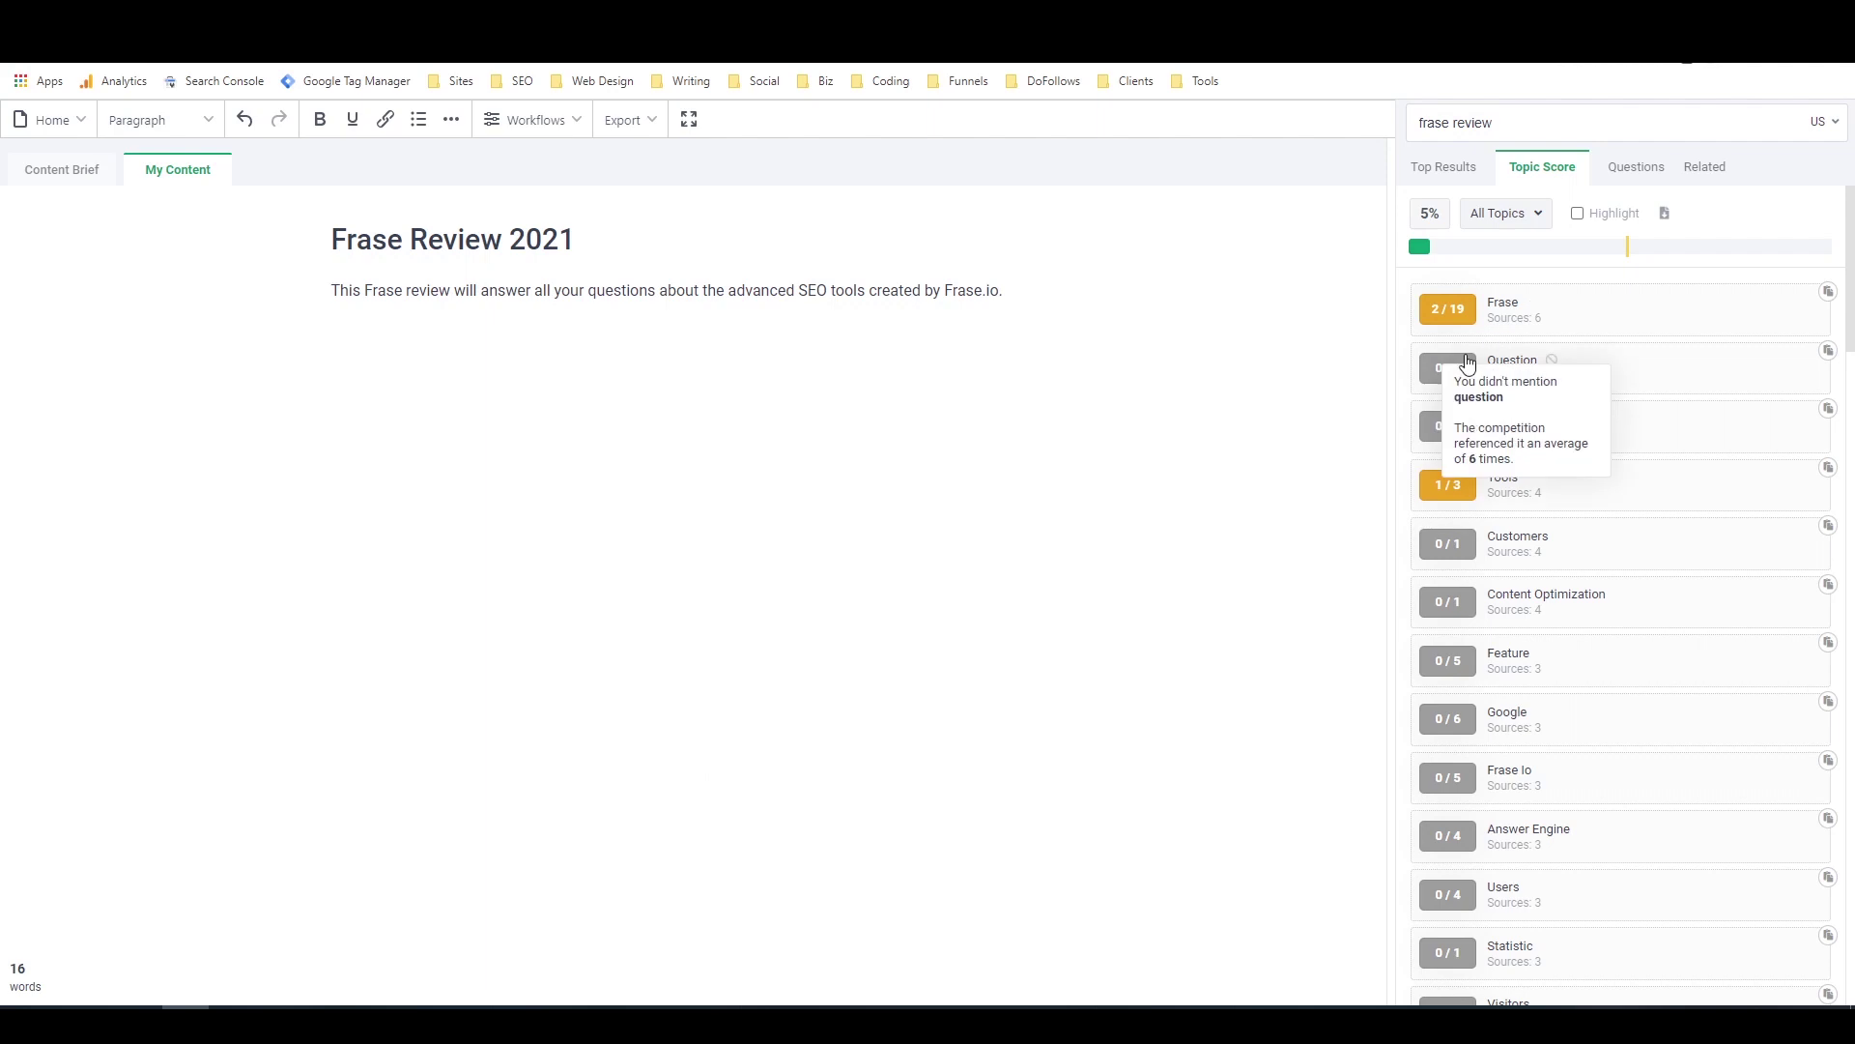
{"action": "mouse_move", "coordinate": [1455, 452]}
{"action": "mouse_move", "coordinate": [1458, 489]}
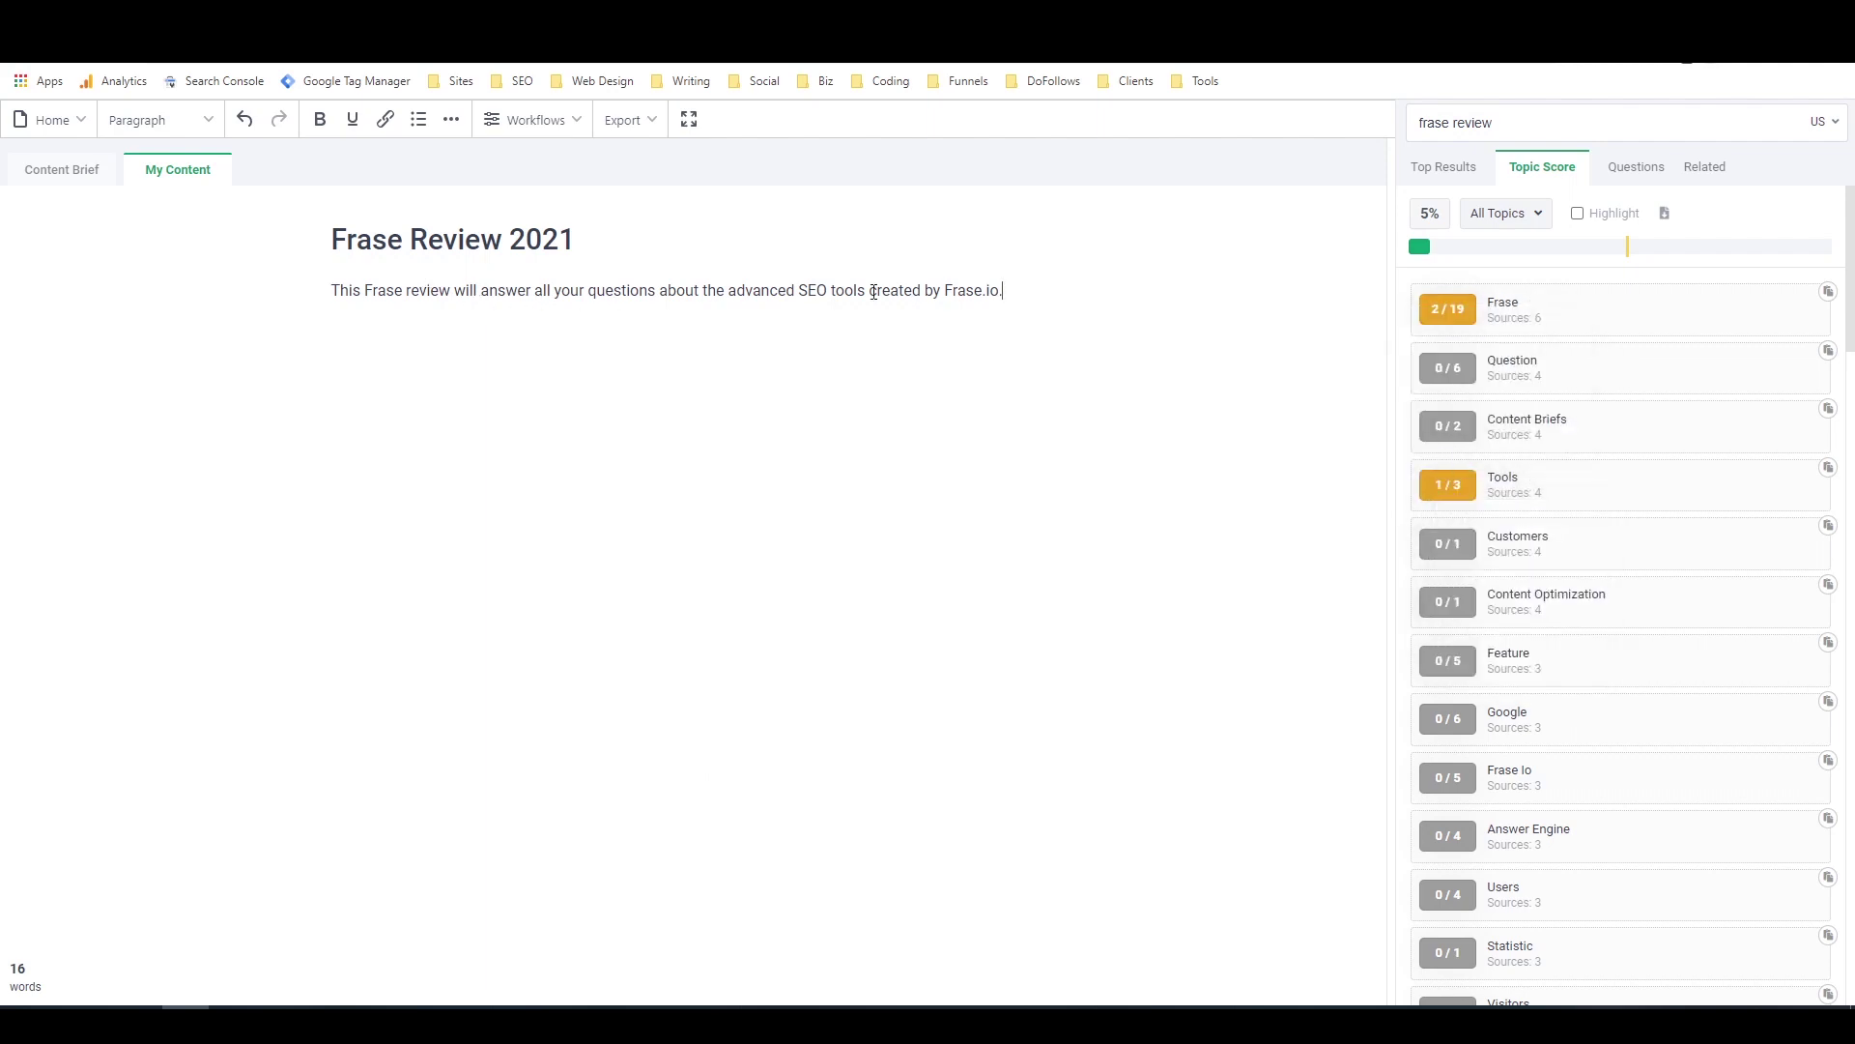
{"action": "left_click", "coordinate": [1577, 214]}
Add the line 'Frase review and frase review', raising Frase Review to an overused 4/1
{"action": "scroll", "coordinate": [1550, 518], "scroll_direction": "down", "scroll_amount": 5}
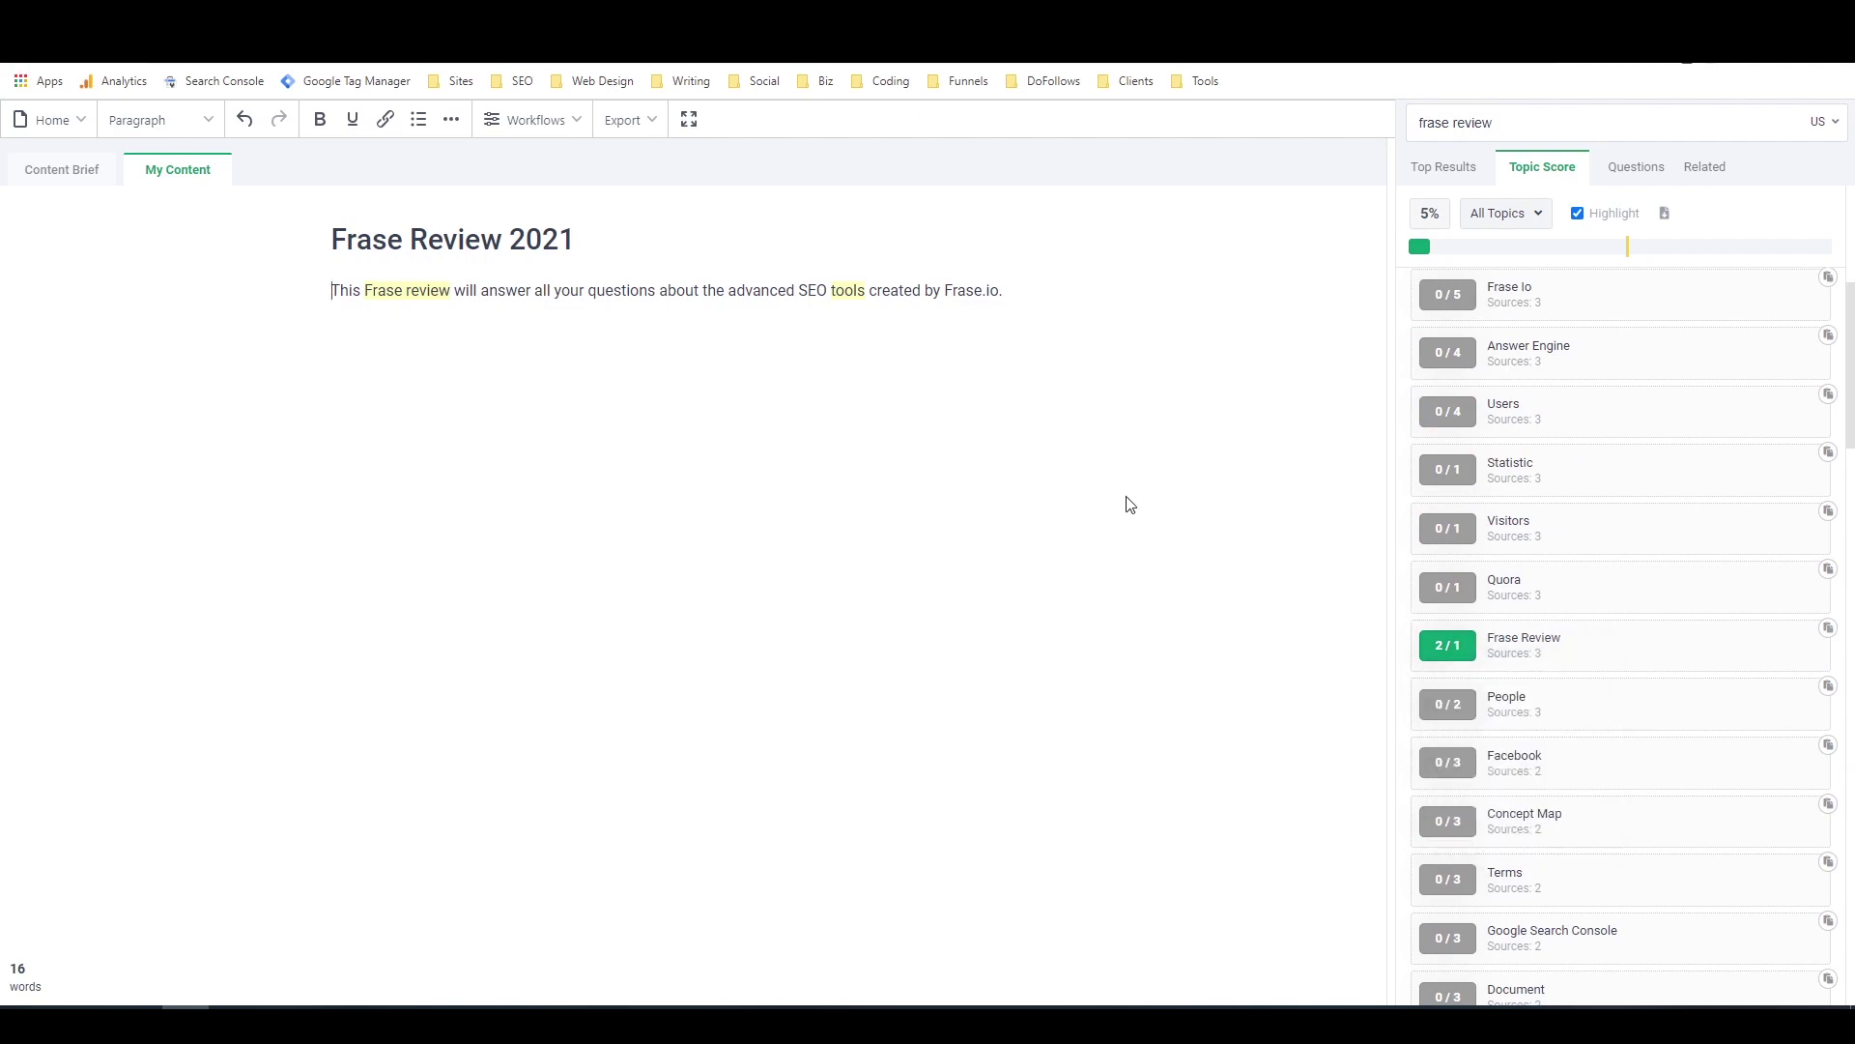
{"action": "left_click", "coordinate": [1023, 299]}
{"action": "type", "text": "Frase review and frase review"}
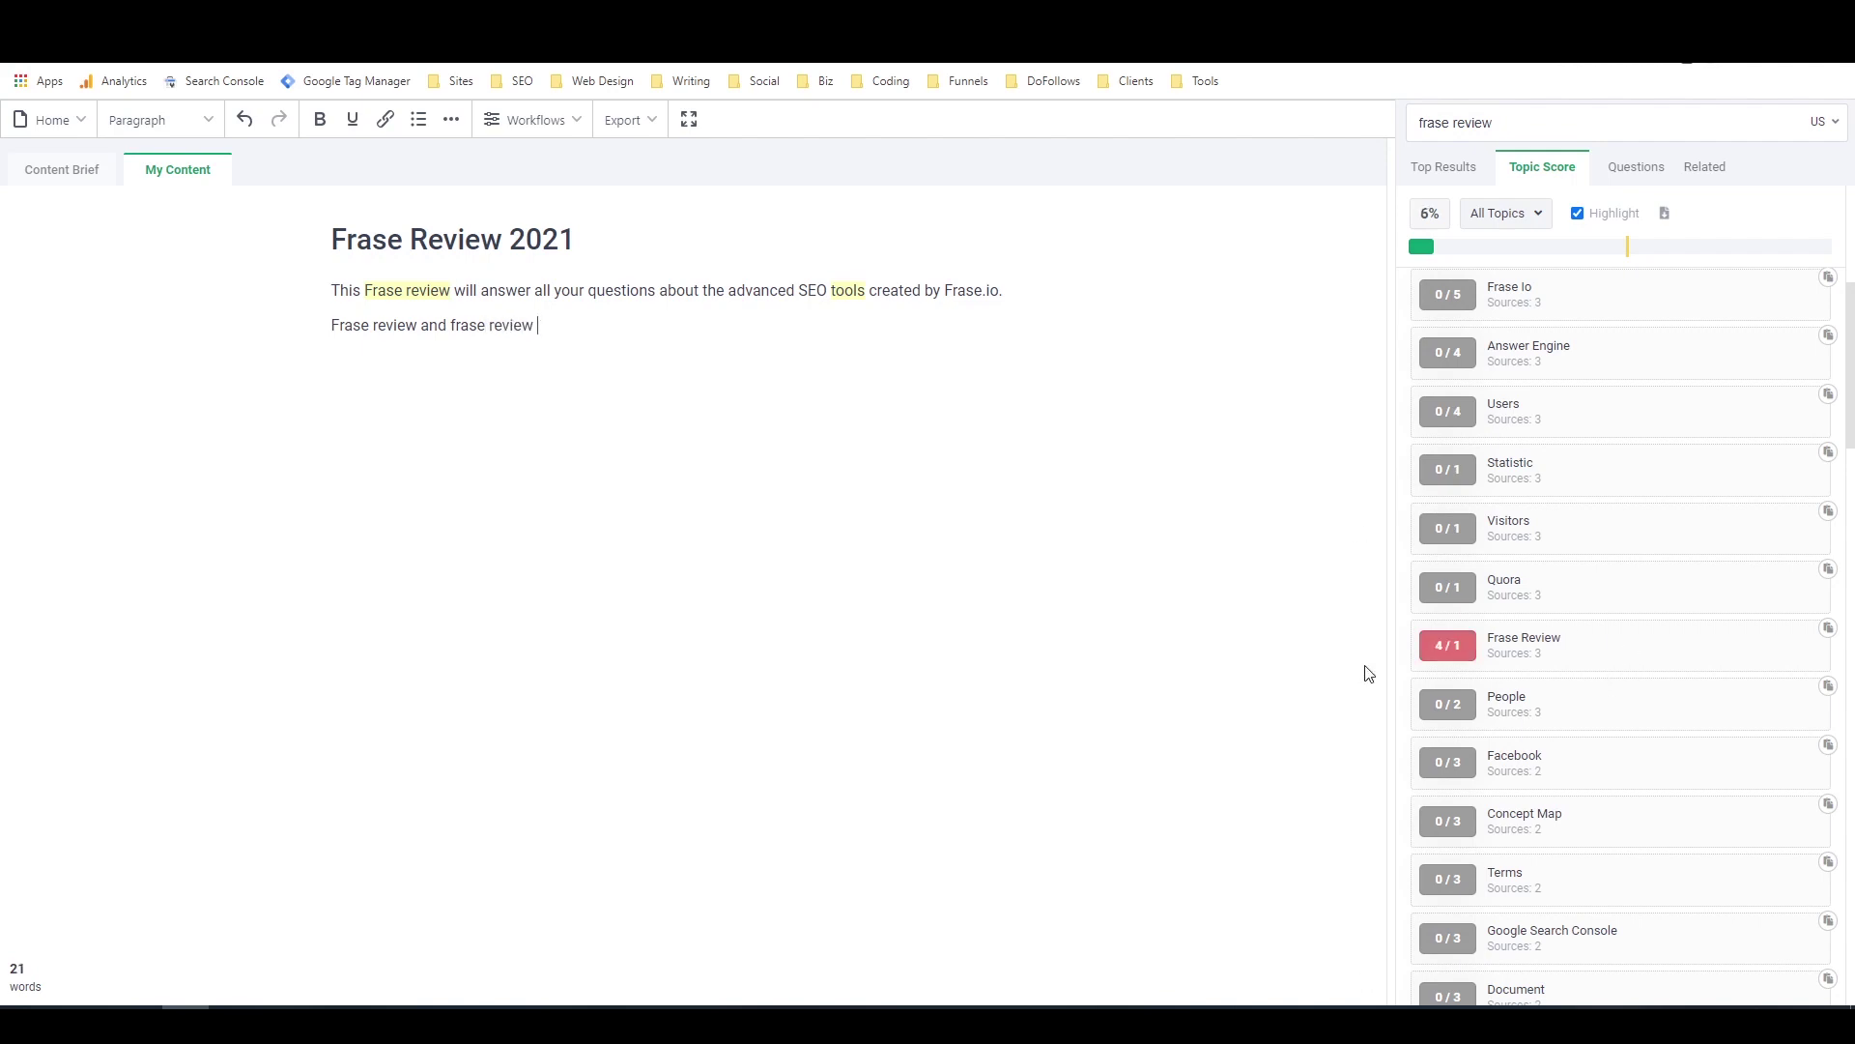
{"action": "mouse_move", "coordinate": [1449, 651]}
{"action": "scroll", "coordinate": [1556, 386], "scroll_direction": "up", "scroll_amount": 5}
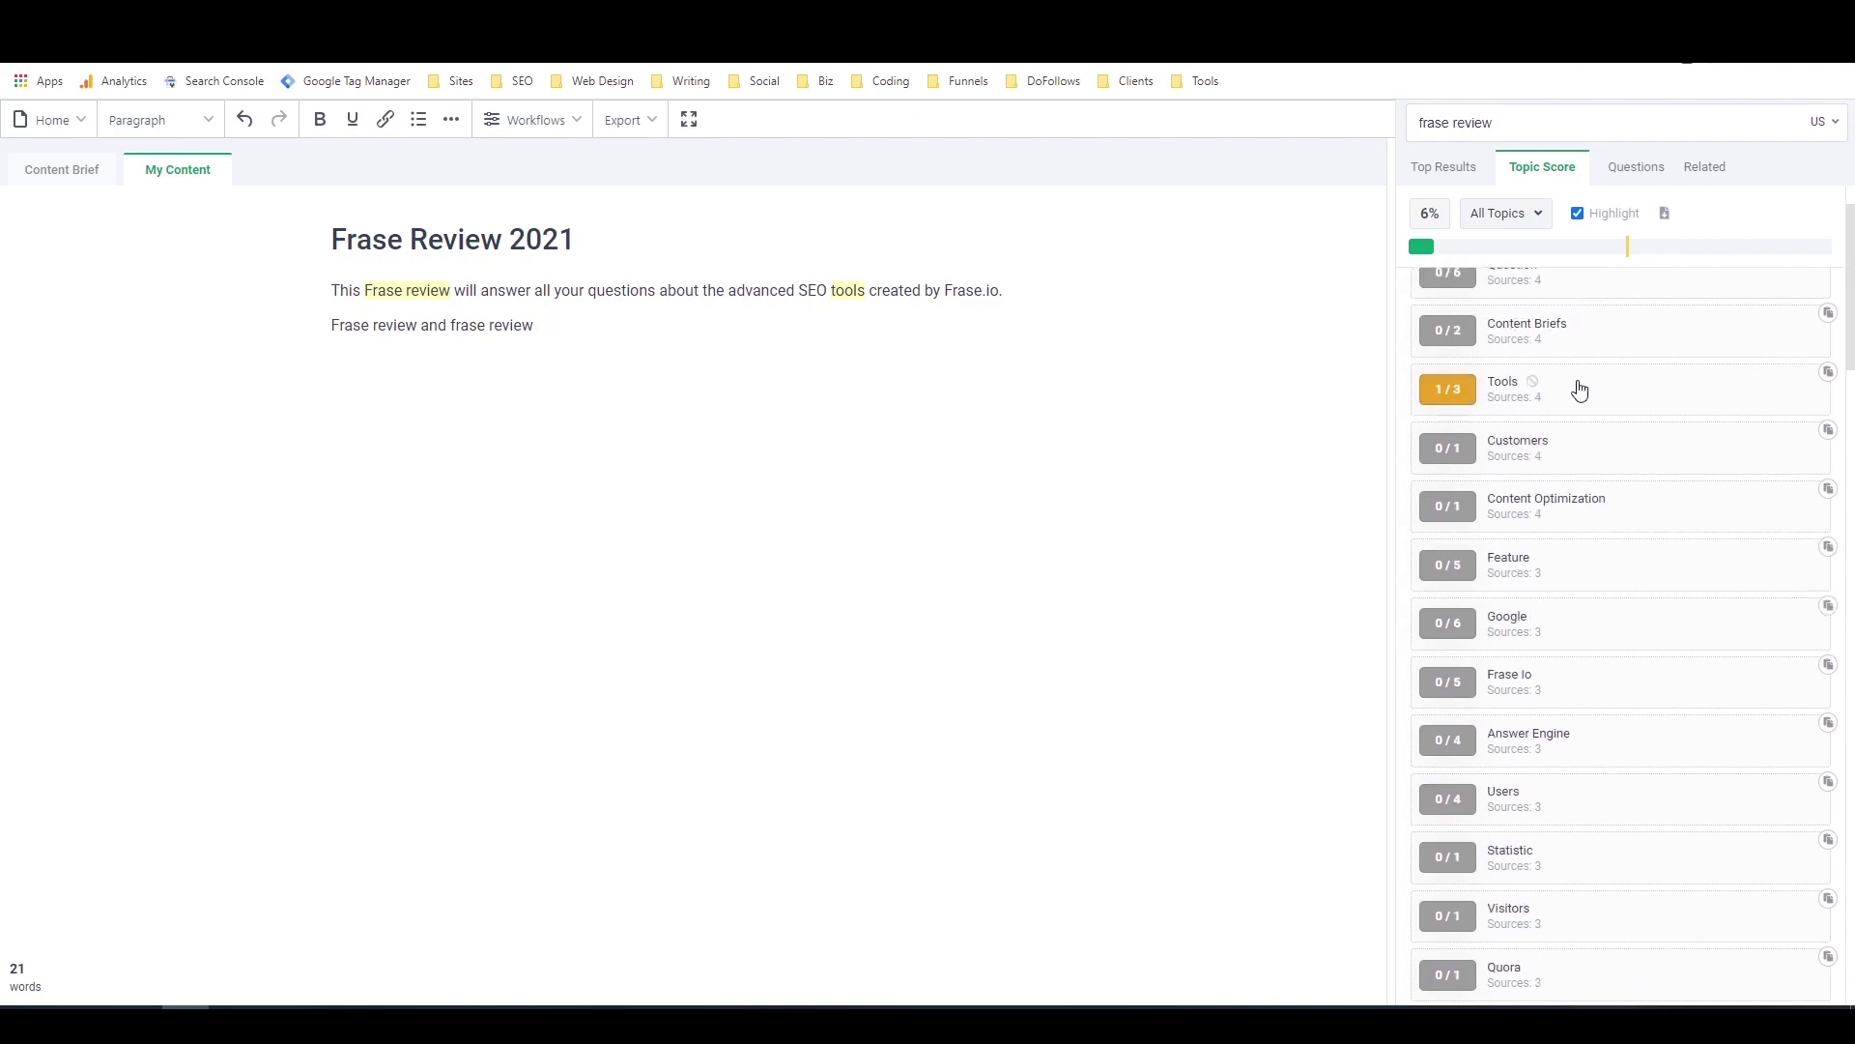
{"action": "left_click", "coordinate": [1537, 219]}
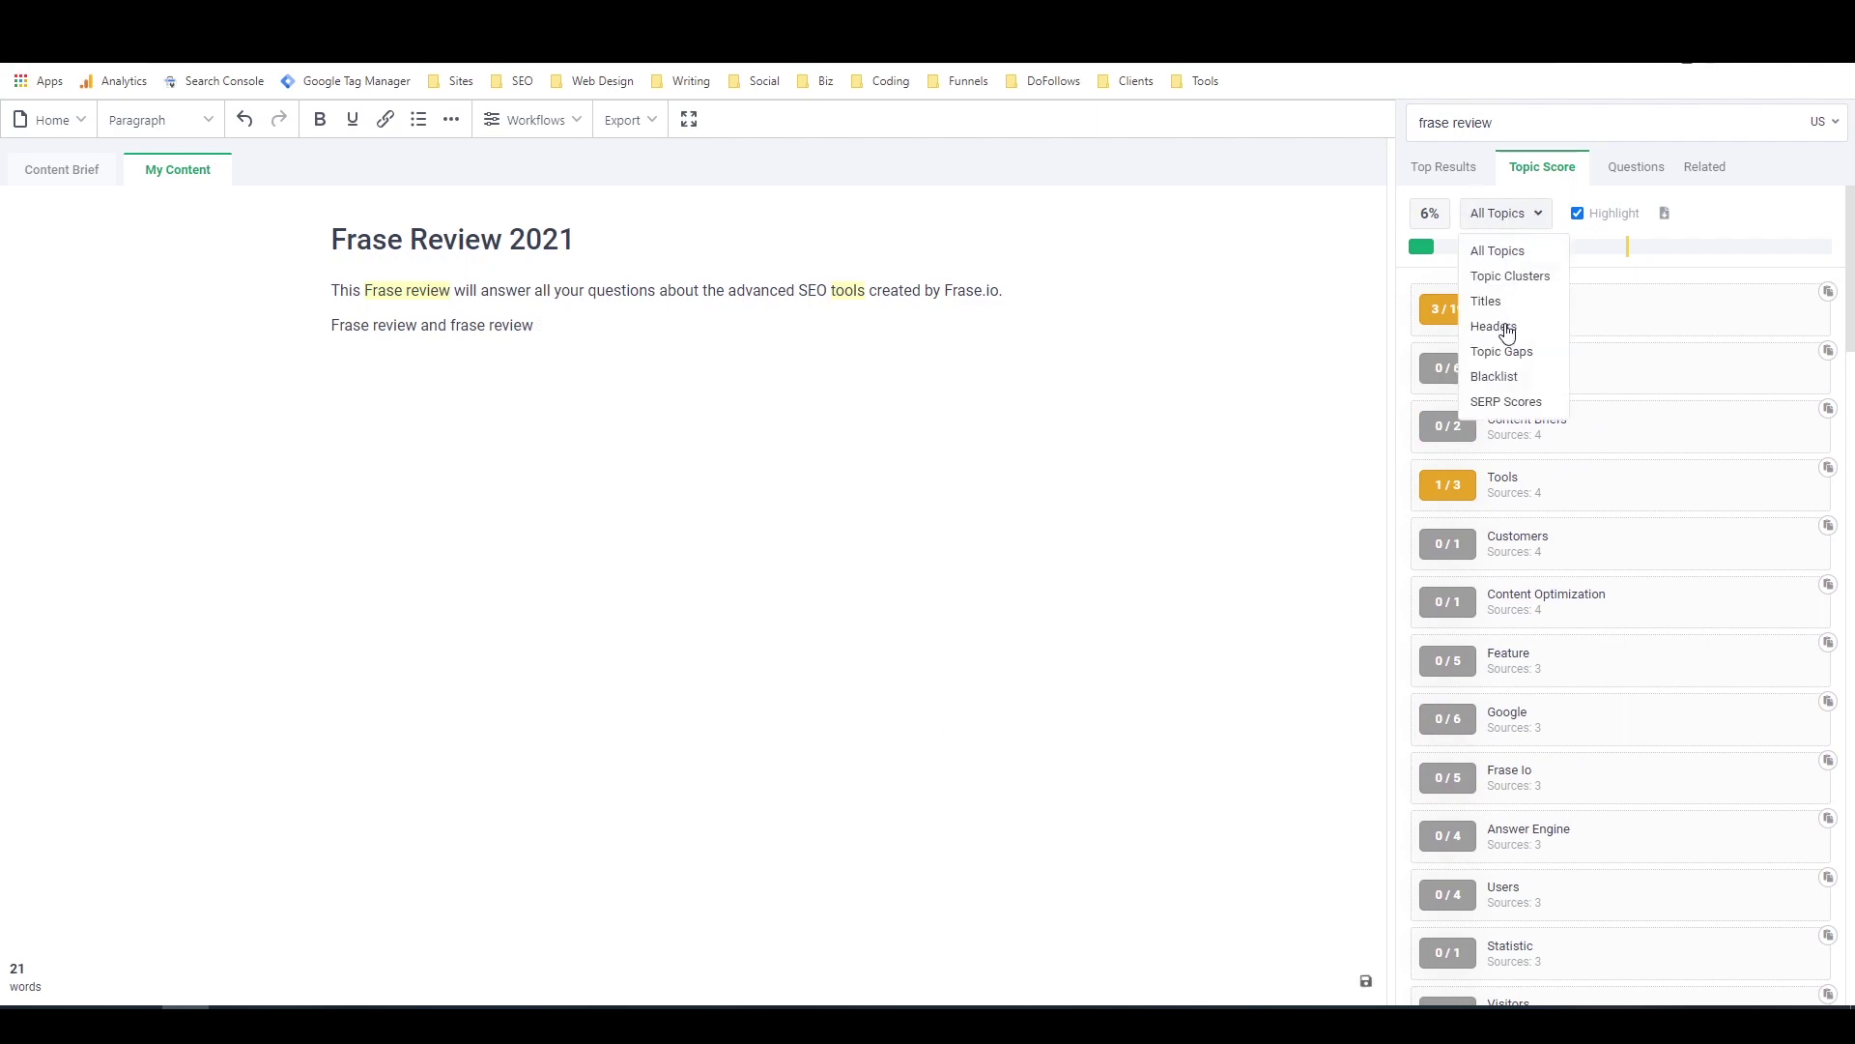
{"action": "left_click", "coordinate": [1500, 326]}
{"action": "left_click", "coordinate": [1522, 221]}
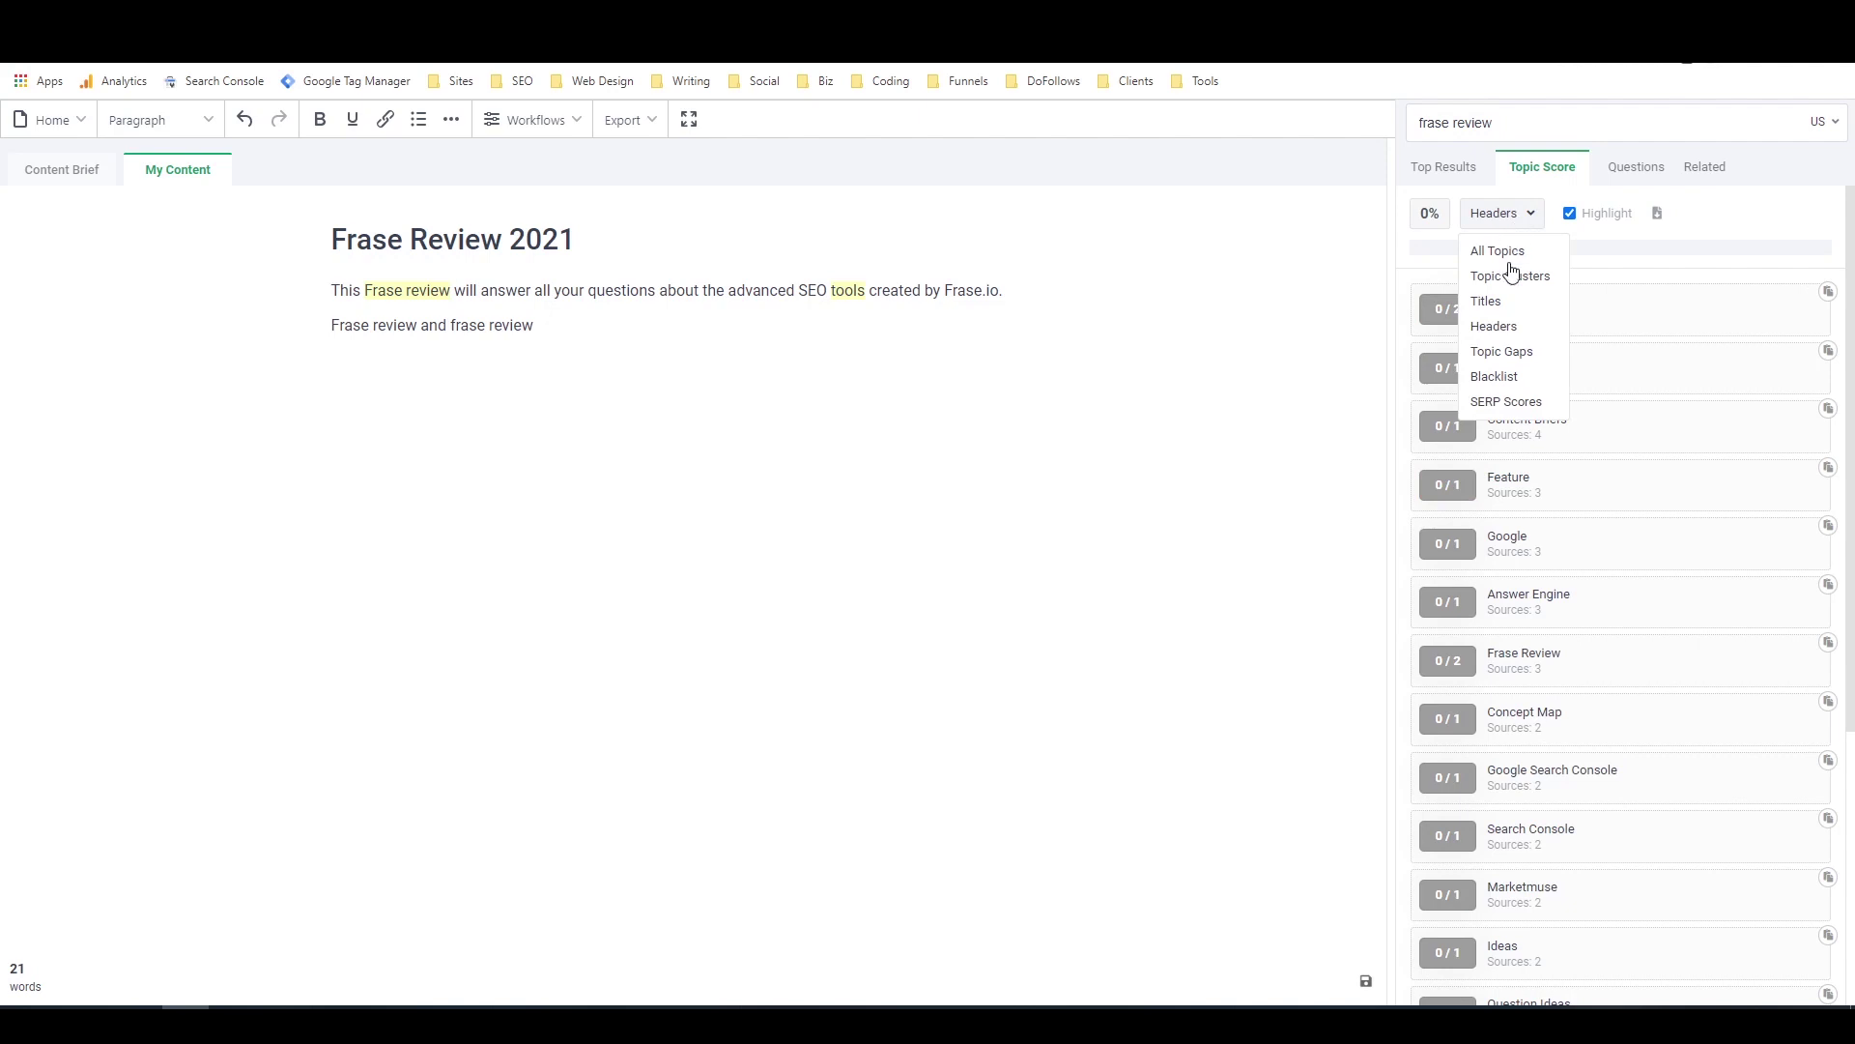
{"action": "left_click", "coordinate": [1505, 358]}
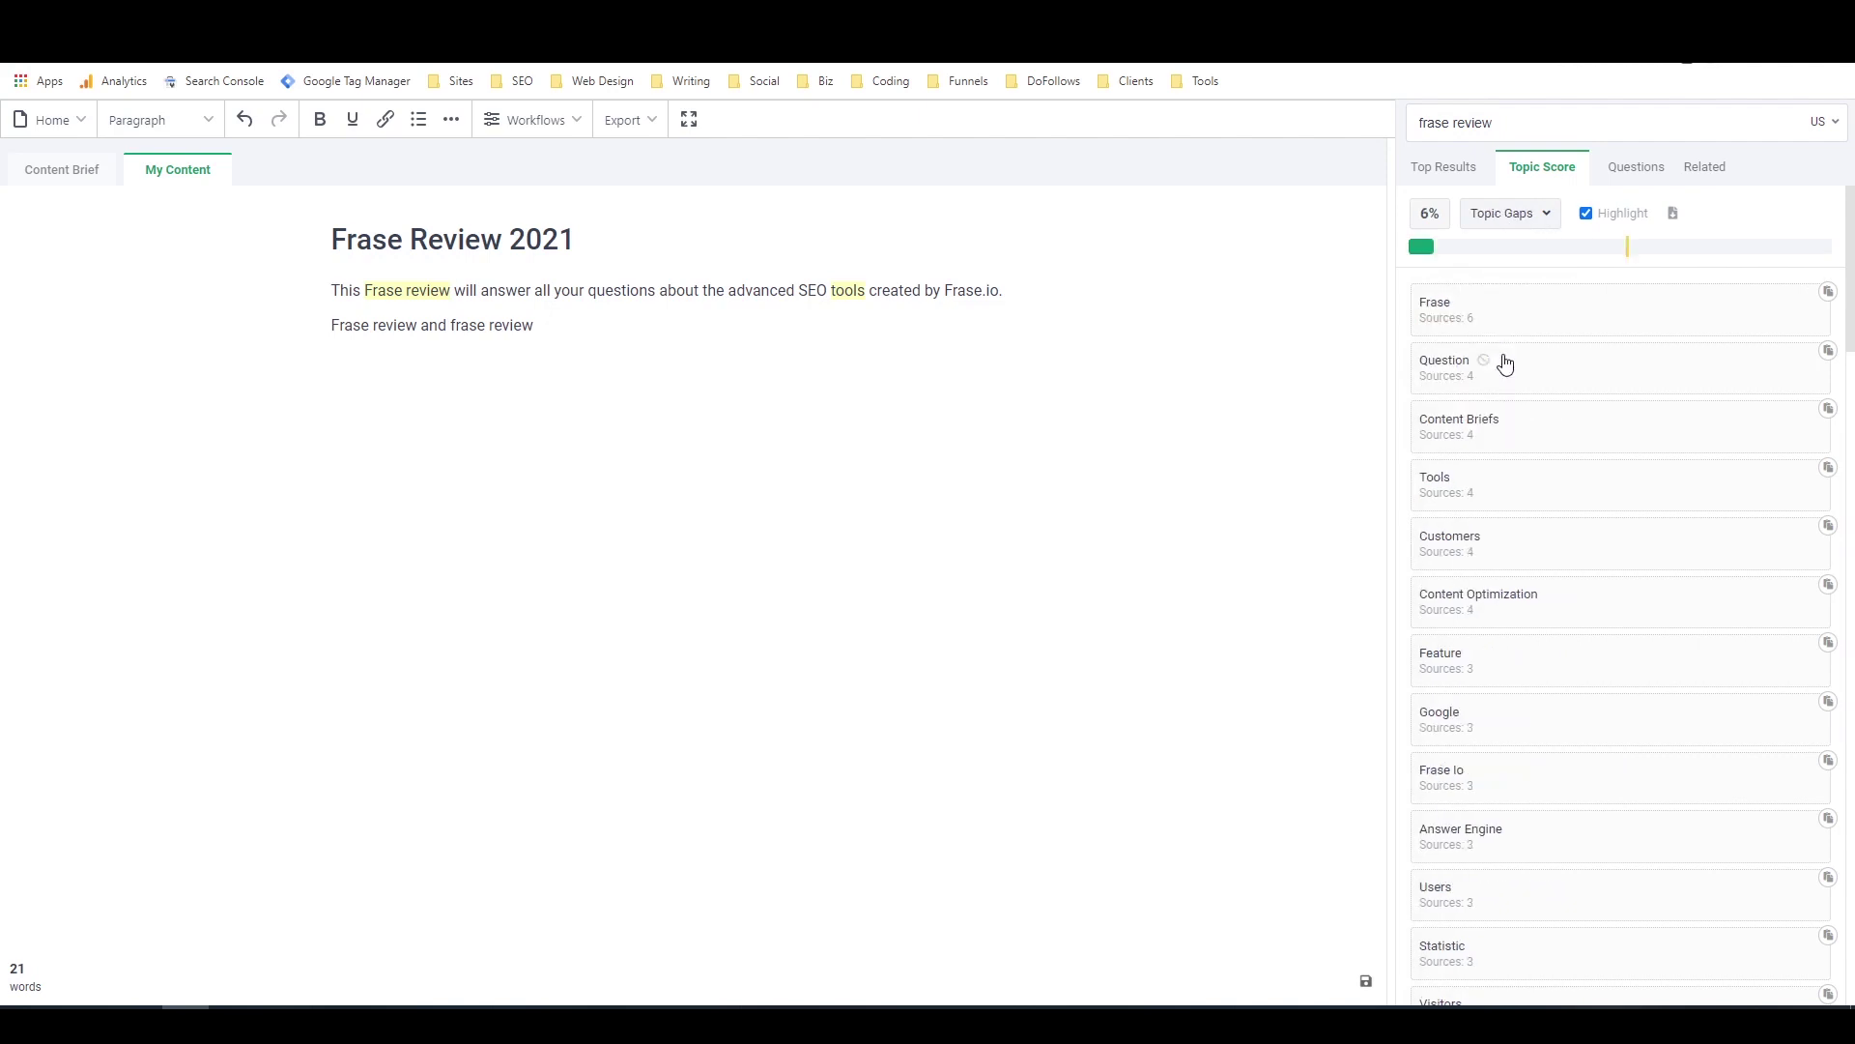
{"action": "left_click", "coordinate": [1524, 226]}
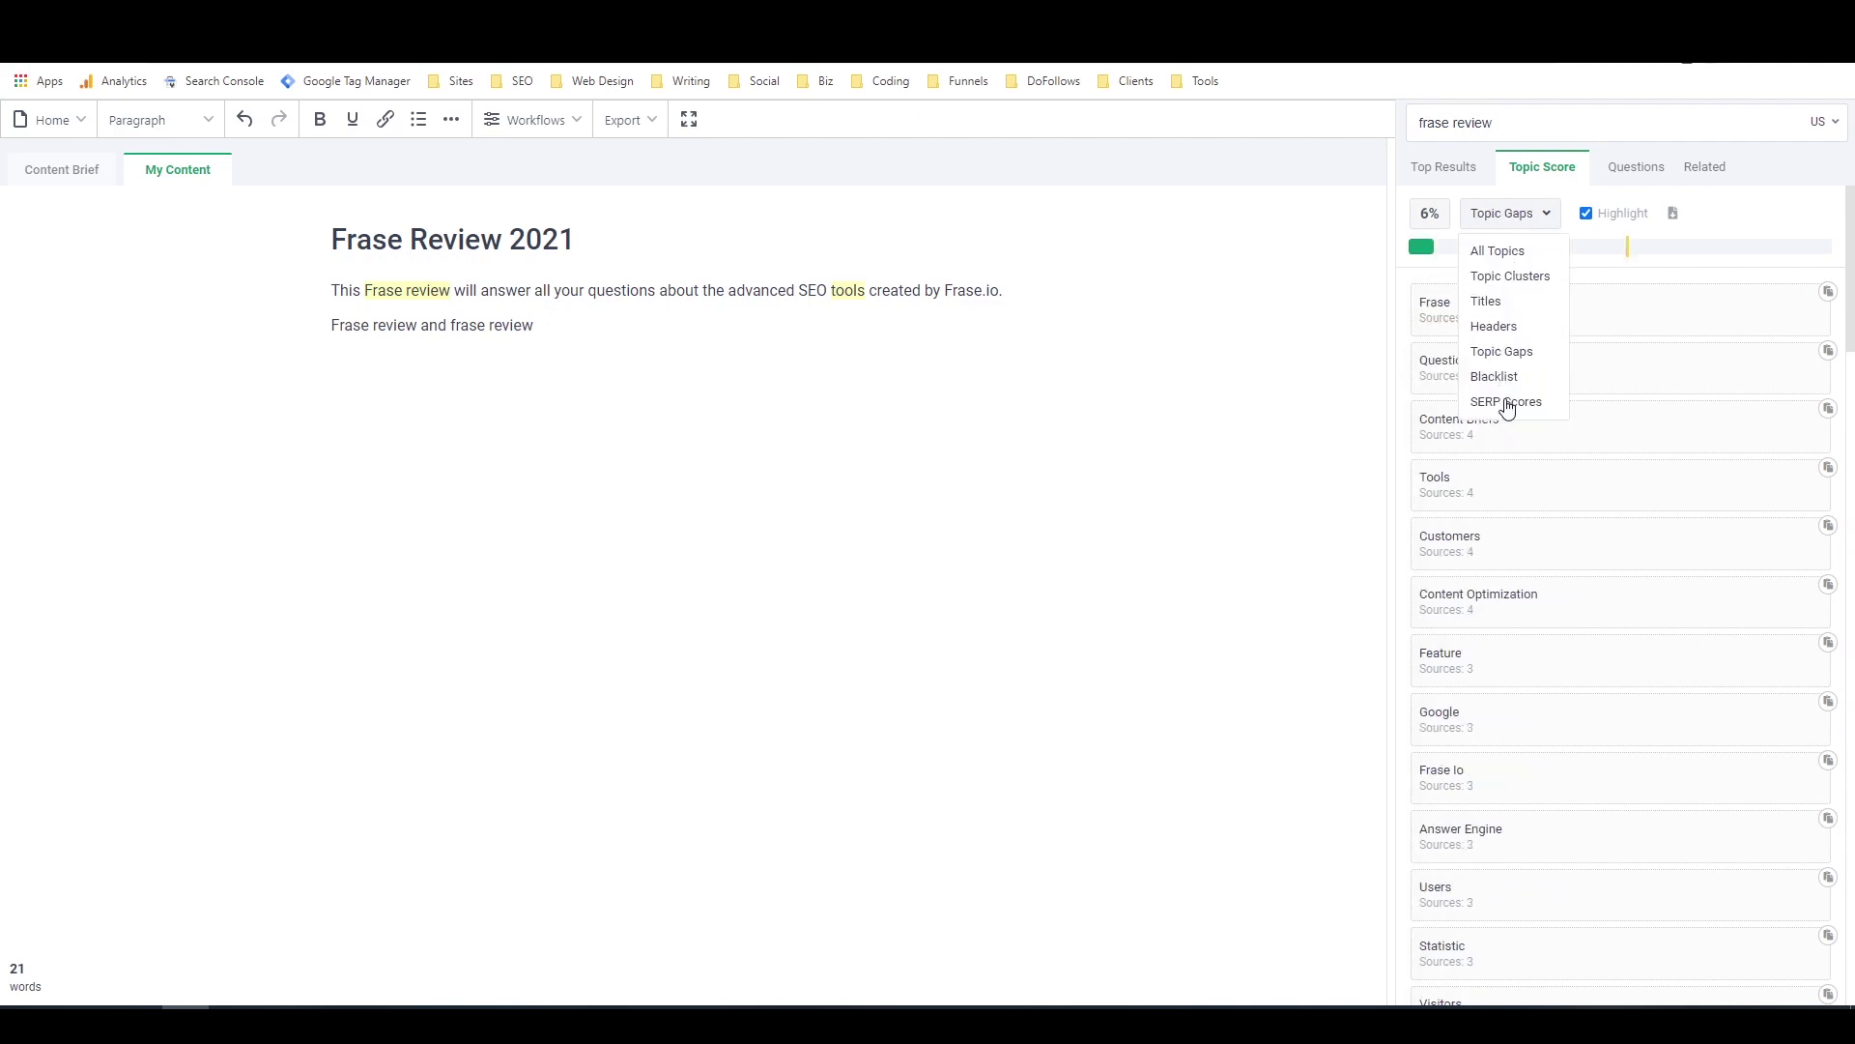
{"action": "left_click", "coordinate": [1527, 253]}
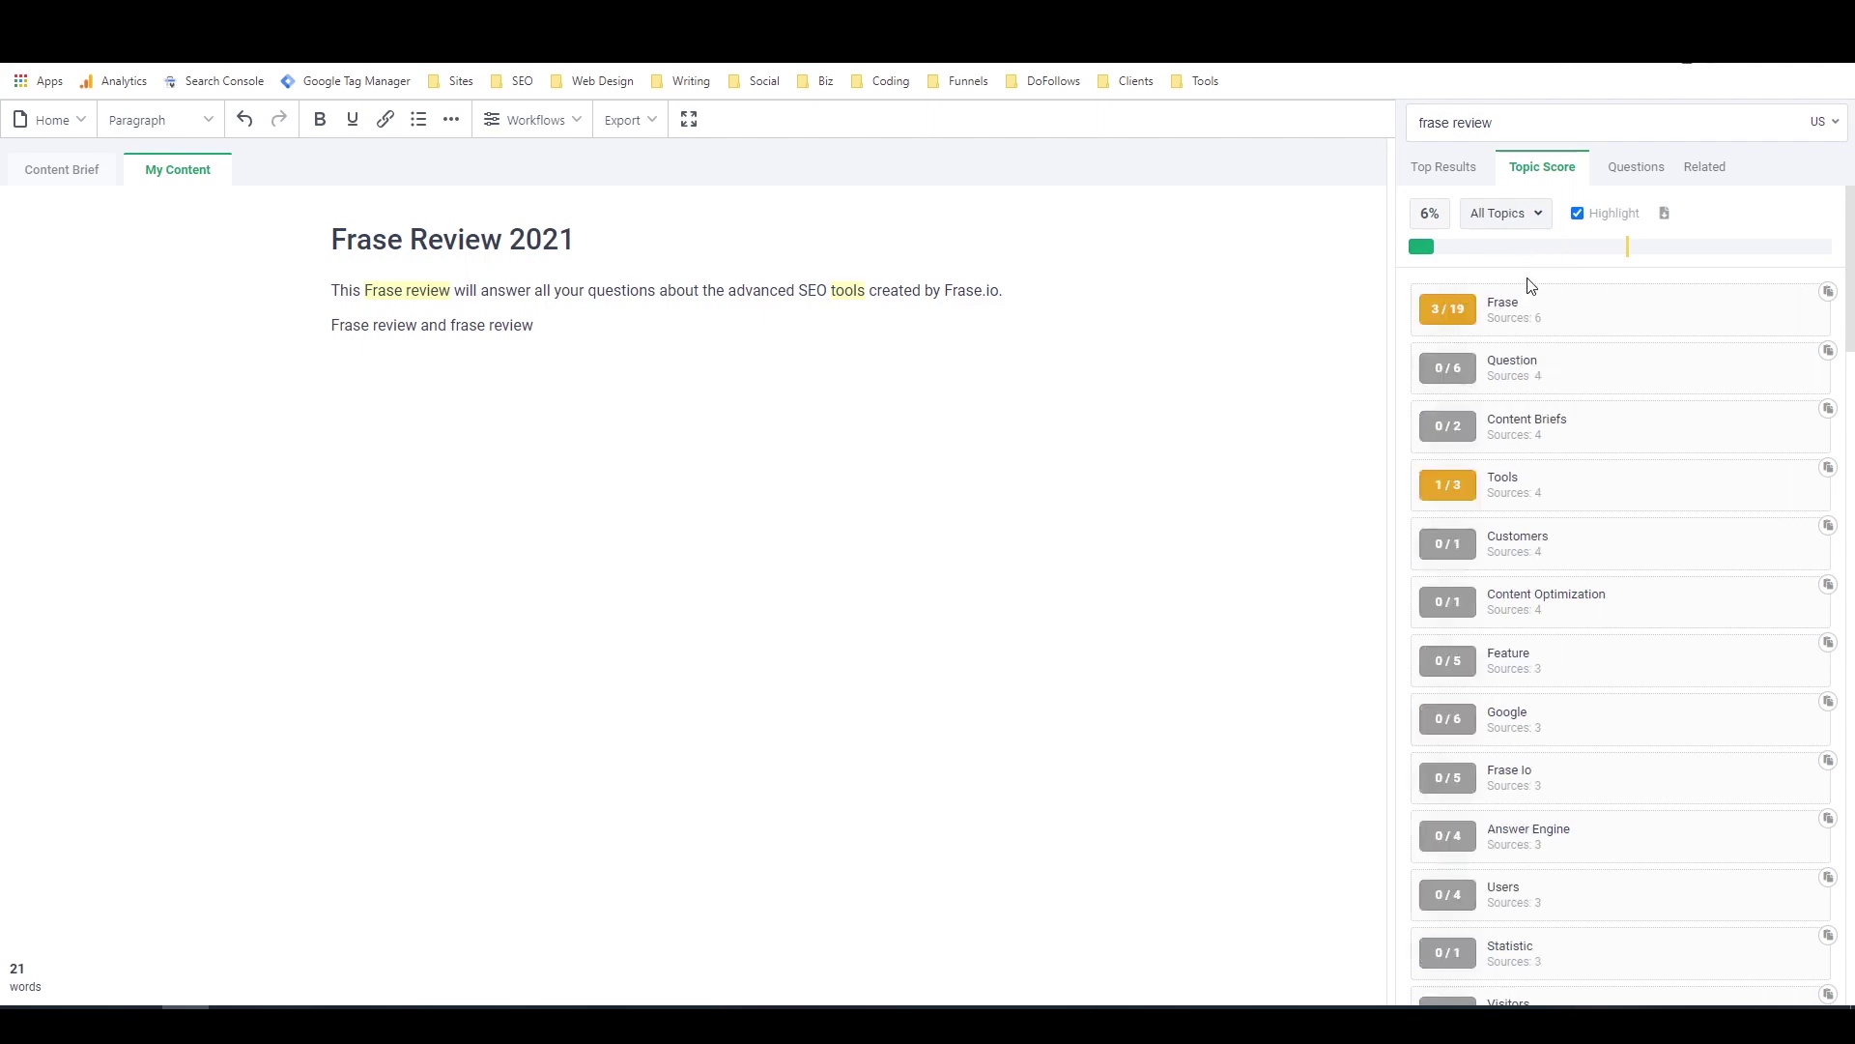
{"action": "mouse_move", "coordinate": [1463, 681]}
{"action": "left_click", "coordinate": [1543, 214]}
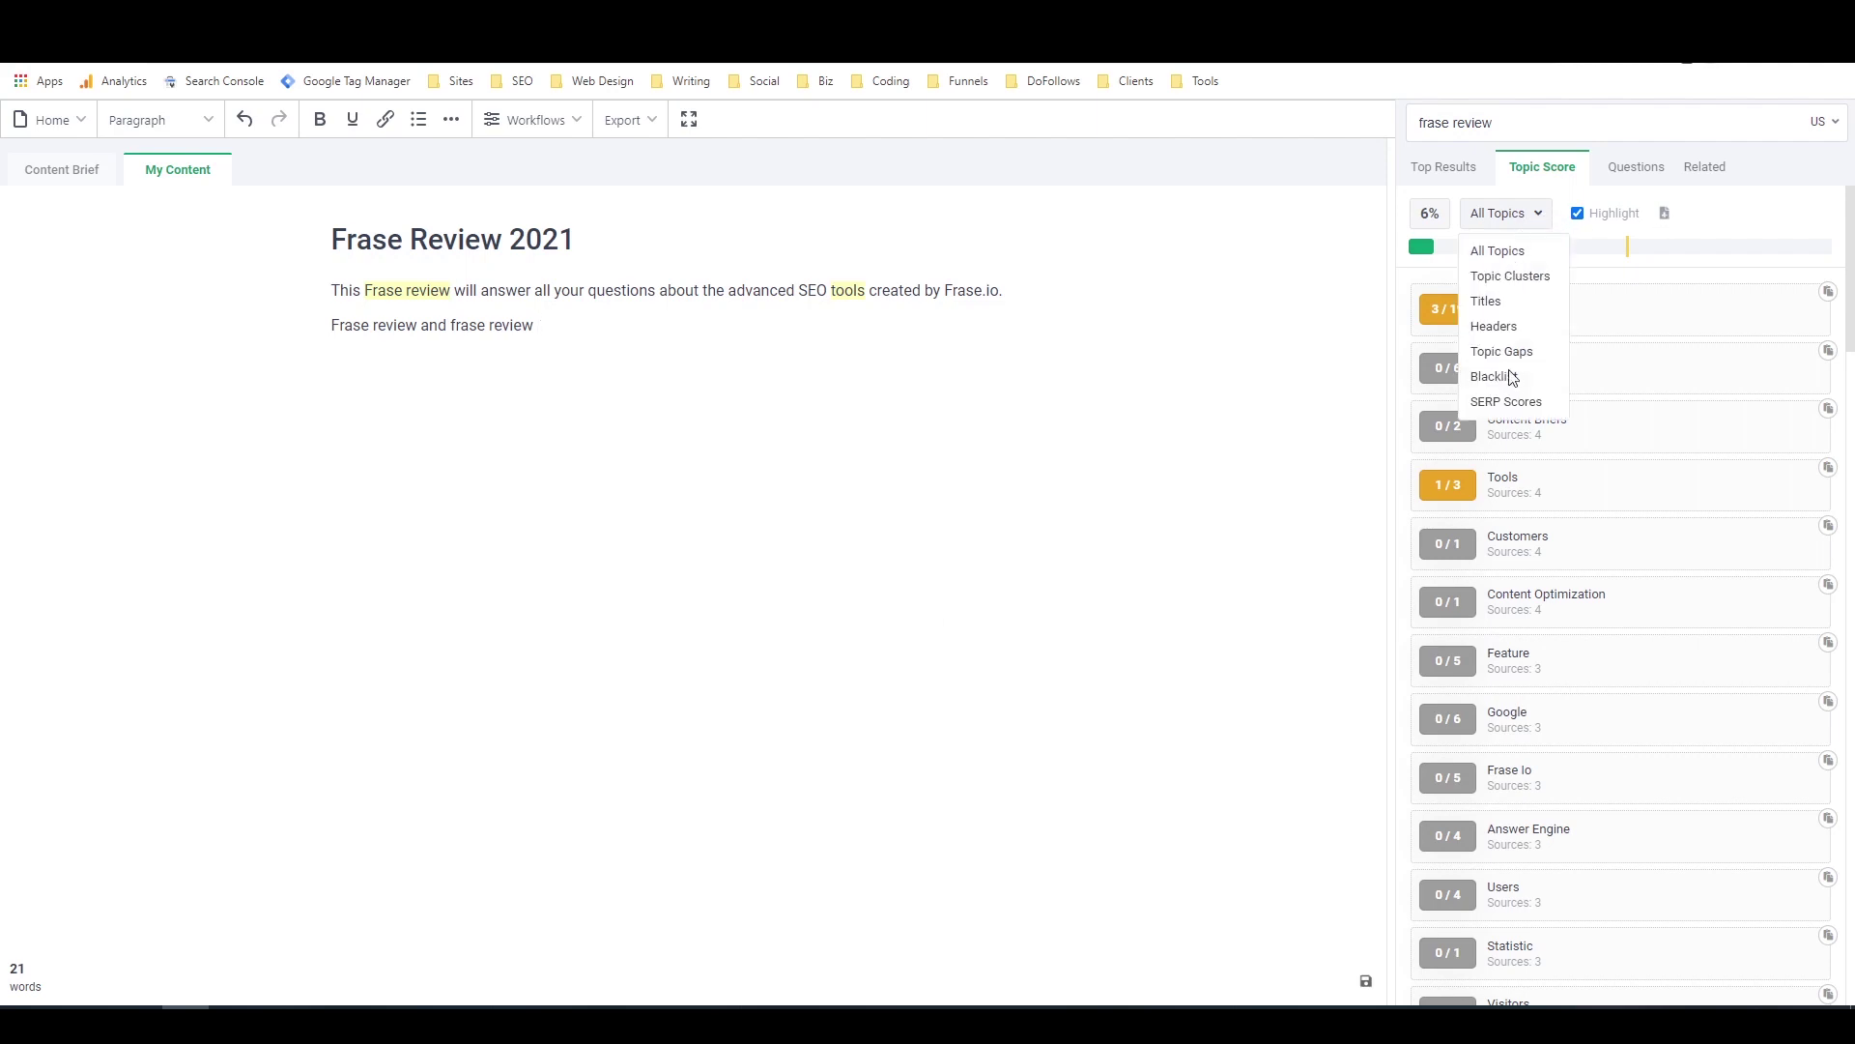
{"action": "left_click", "coordinate": [1546, 214]}
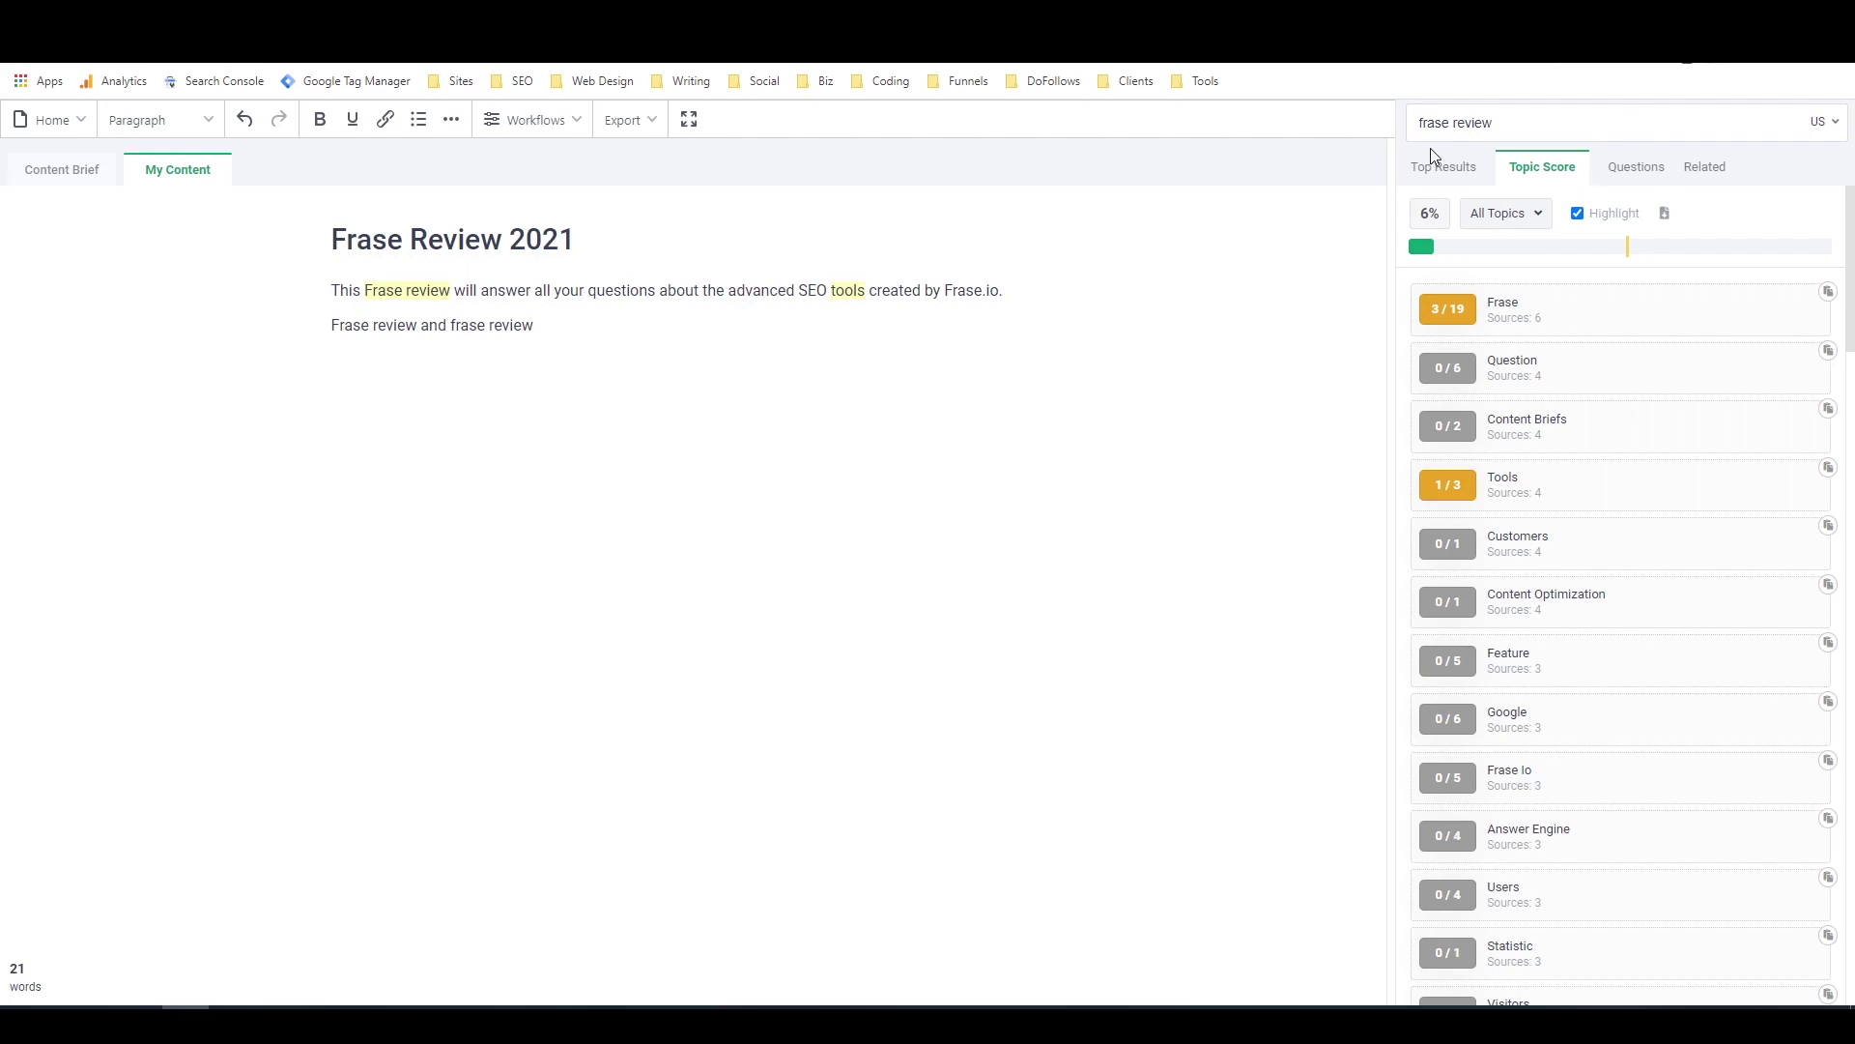
Skim the competitors' SERP questions, then switch to People Also Ask, showing 'how to use frase'
{"action": "left_click", "coordinate": [1628, 176]}
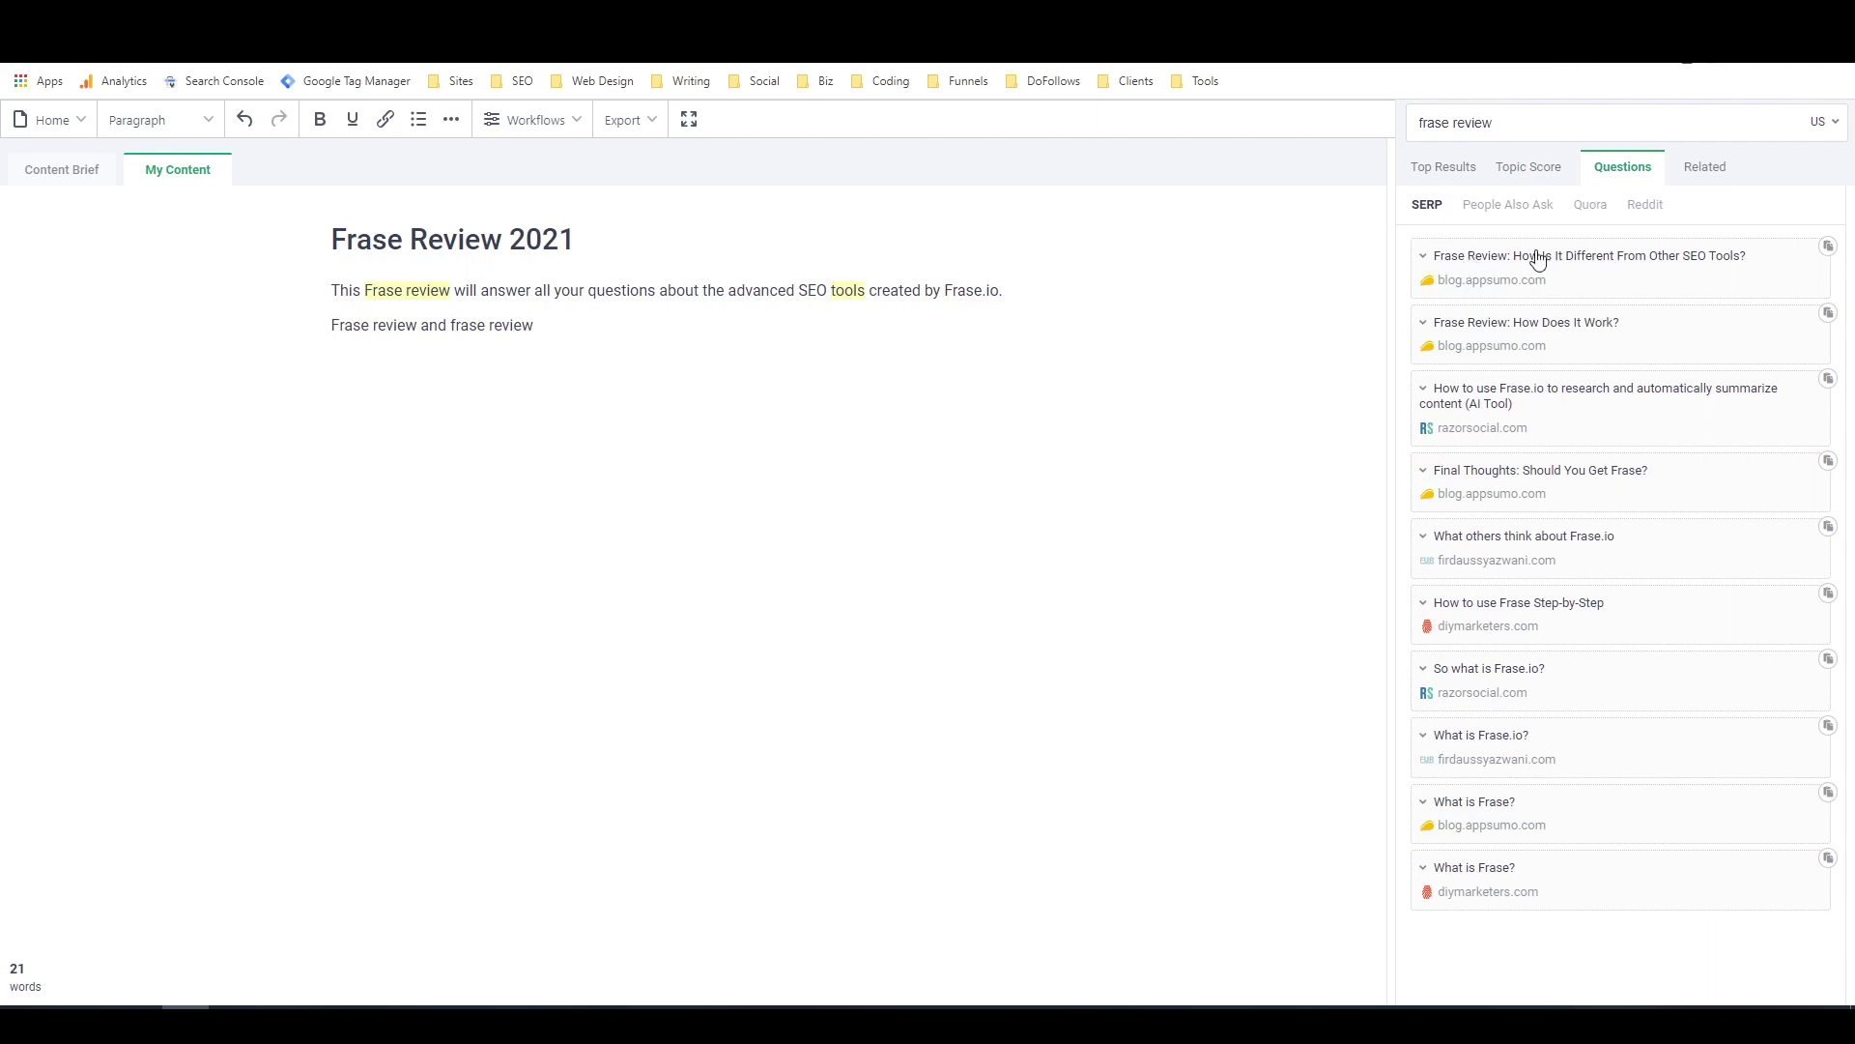
{"action": "left_click", "coordinate": [1573, 288]}
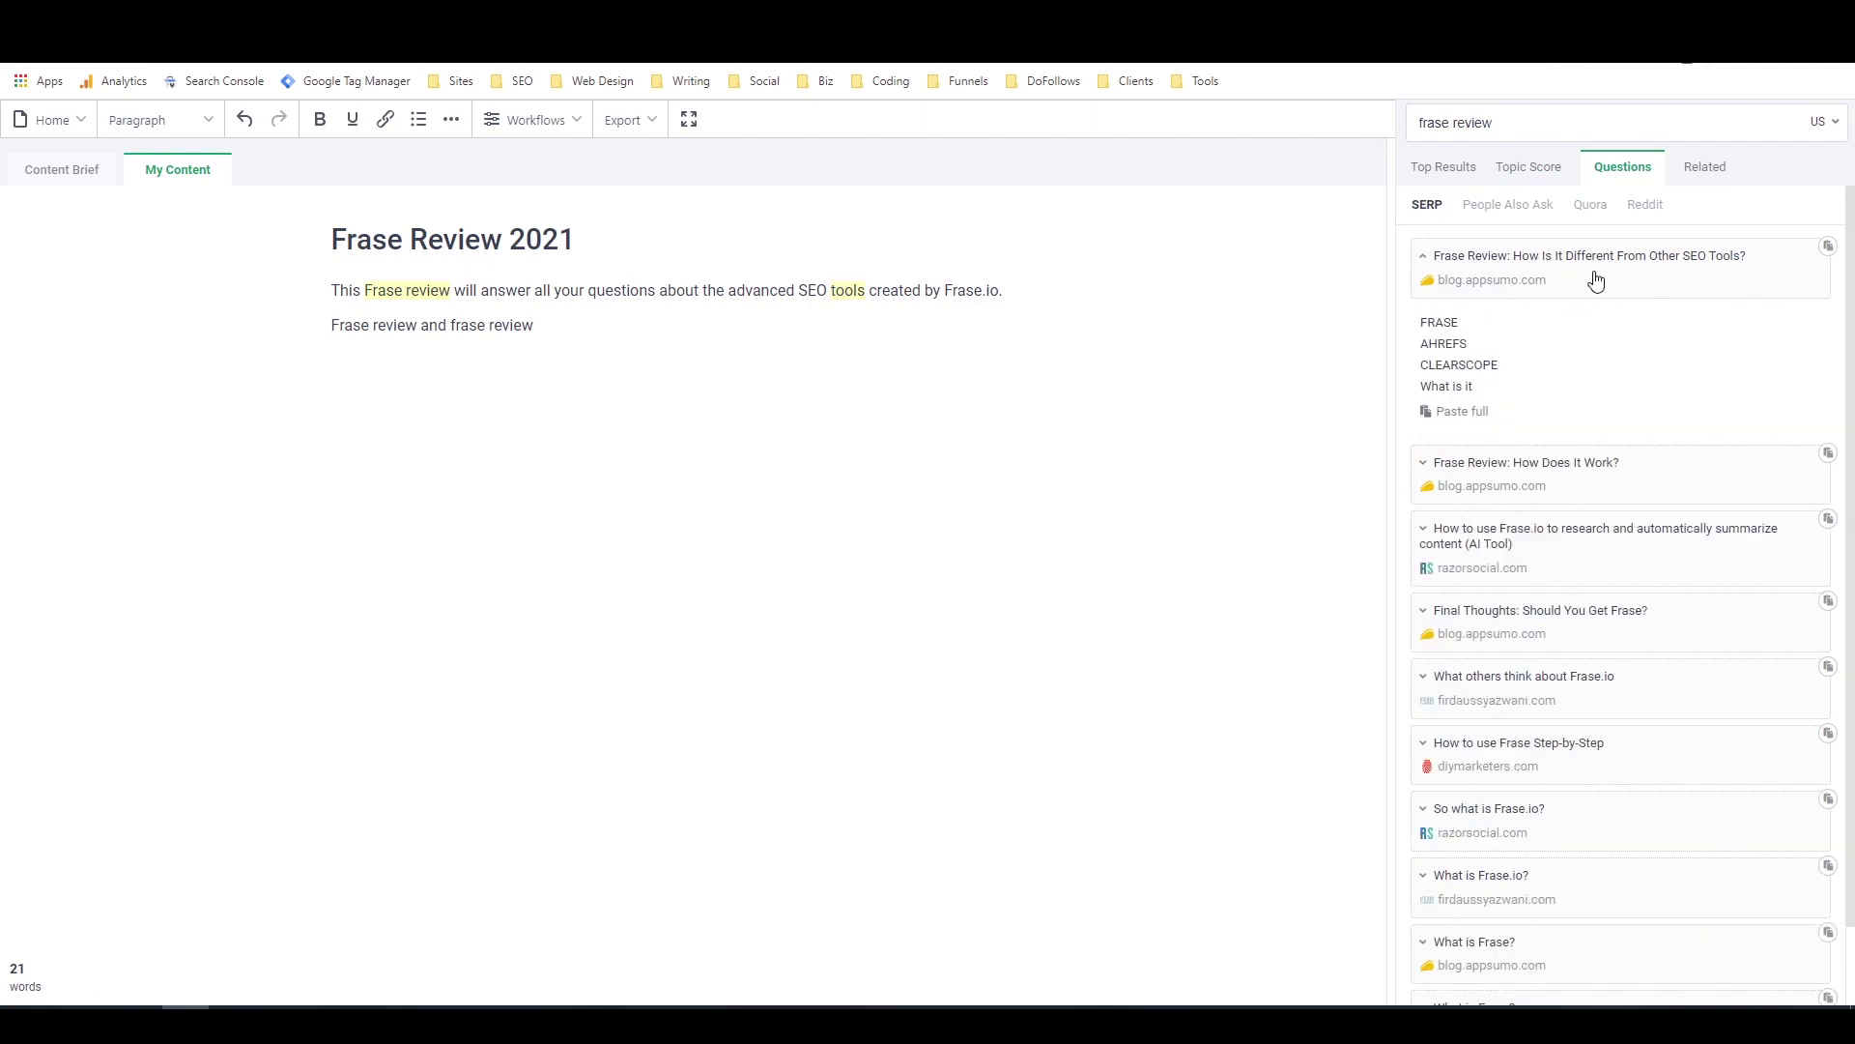
{"action": "left_click", "coordinate": [1650, 292]}
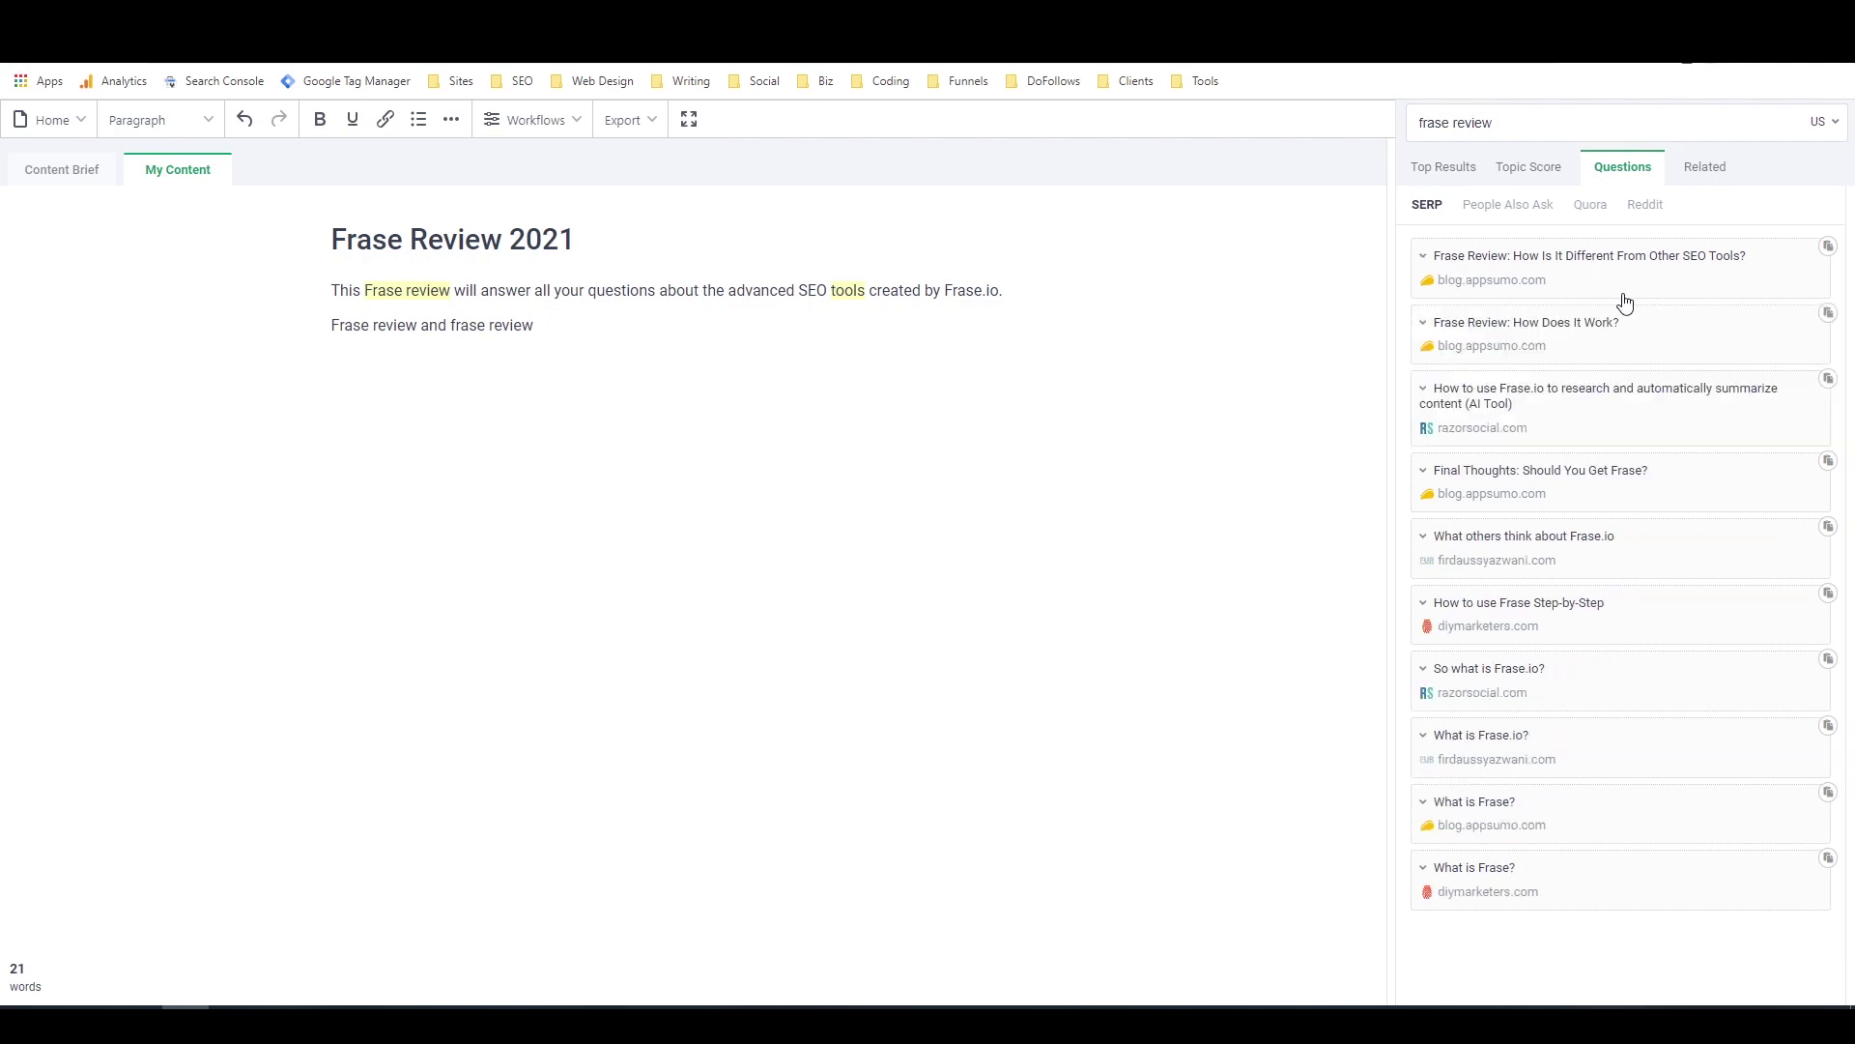
{"action": "left_click", "coordinate": [1631, 410]}
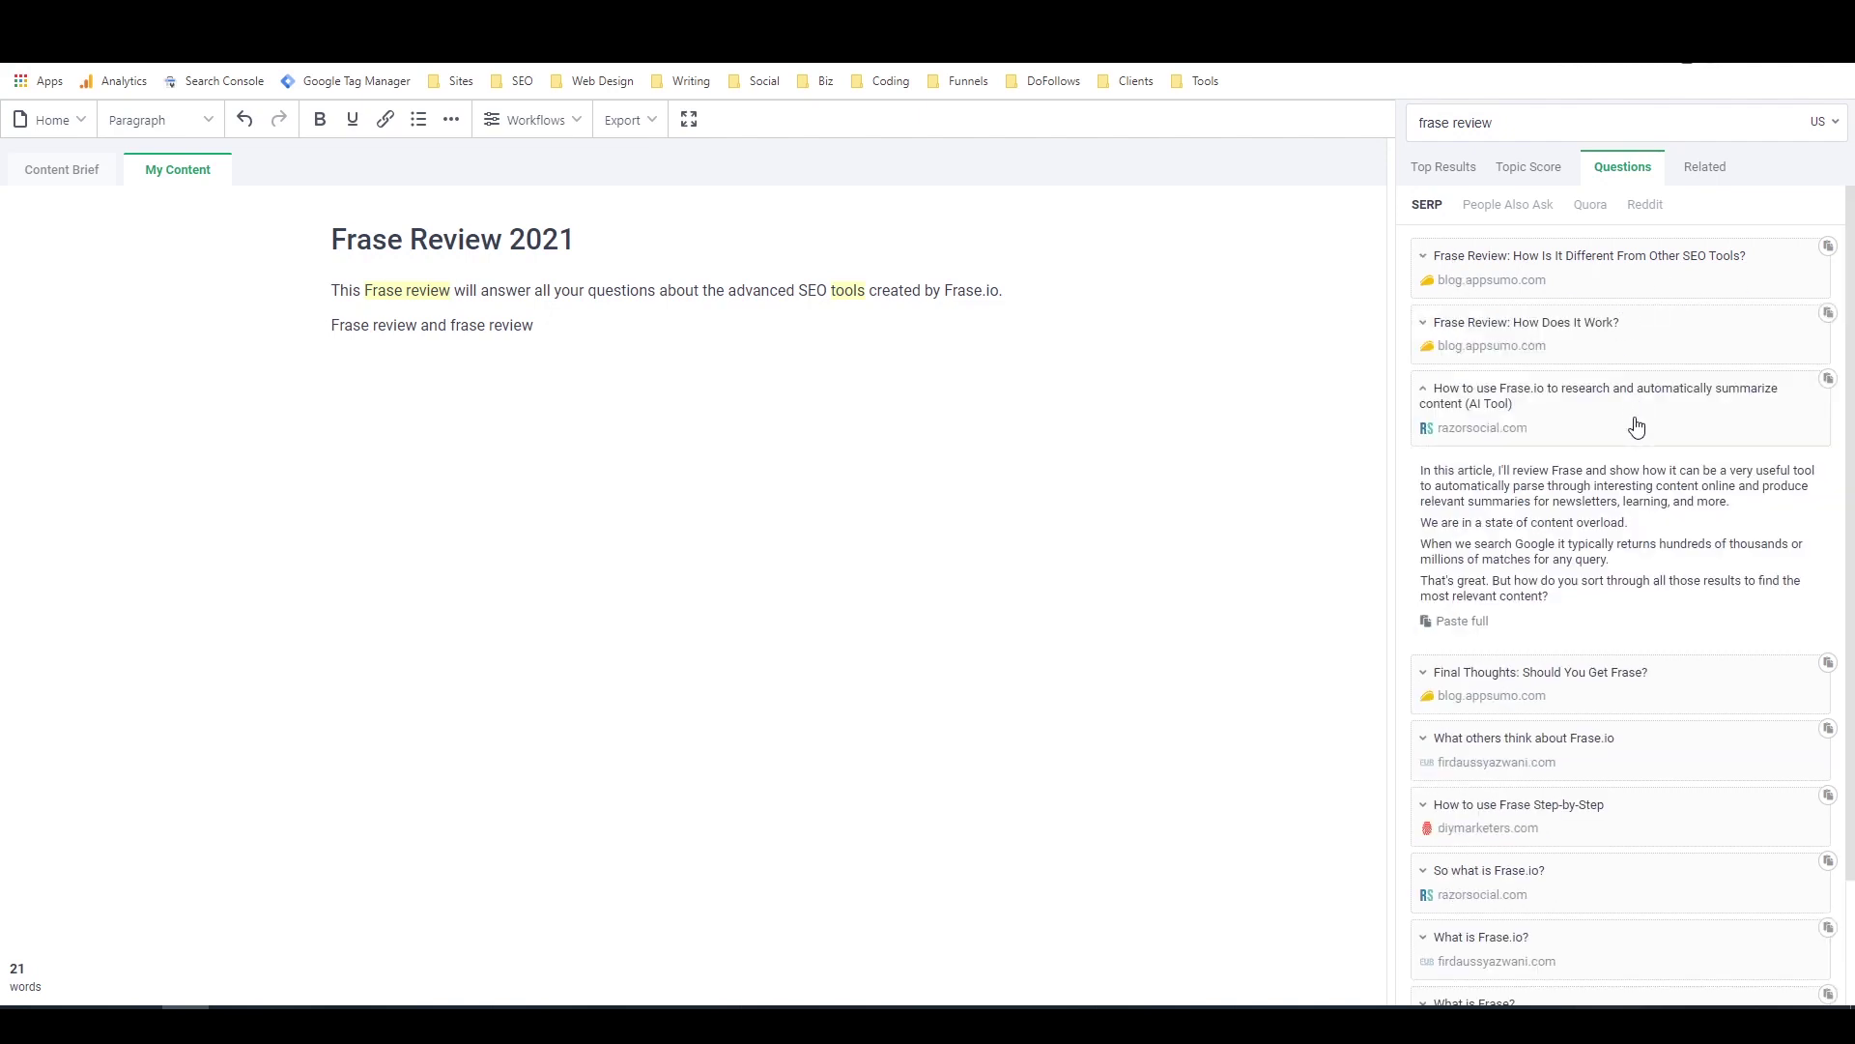
{"action": "left_click", "coordinate": [1603, 355]}
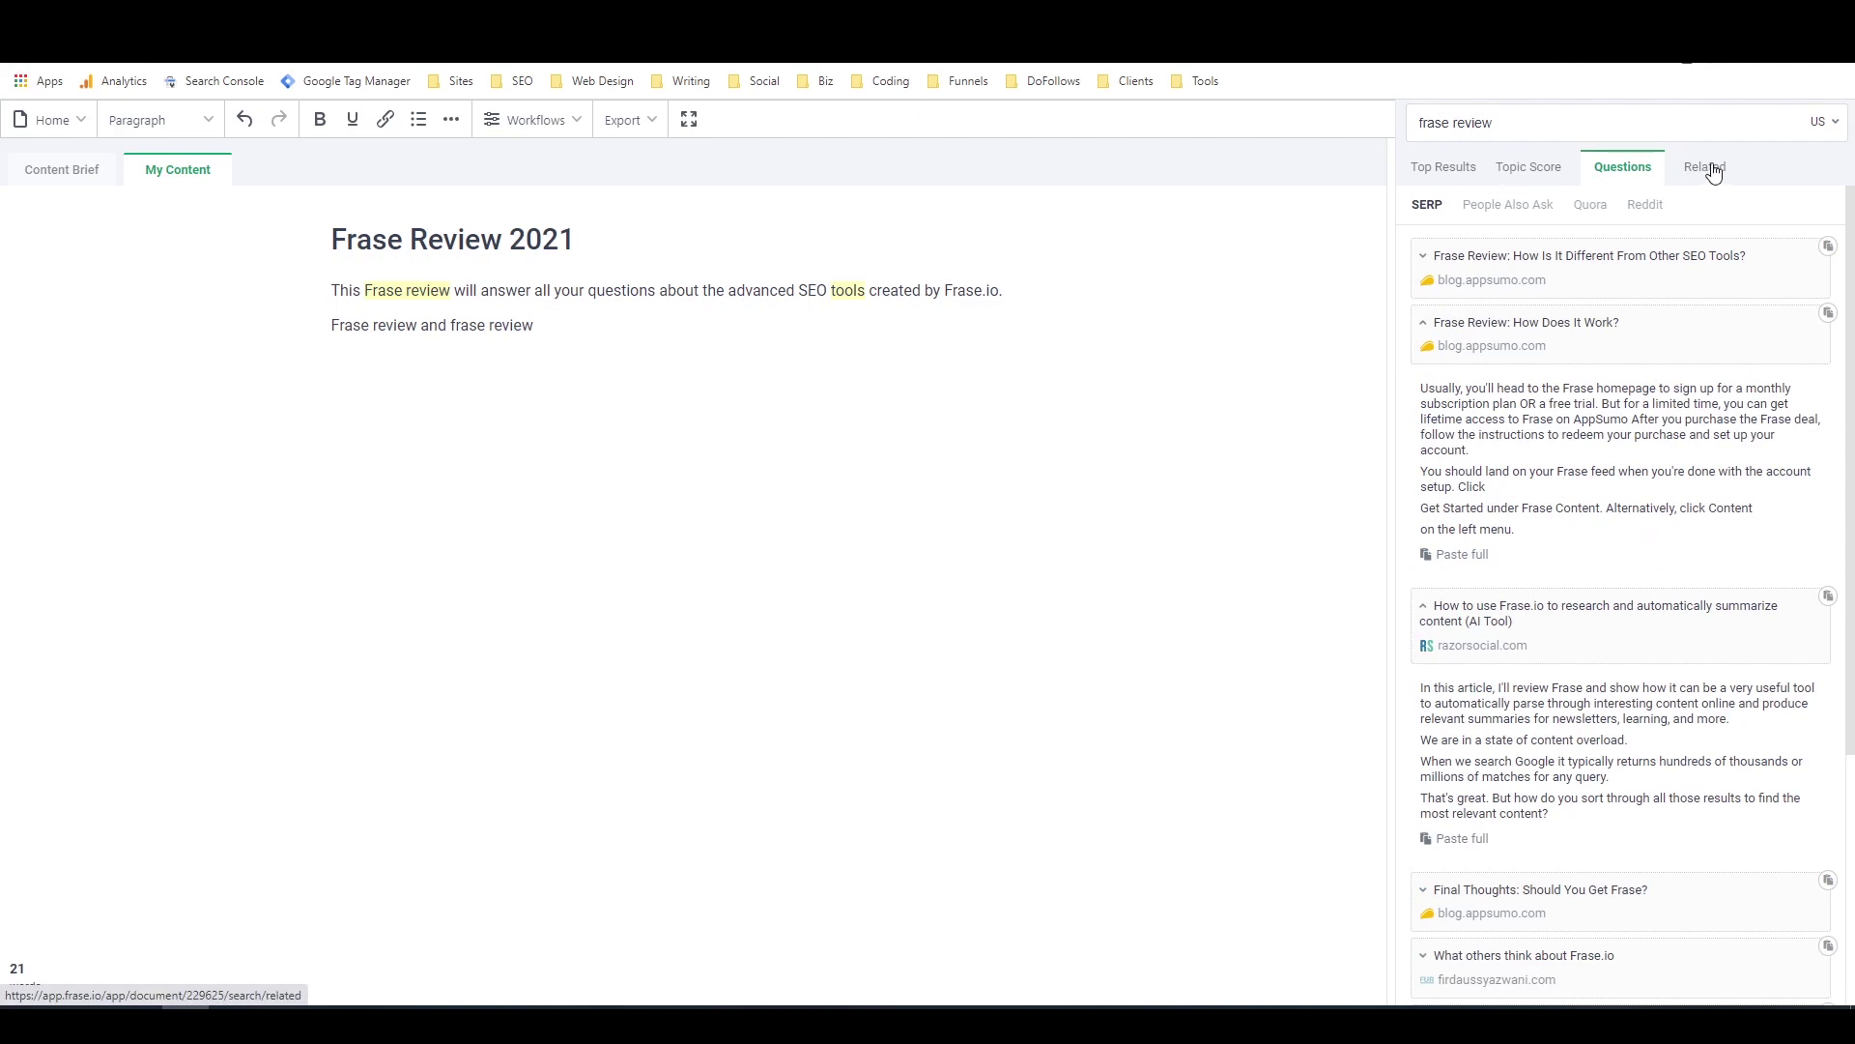
{"action": "left_click", "coordinate": [1517, 206]}
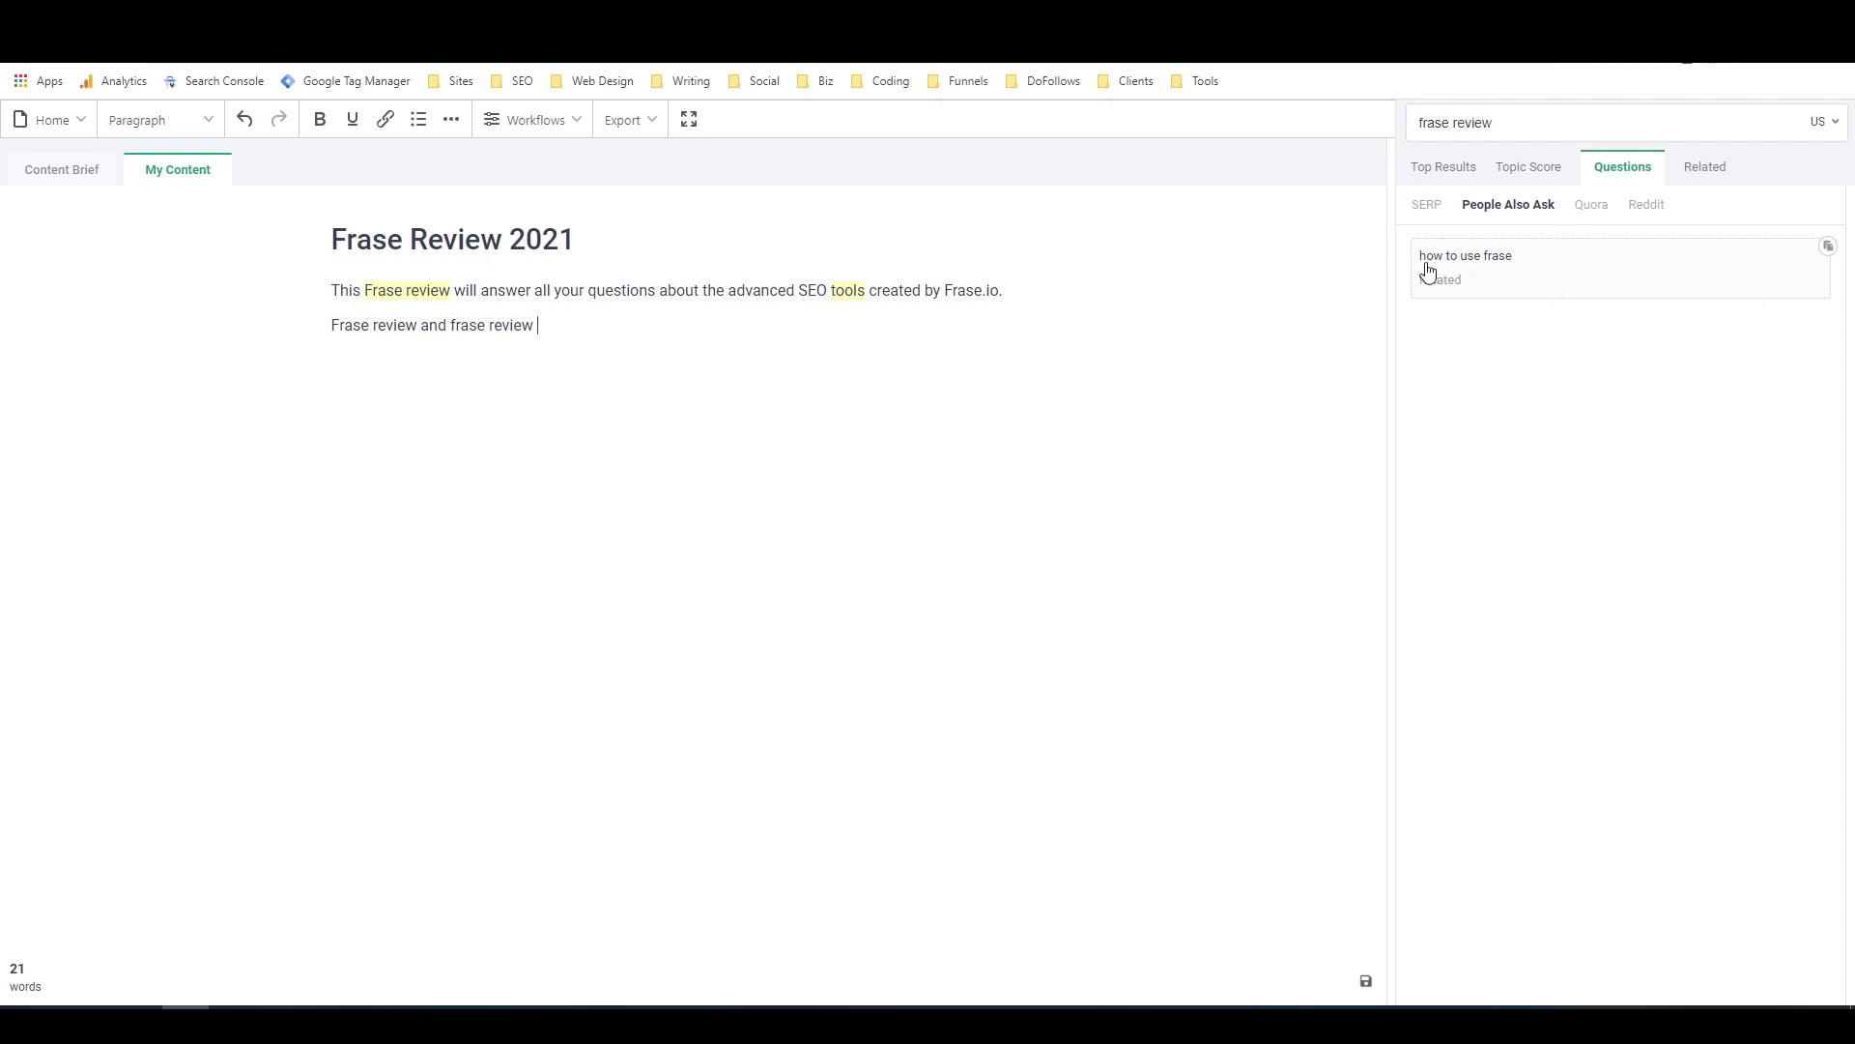
Add 'how to use frase' as the draft's third line, browse SERP, Quora, Reddit and Related, then view Top Results
{"action": "left_click", "coordinate": [1572, 280]}
{"action": "left_click", "coordinate": [1428, 206]}
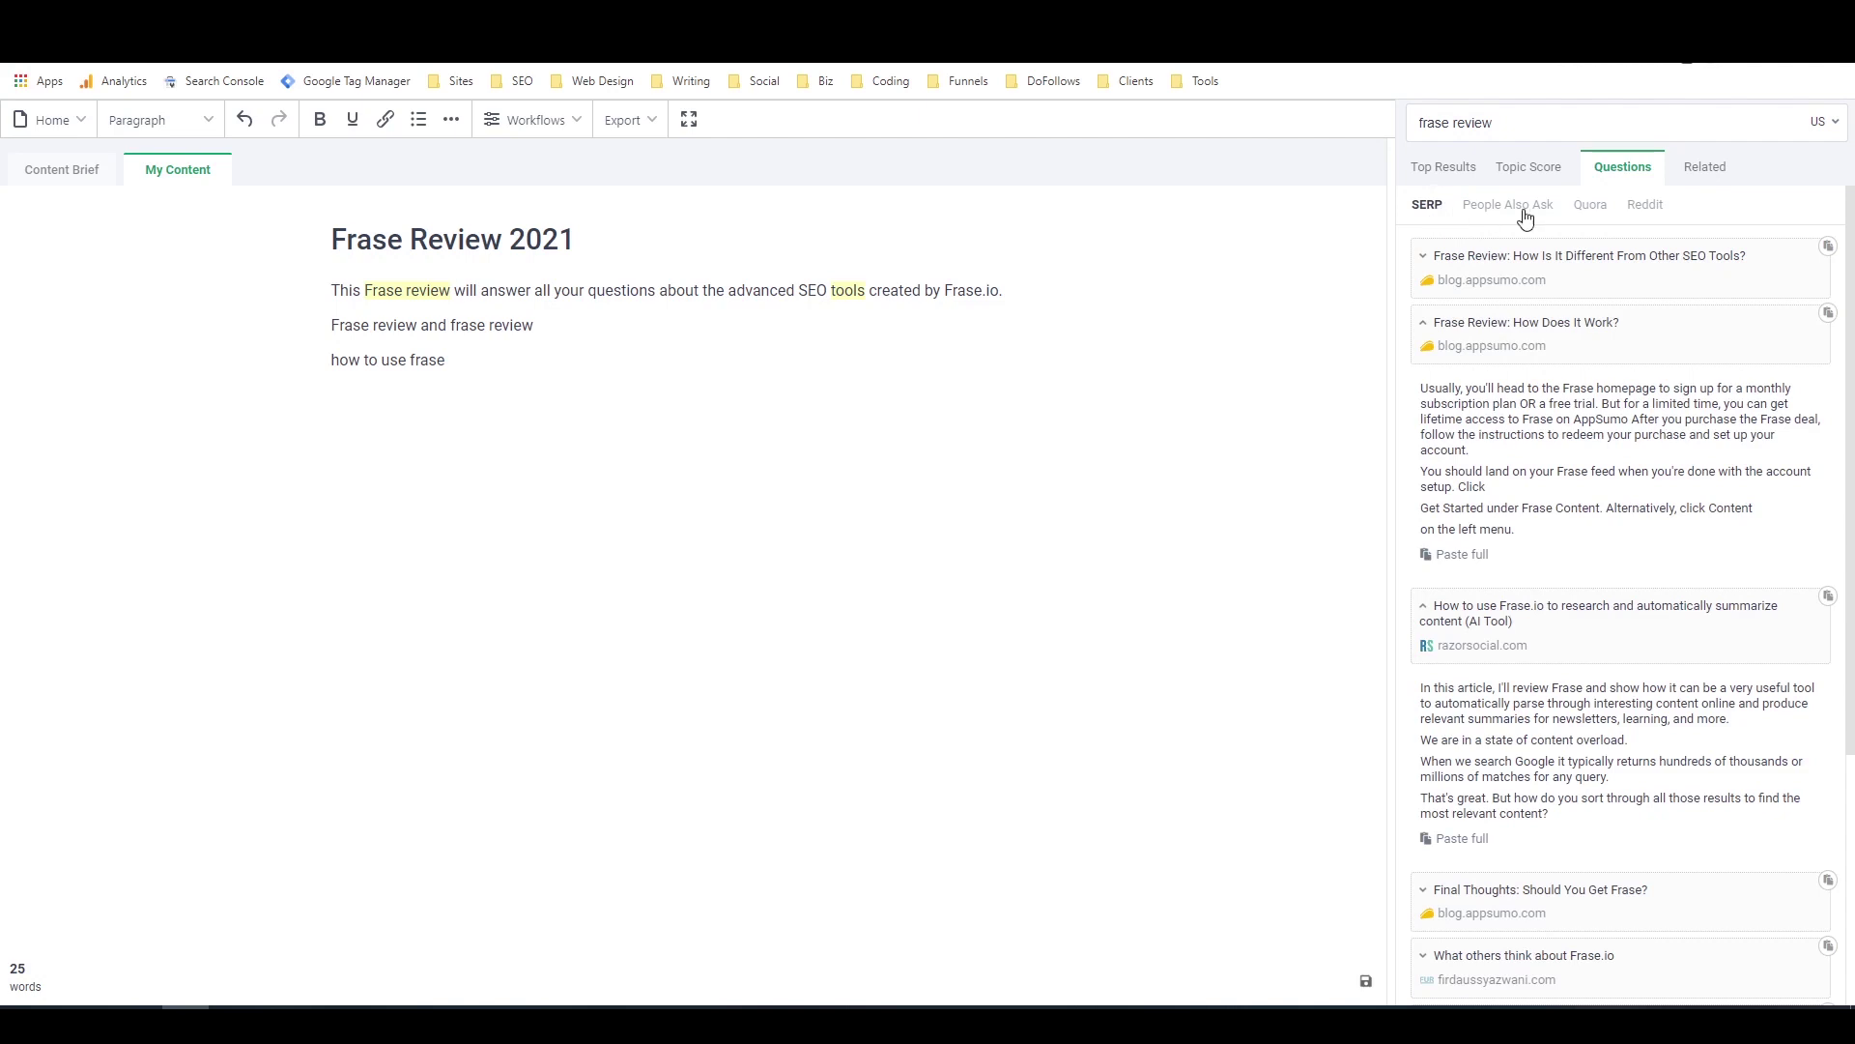
{"action": "left_click", "coordinate": [1594, 218]}
{"action": "left_click", "coordinate": [1647, 212]}
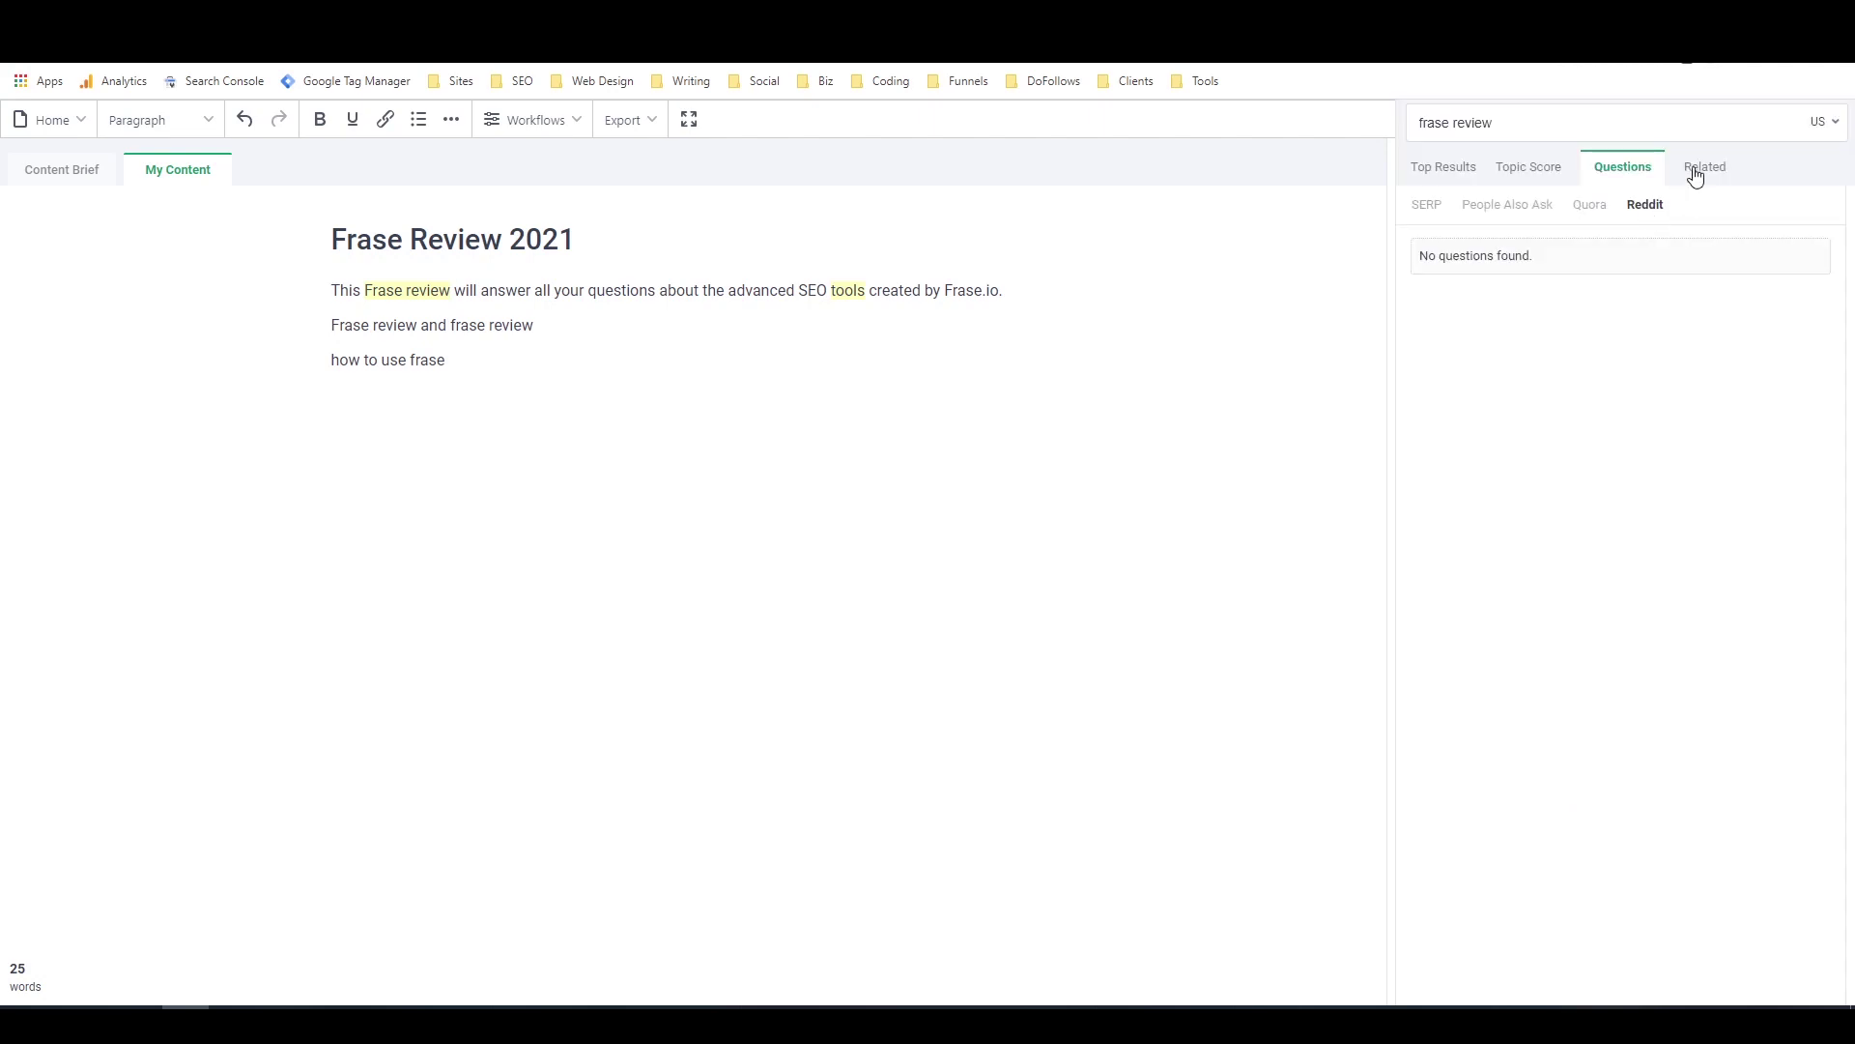
{"action": "left_click", "coordinate": [1694, 171]}
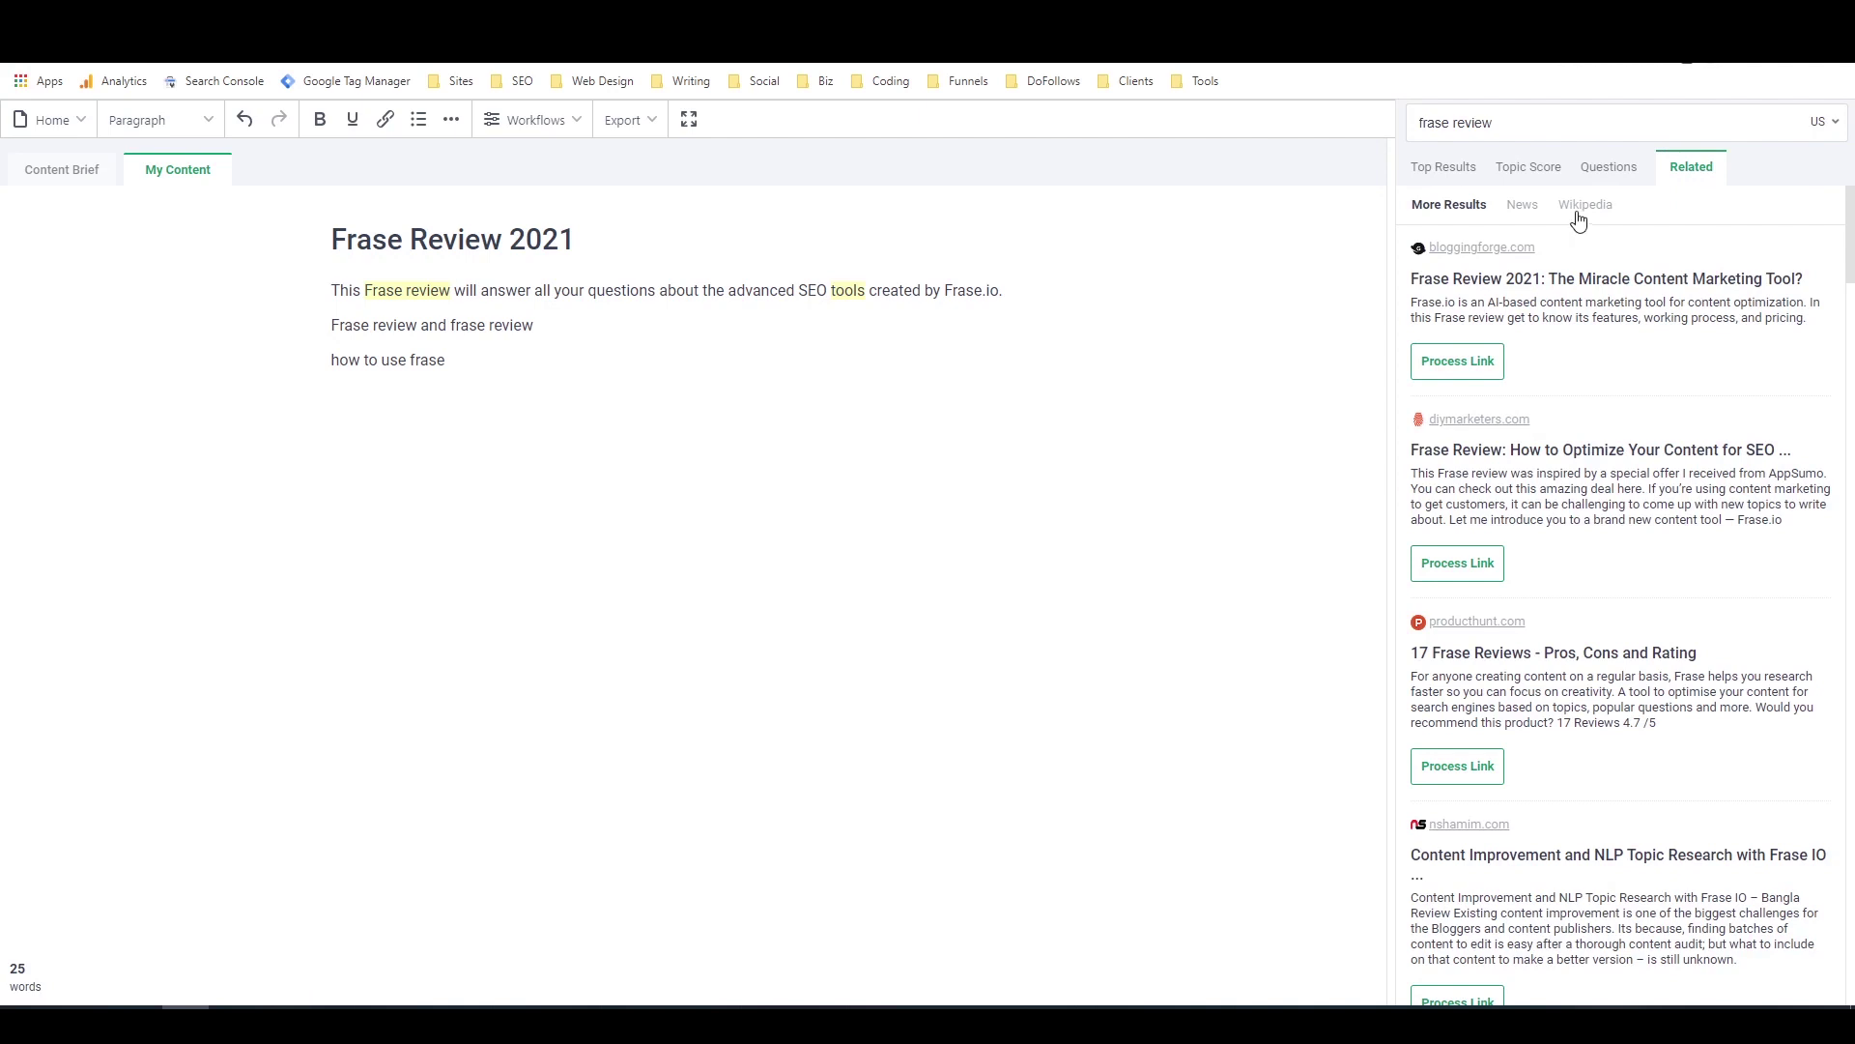
{"action": "left_click", "coordinate": [1460, 167]}
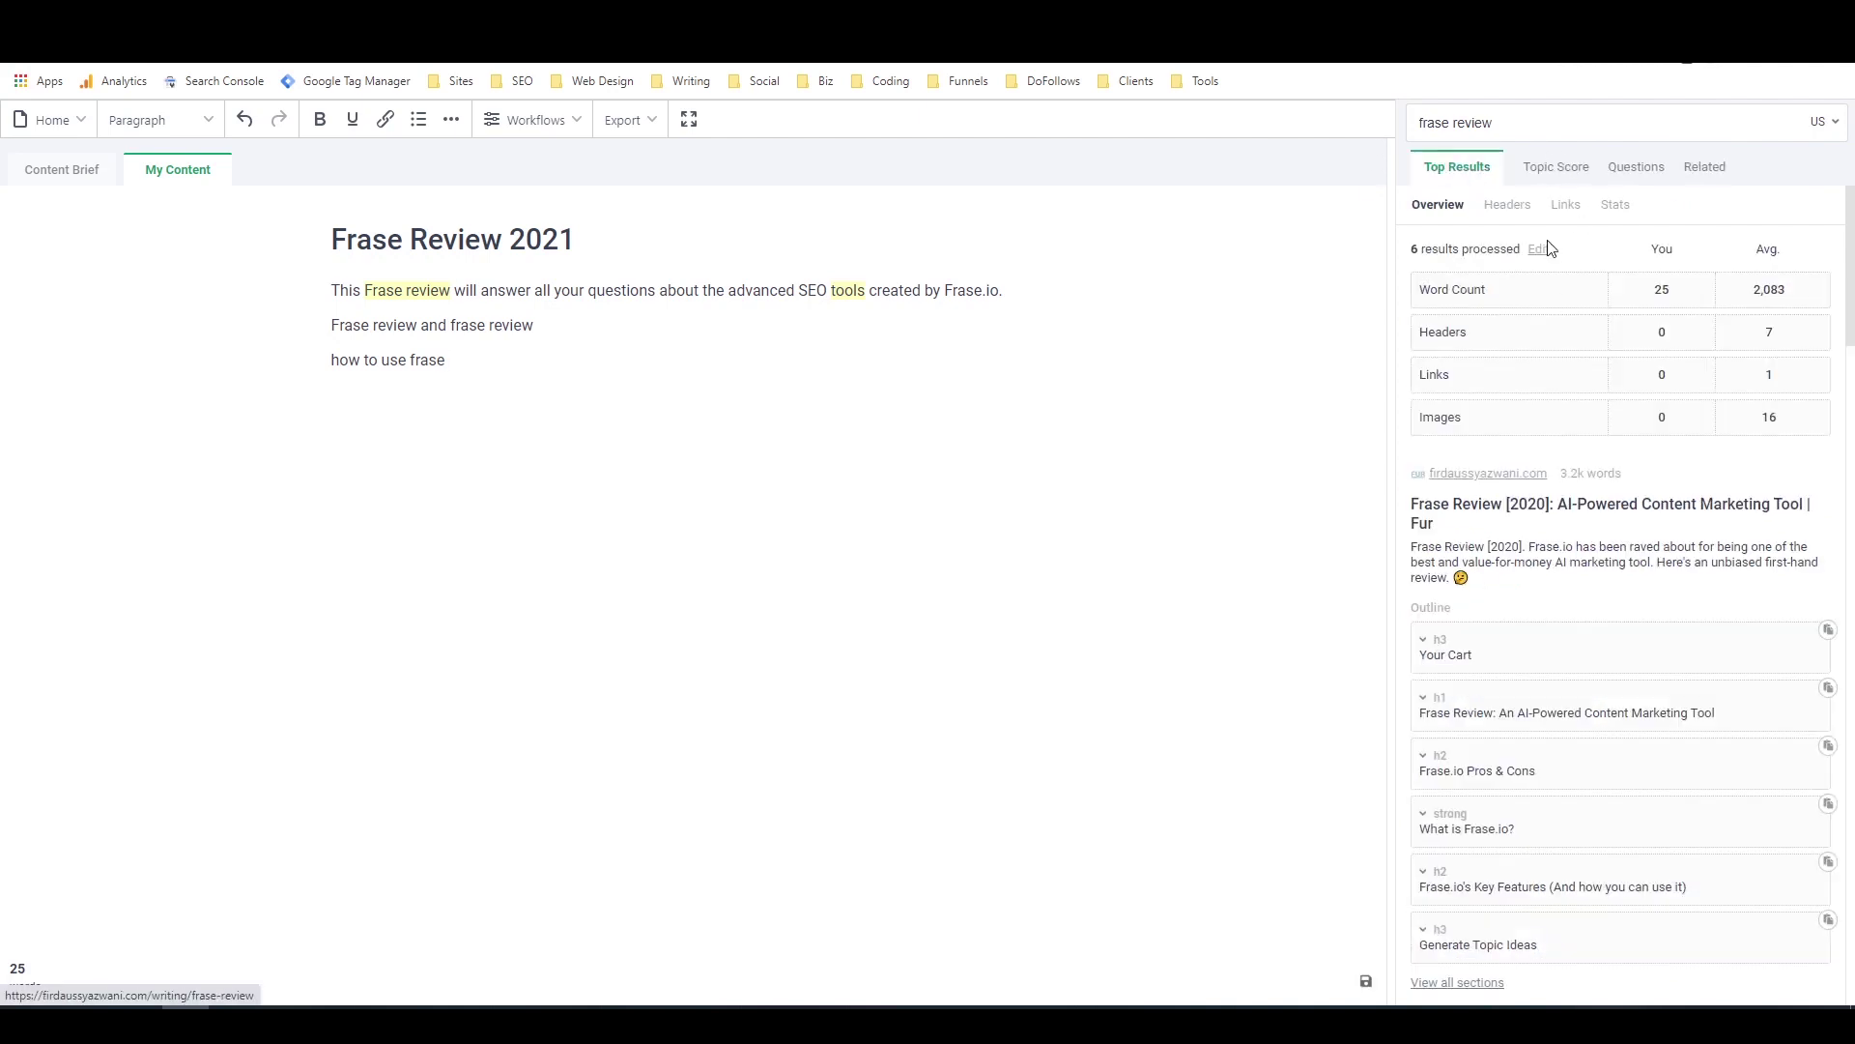